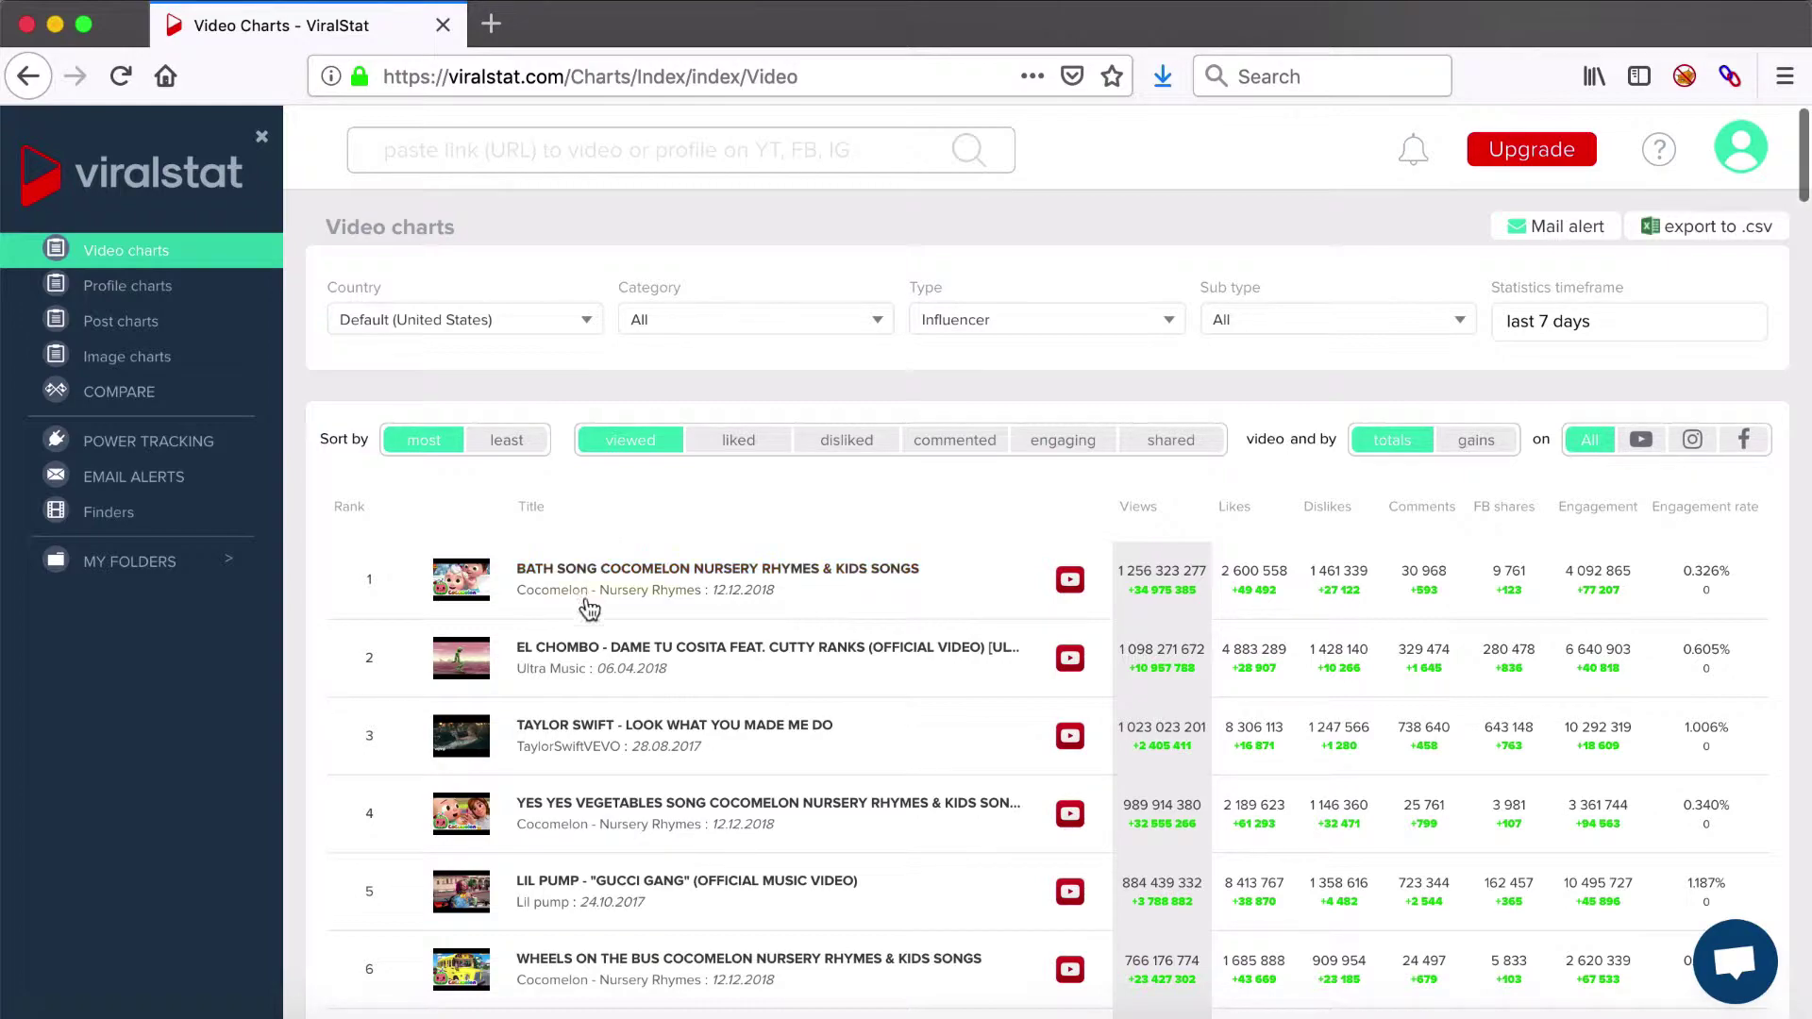
# - Scroll through the video list to find the El Chombo – Dame Tu Cosita video
pyautogui.scroll(-3, 593, 740)
pyautogui.scroll(-20, 593, 740)
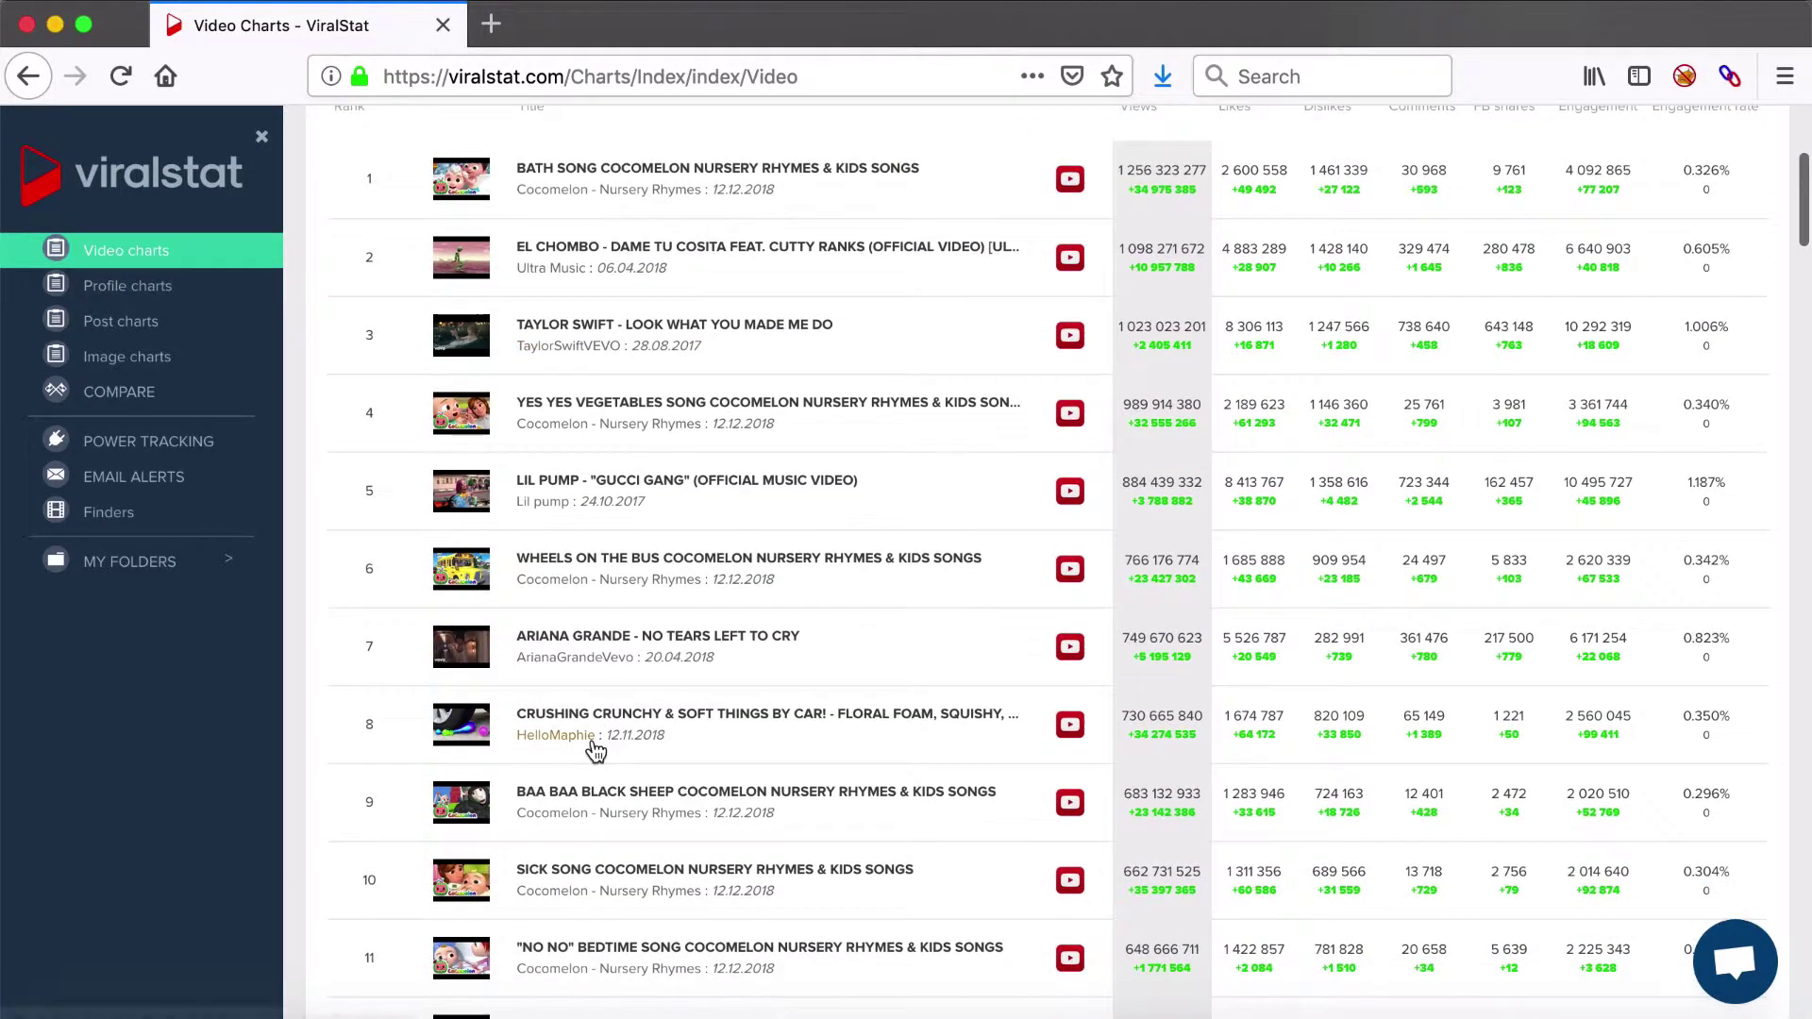
pyautogui.scroll(-20, 593, 750)
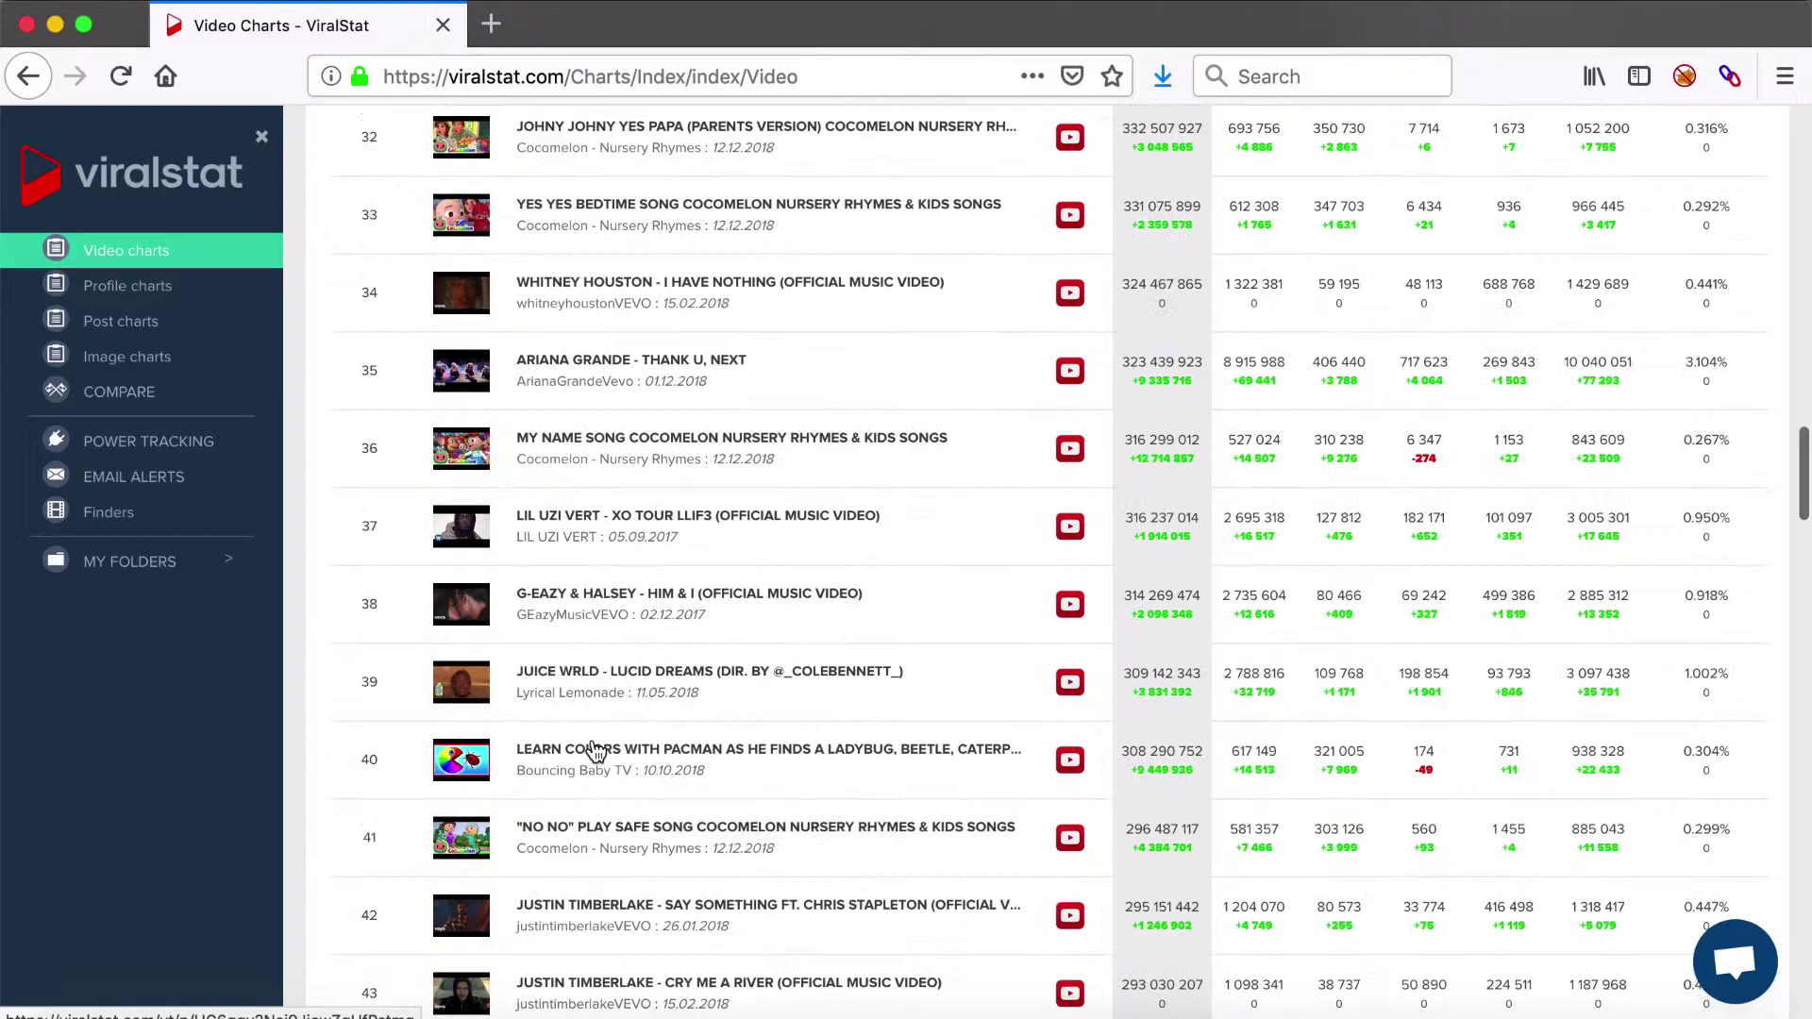
pyautogui.scroll(20, 595, 750)
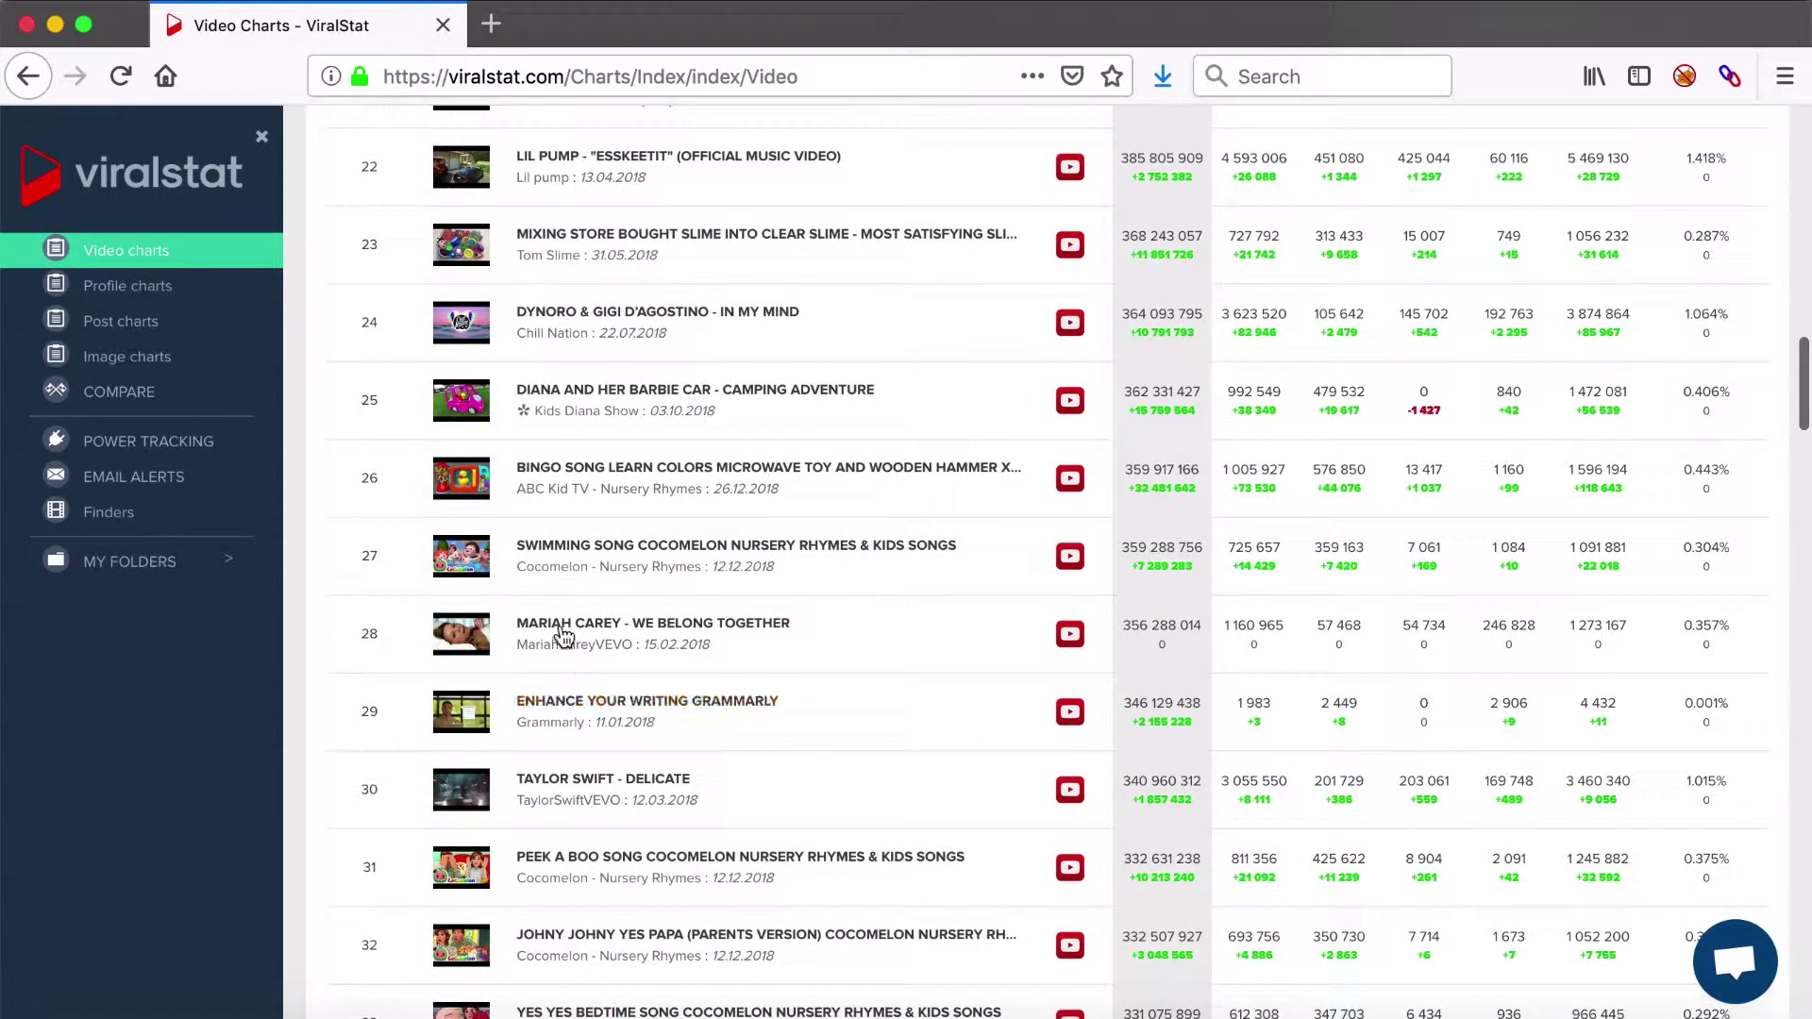
pyautogui.scroll(5, 566, 582)
pyautogui.scroll(4, 567, 585)
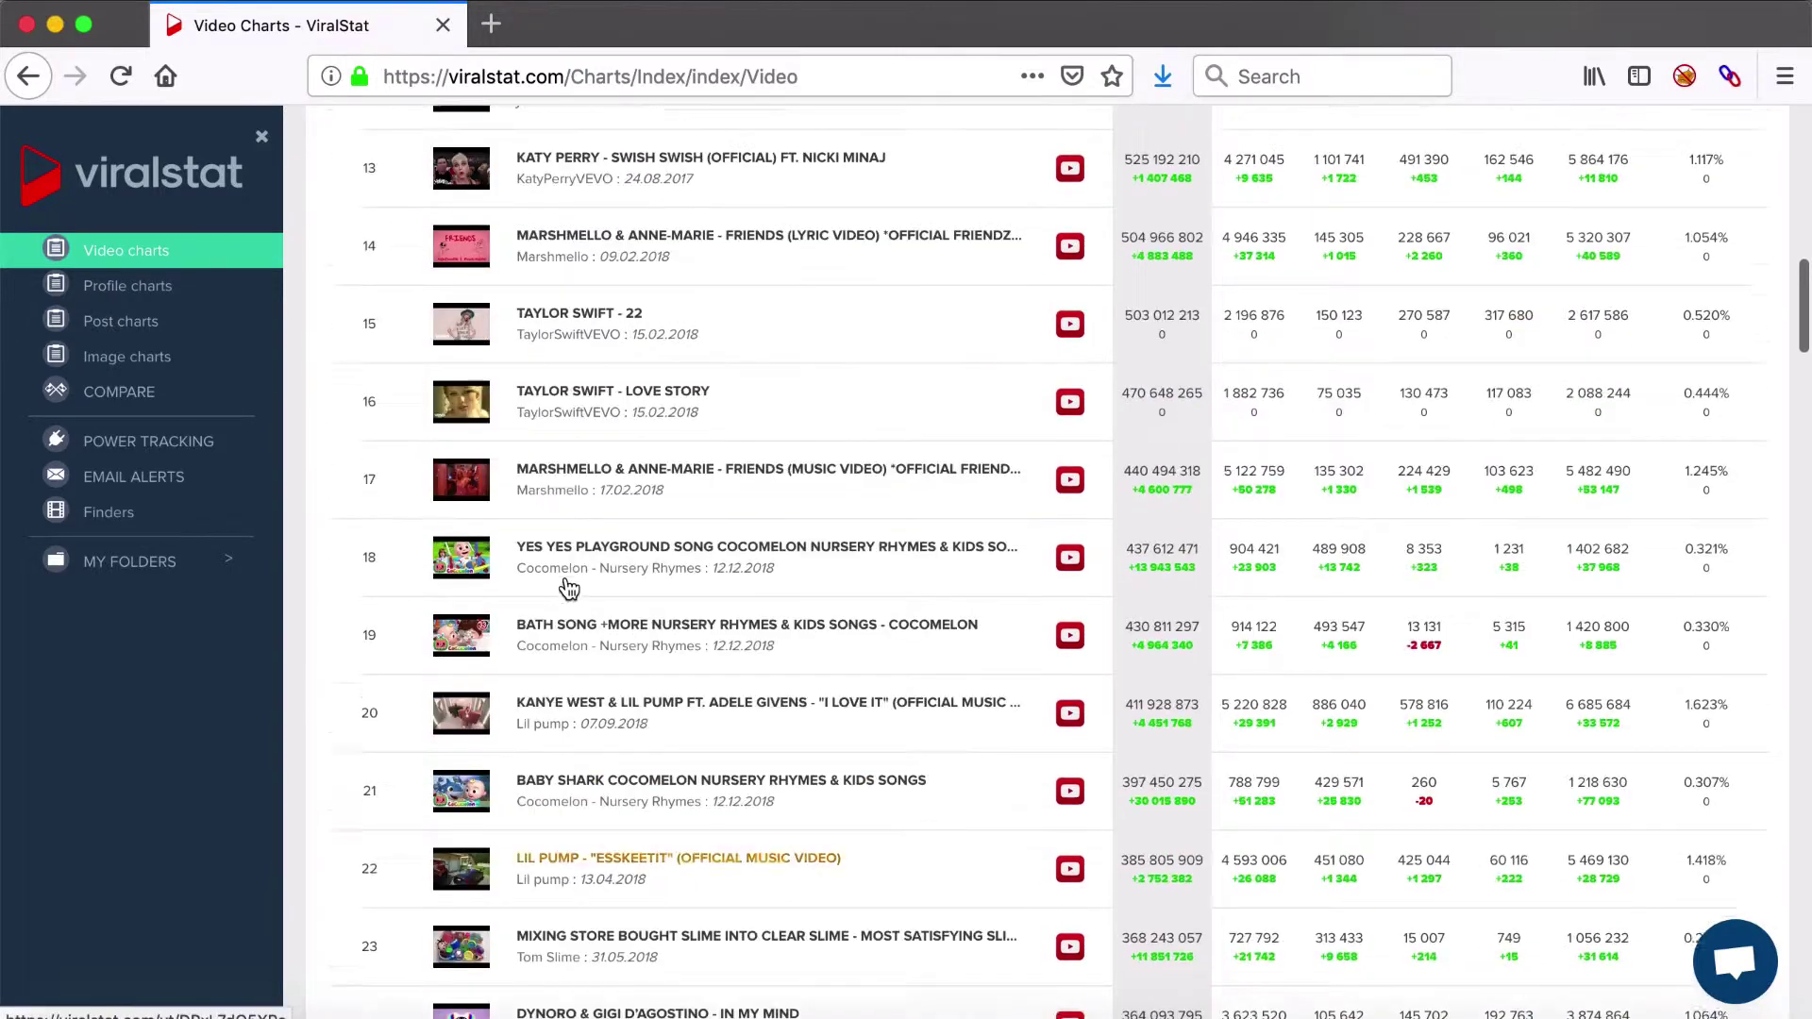
pyautogui.scroll(1, 546, 515)
pyautogui.scroll(15, 542, 500)
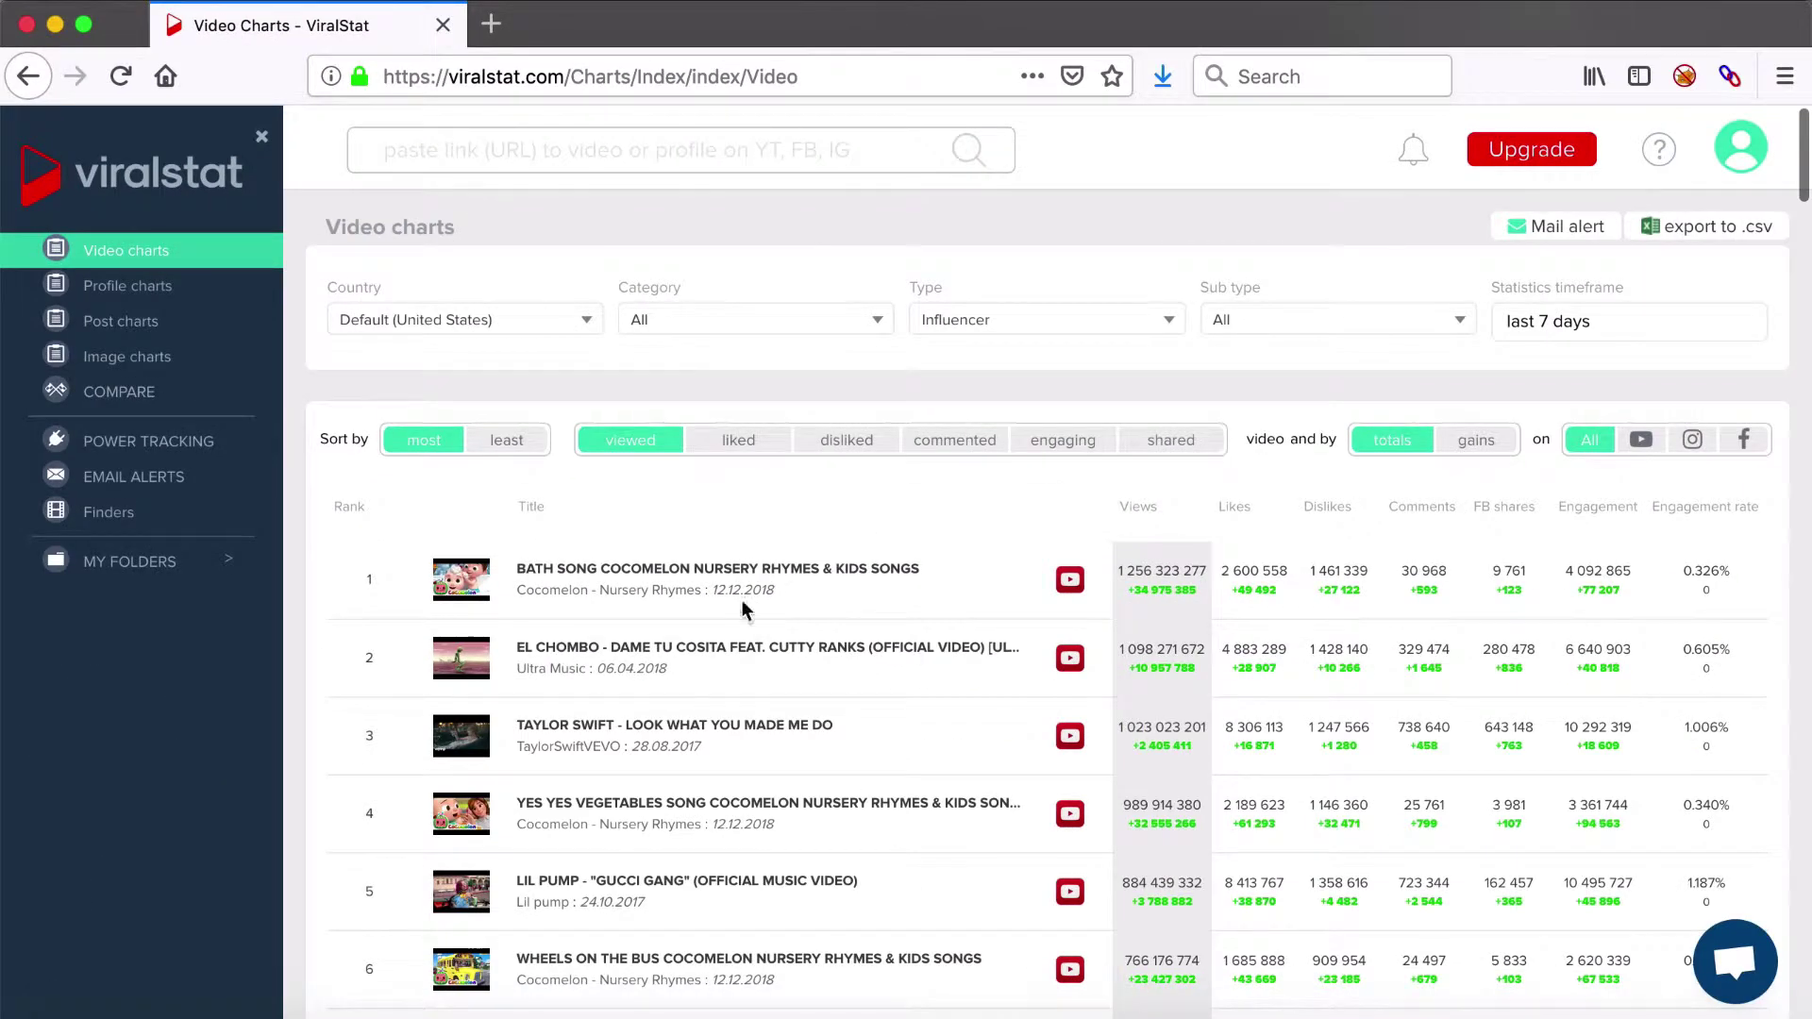
# - Preview the El Chombo video in the player, then close the preview
pyautogui.scroll(-3, 763, 808)
pyautogui.scroll(3, 762, 808)
pyautogui.click(462, 666)
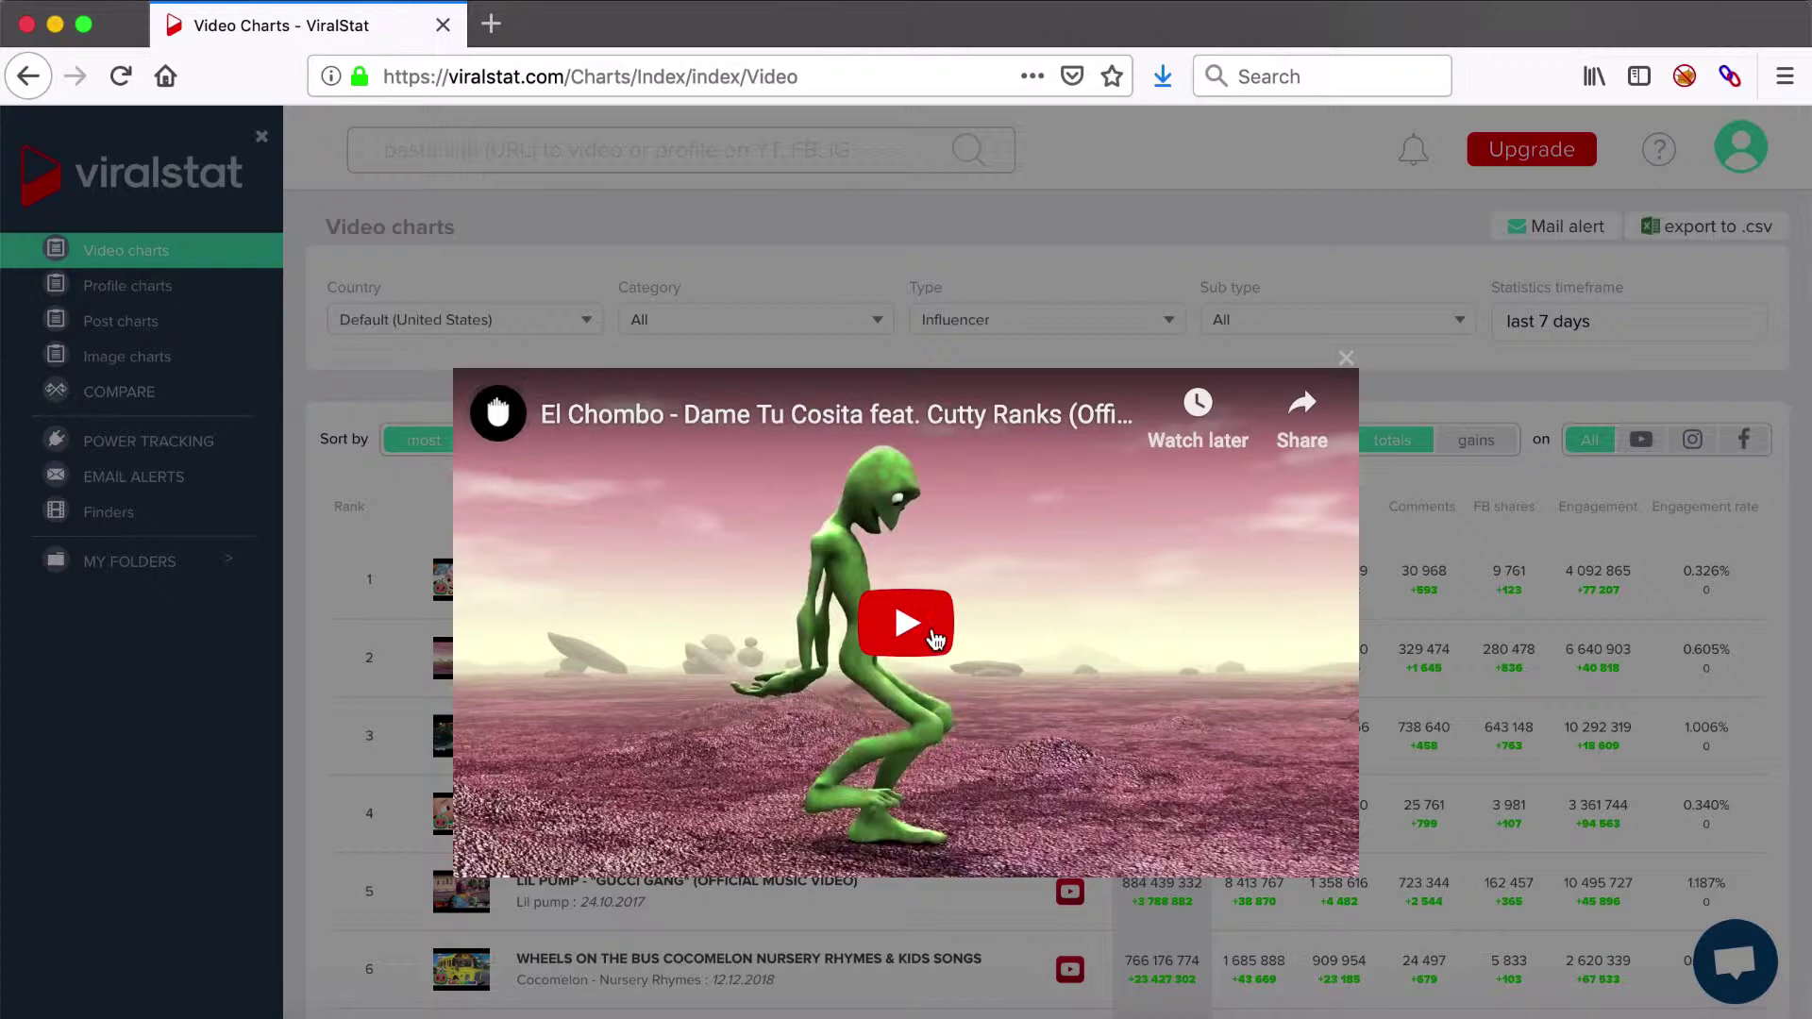
pyautogui.click(1346, 358)
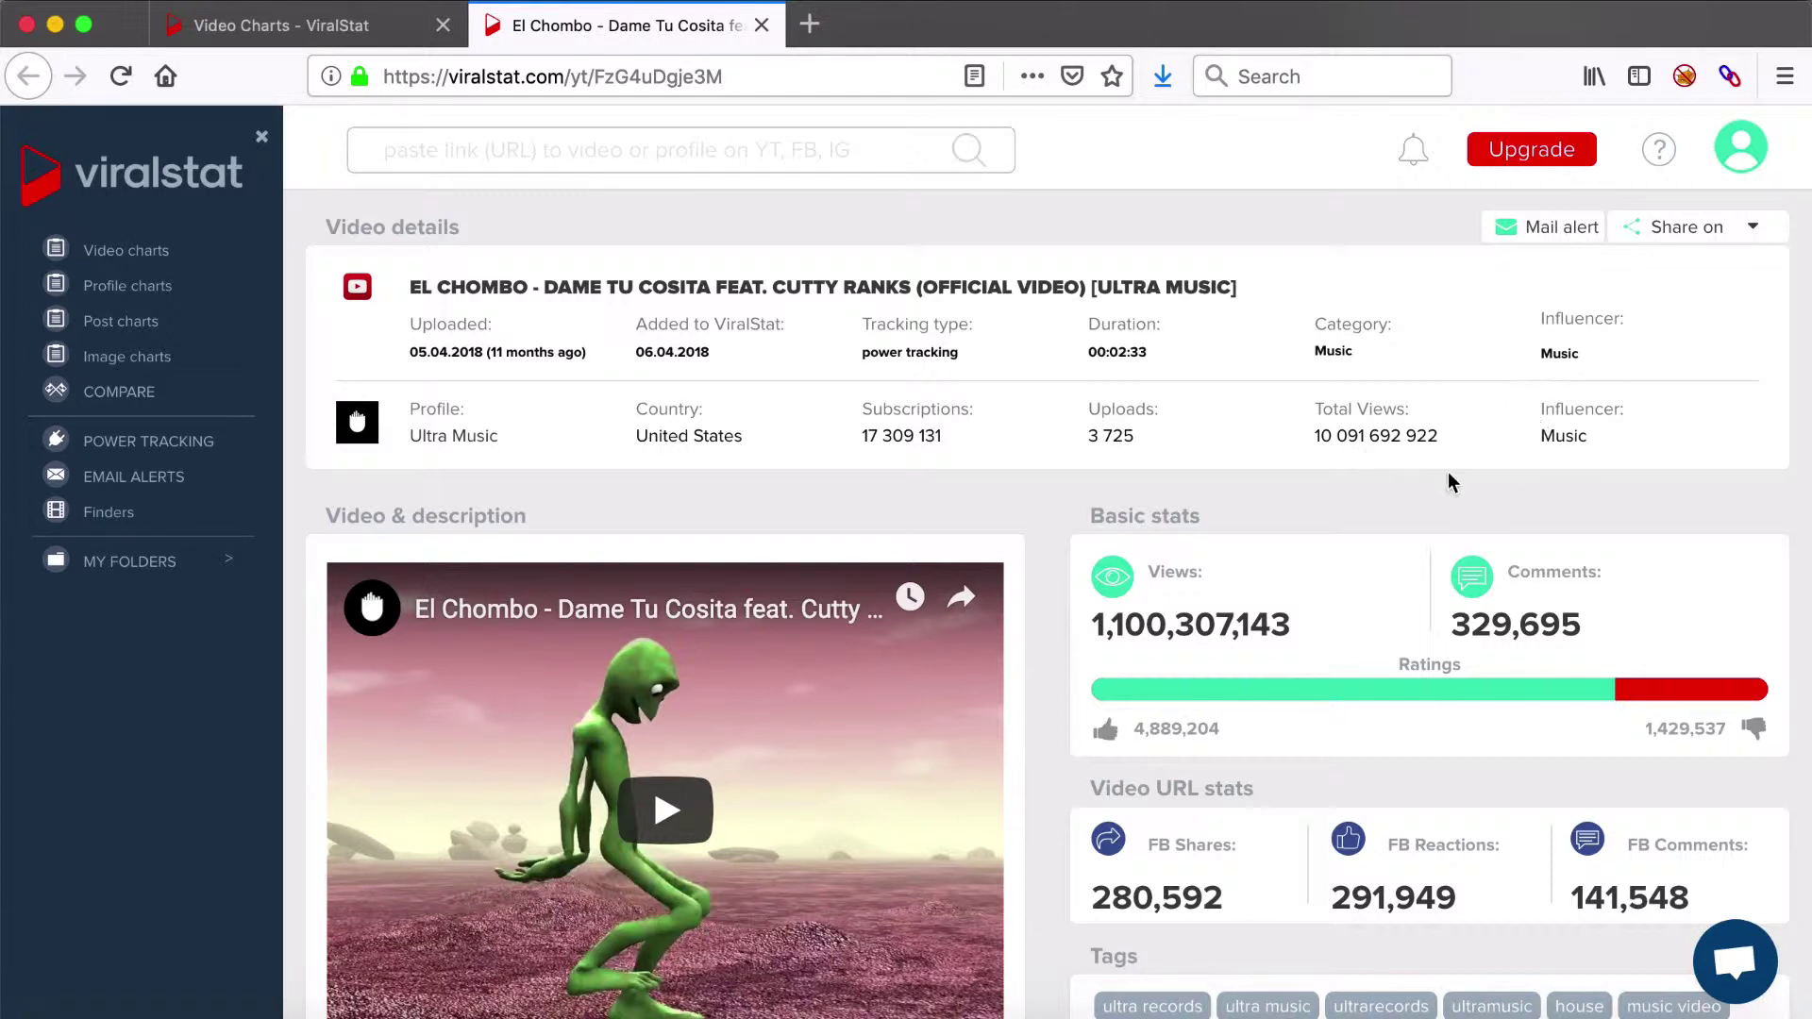
pyautogui.scroll(-2, 1014, 479)
pyautogui.scroll(-5, 1015, 483)
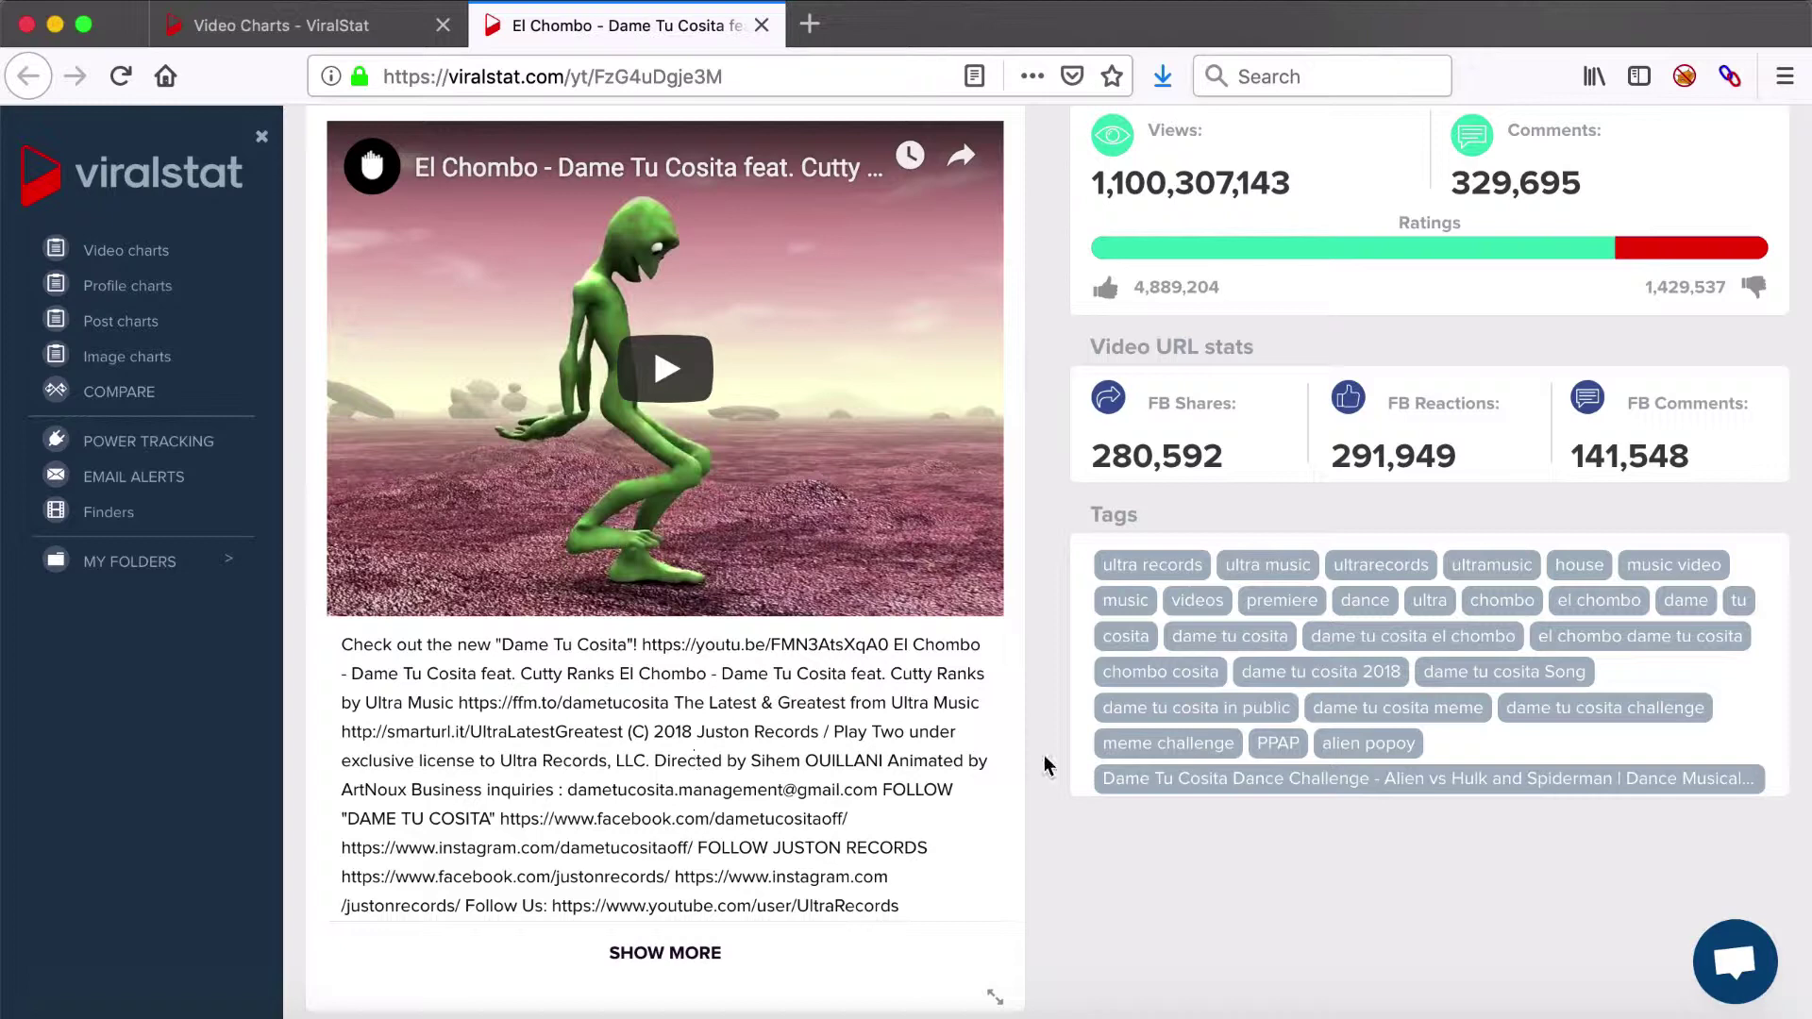
pyautogui.scroll(2, 1045, 764)
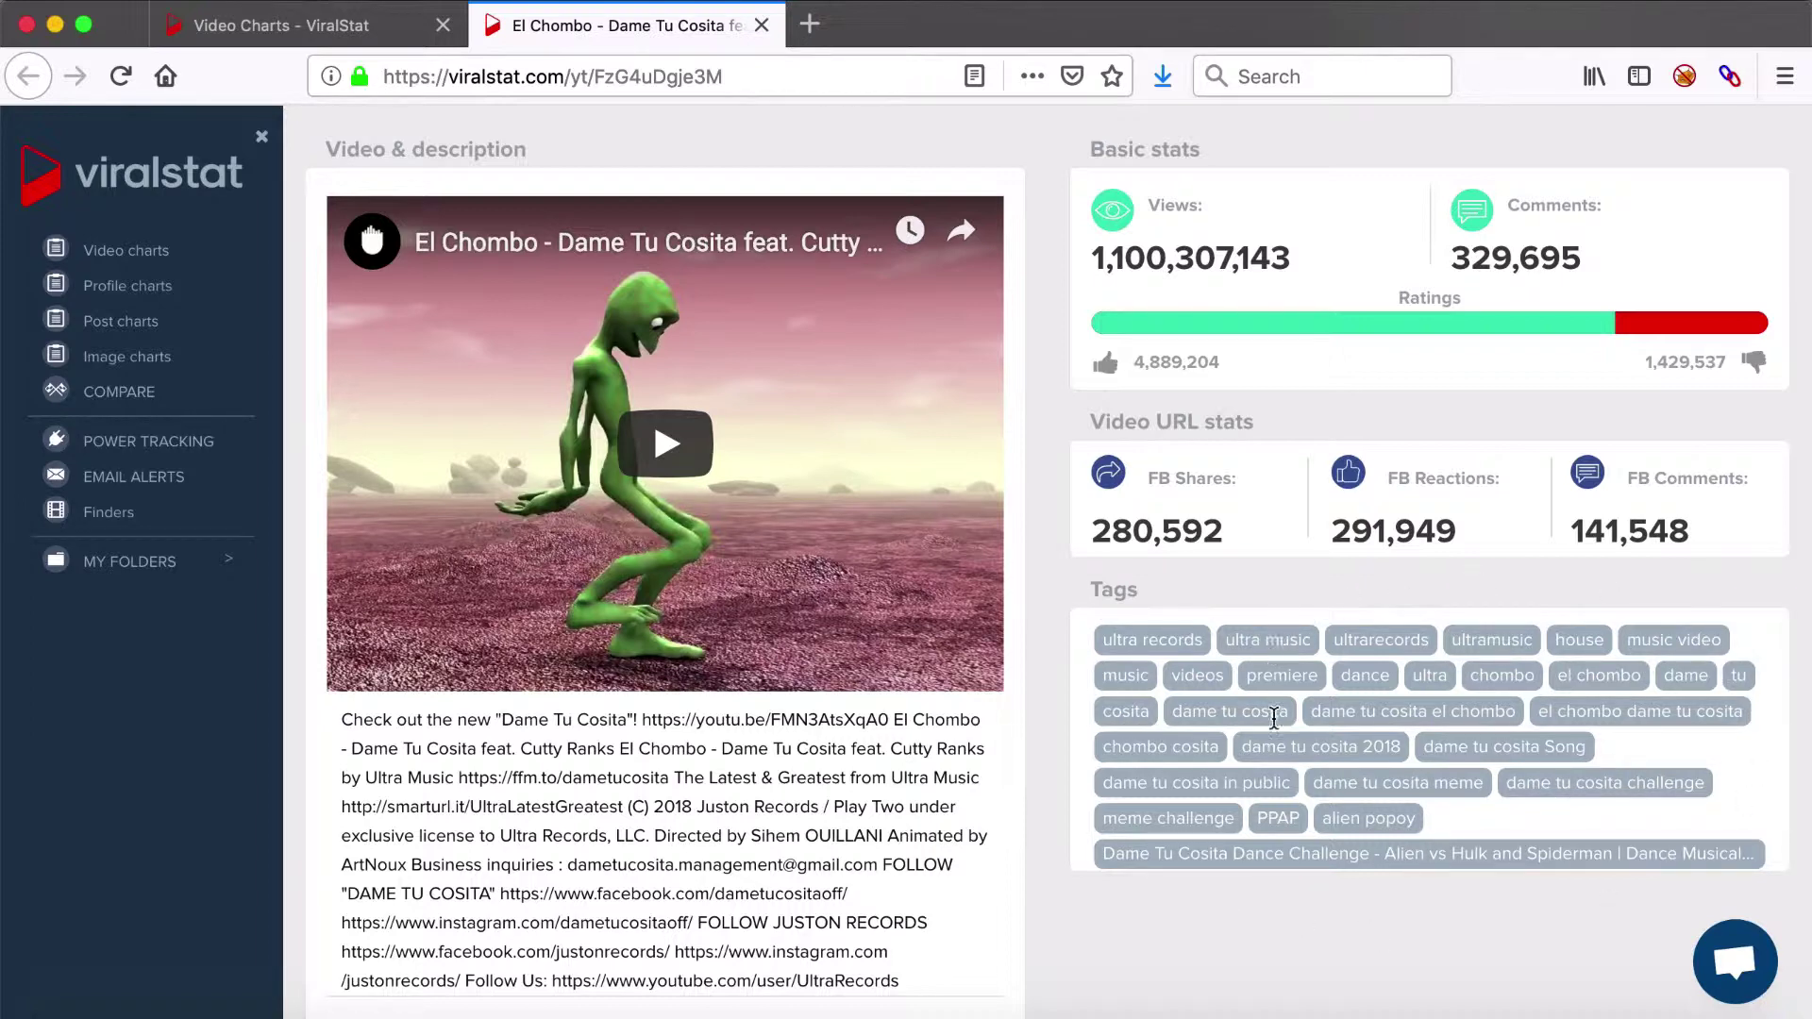
pyautogui.scroll(-1, 1274, 717)
pyautogui.scroll(1, 1274, 718)
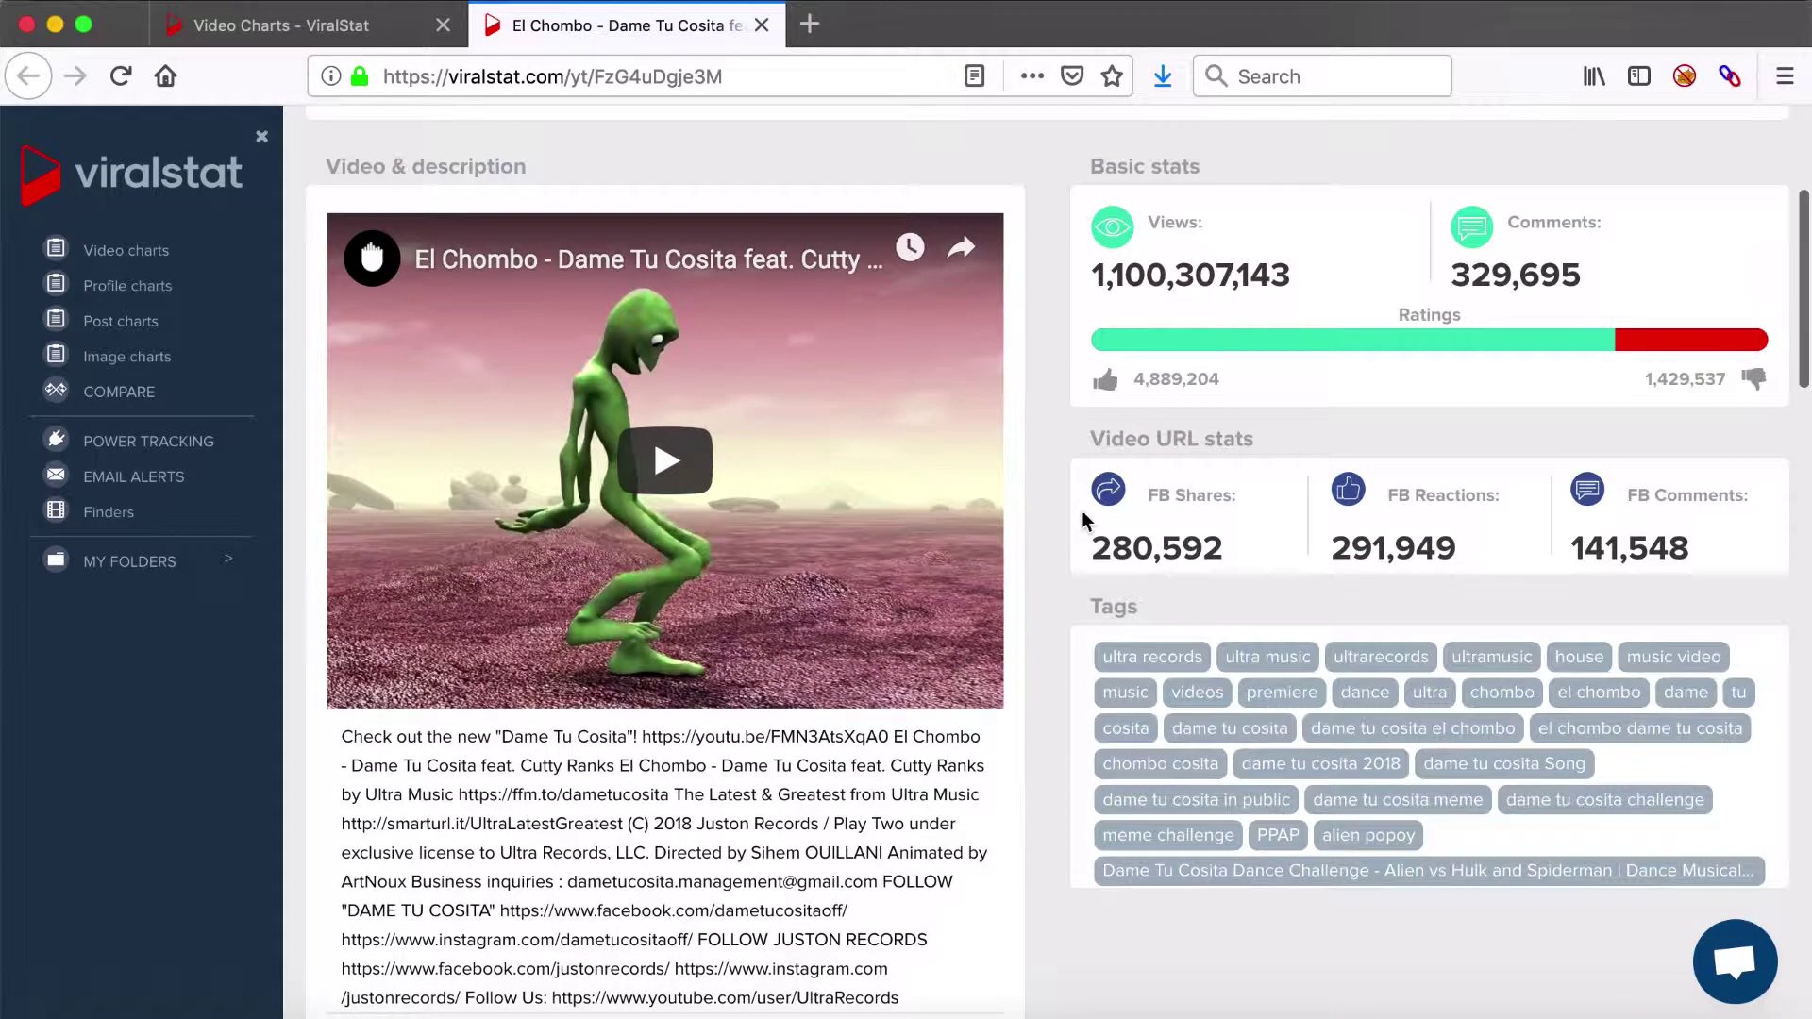
# - Play the El Chombo video, widen its card, pause at 0:07, and show its youtu.be share link
pyautogui.click(658, 460)
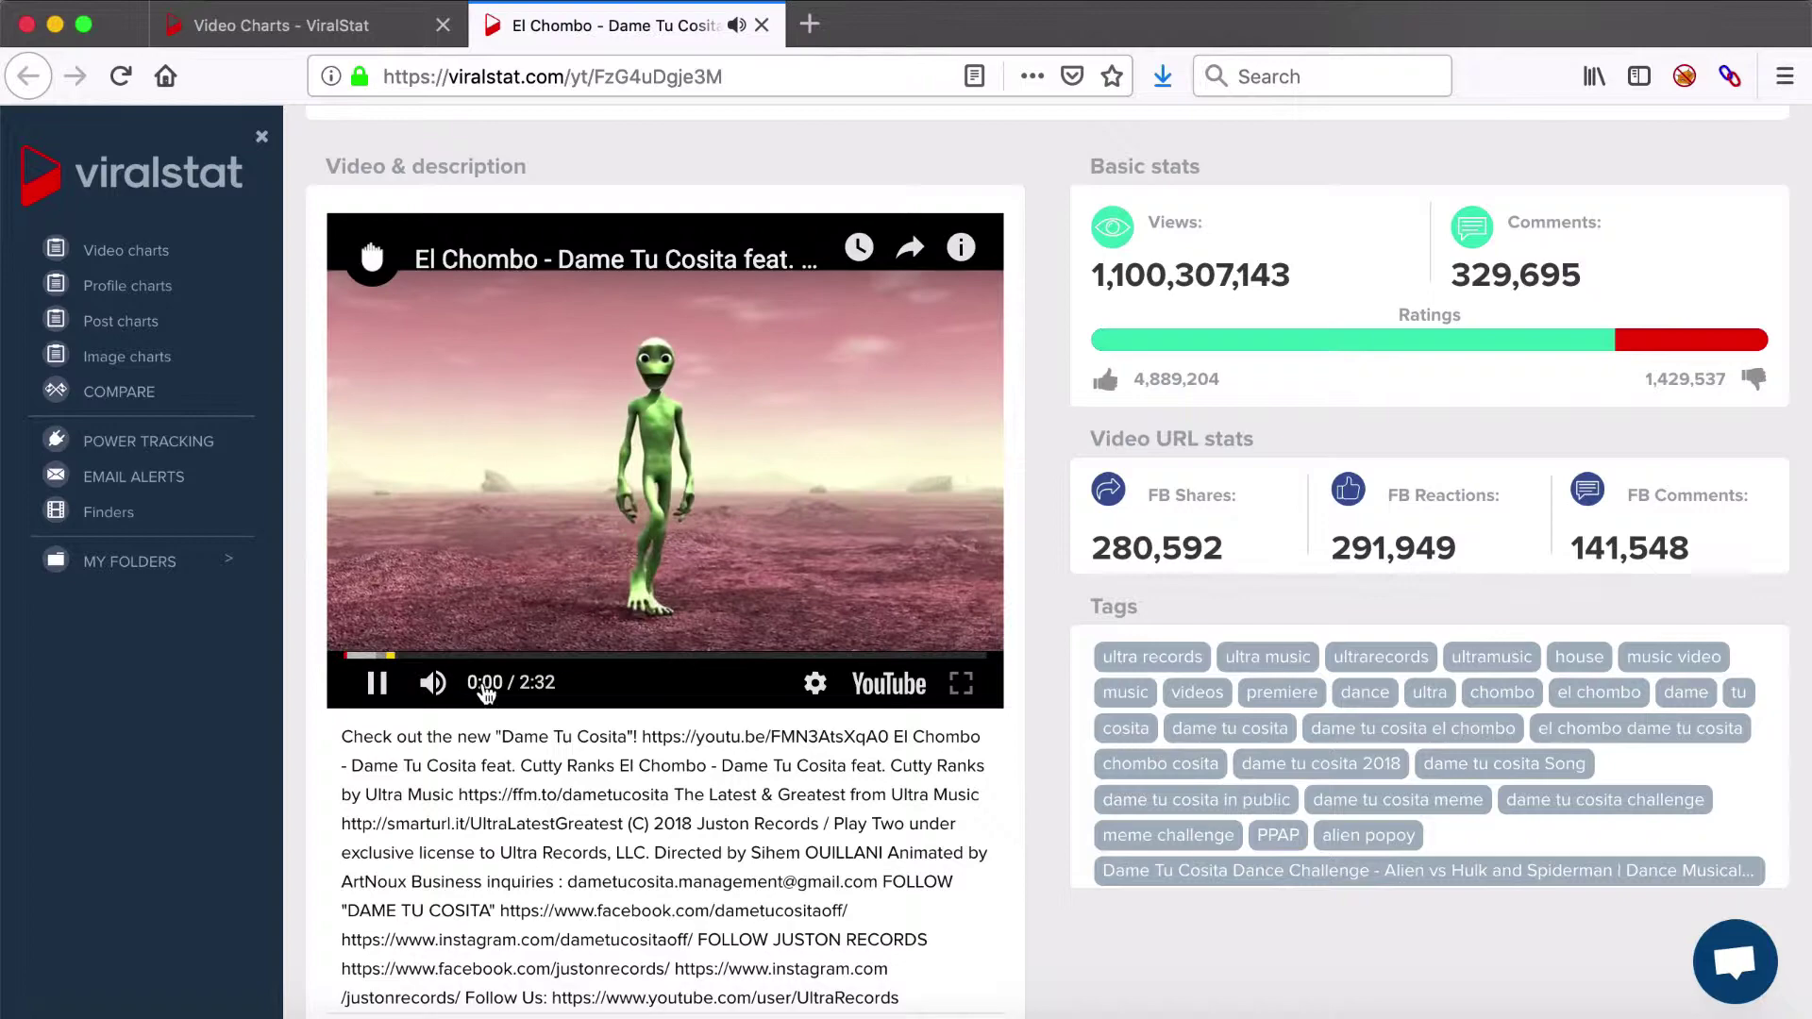
pyautogui.scroll(-5, 865, 800)
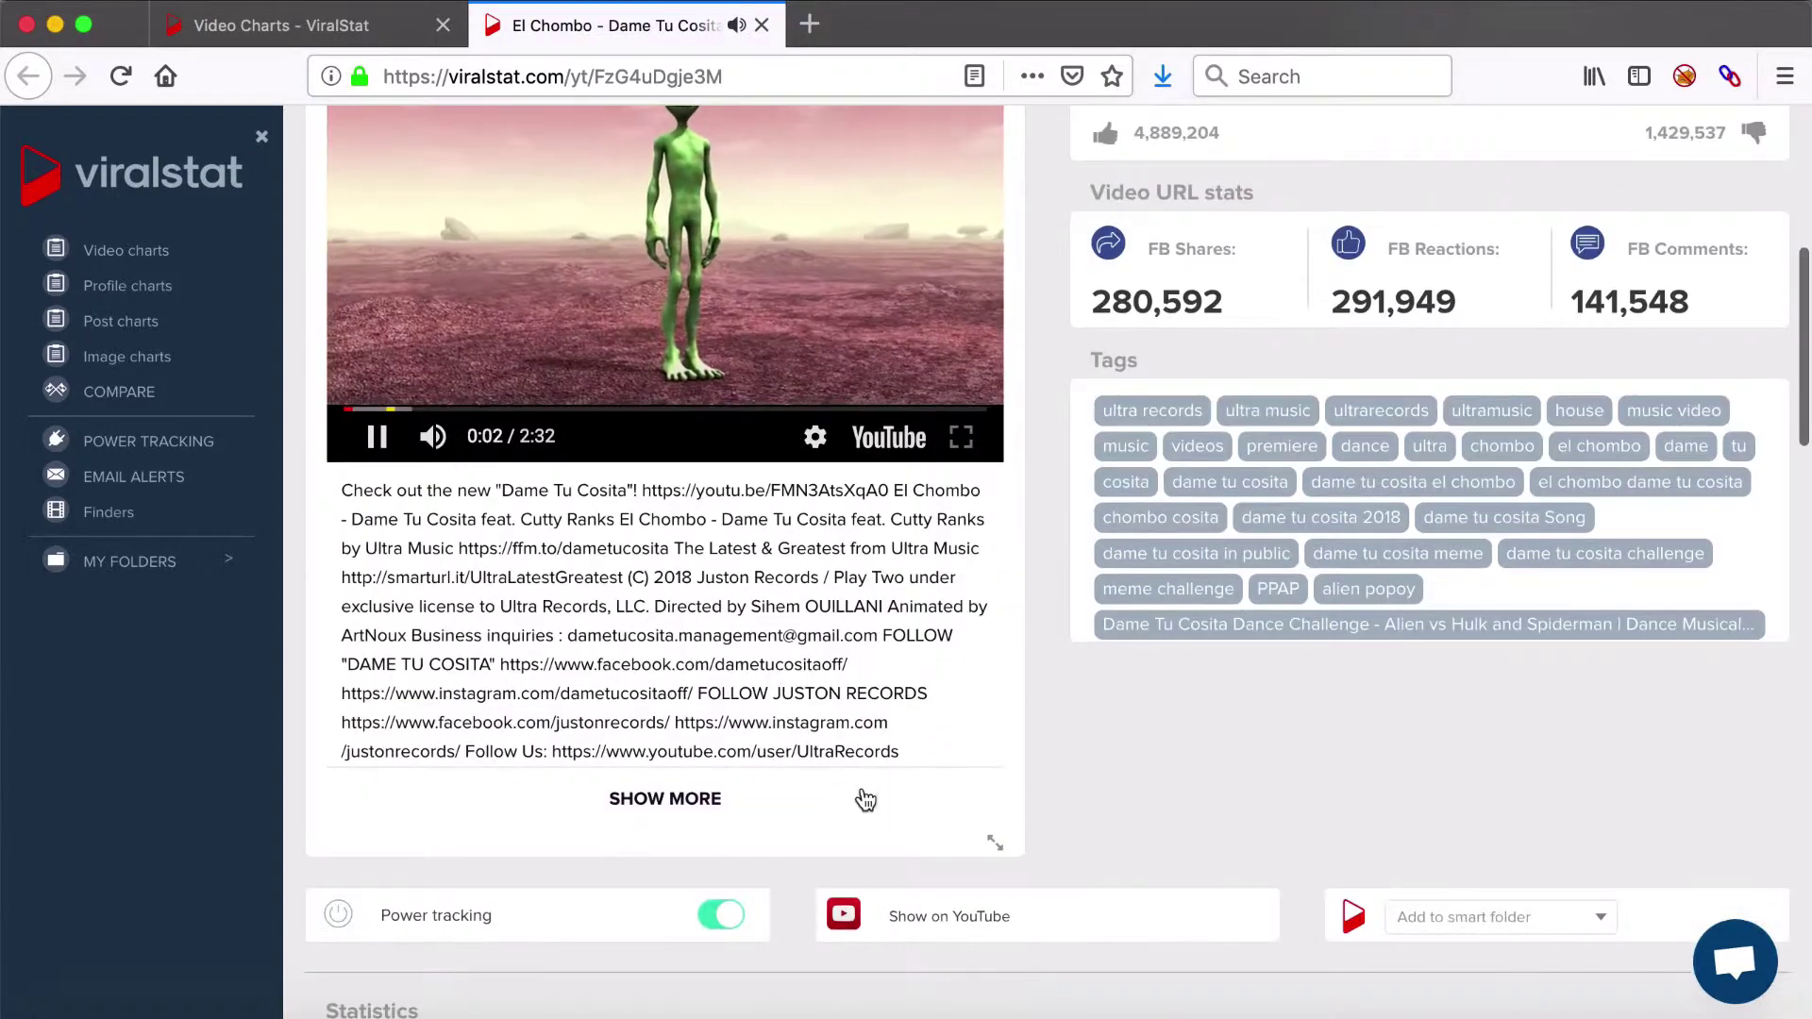
pyautogui.click(995, 842)
pyautogui.scroll(4, 1001, 838)
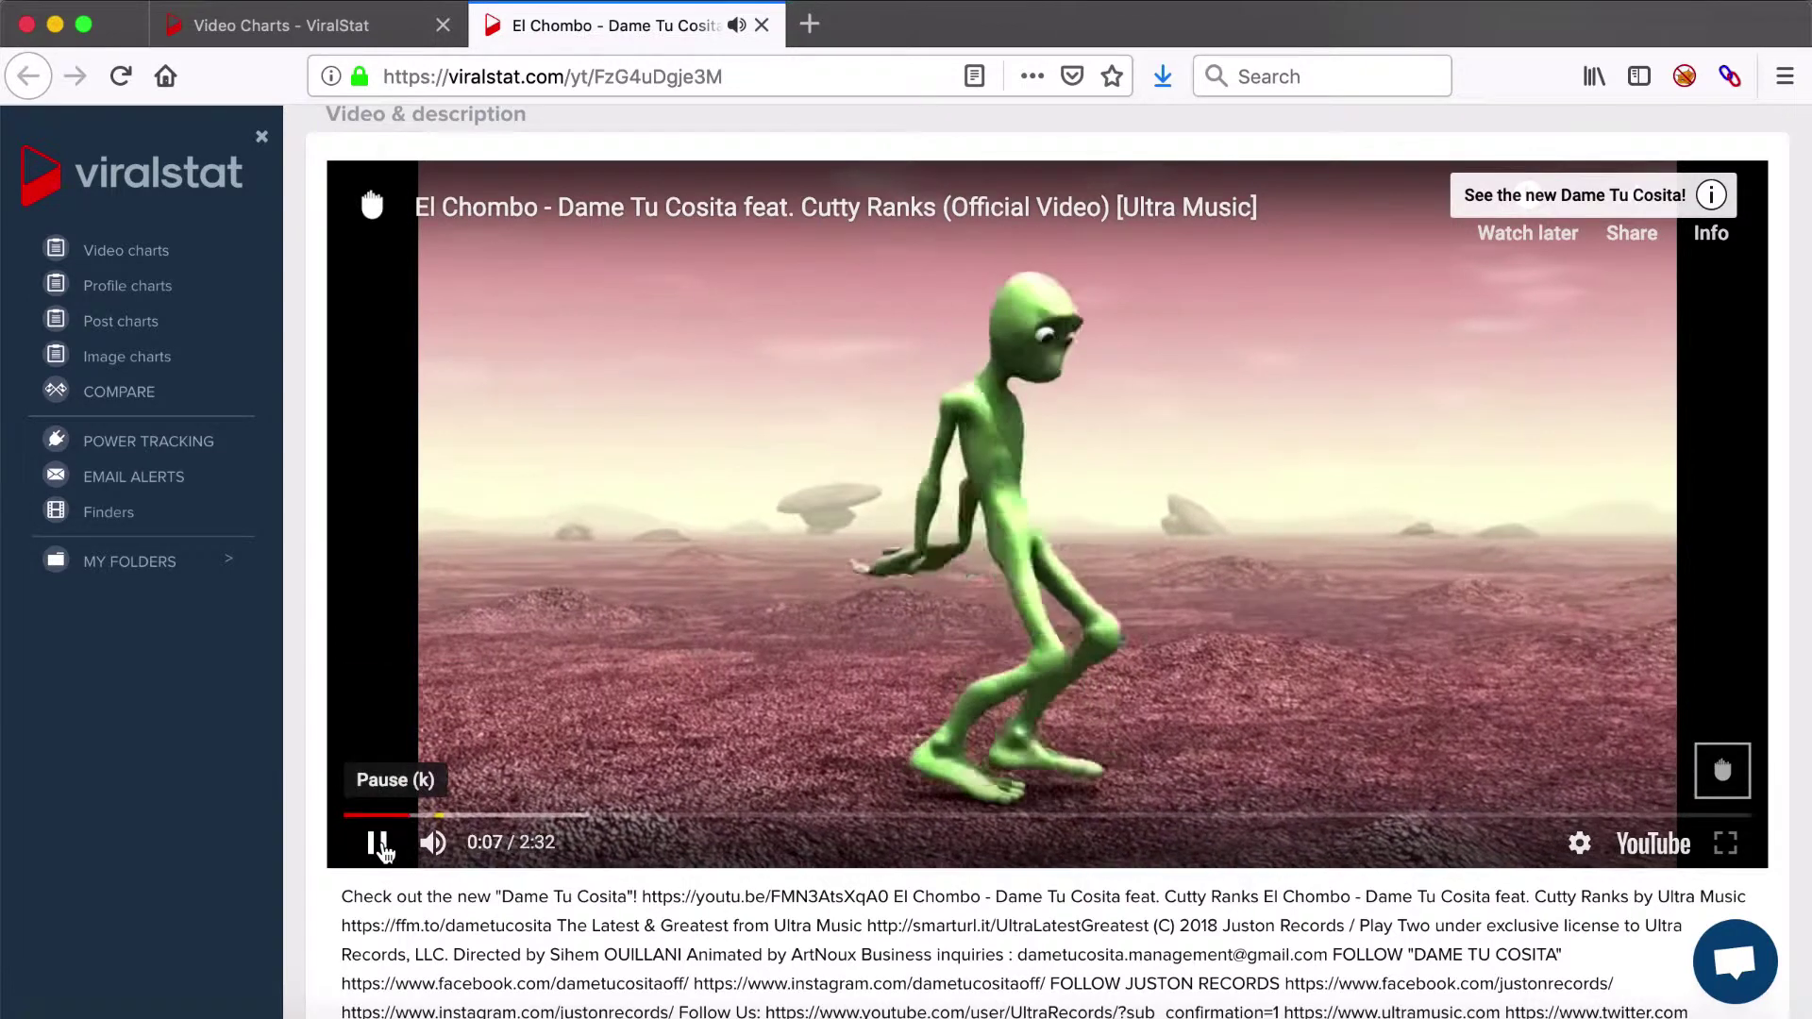
pyautogui.click(376, 842)
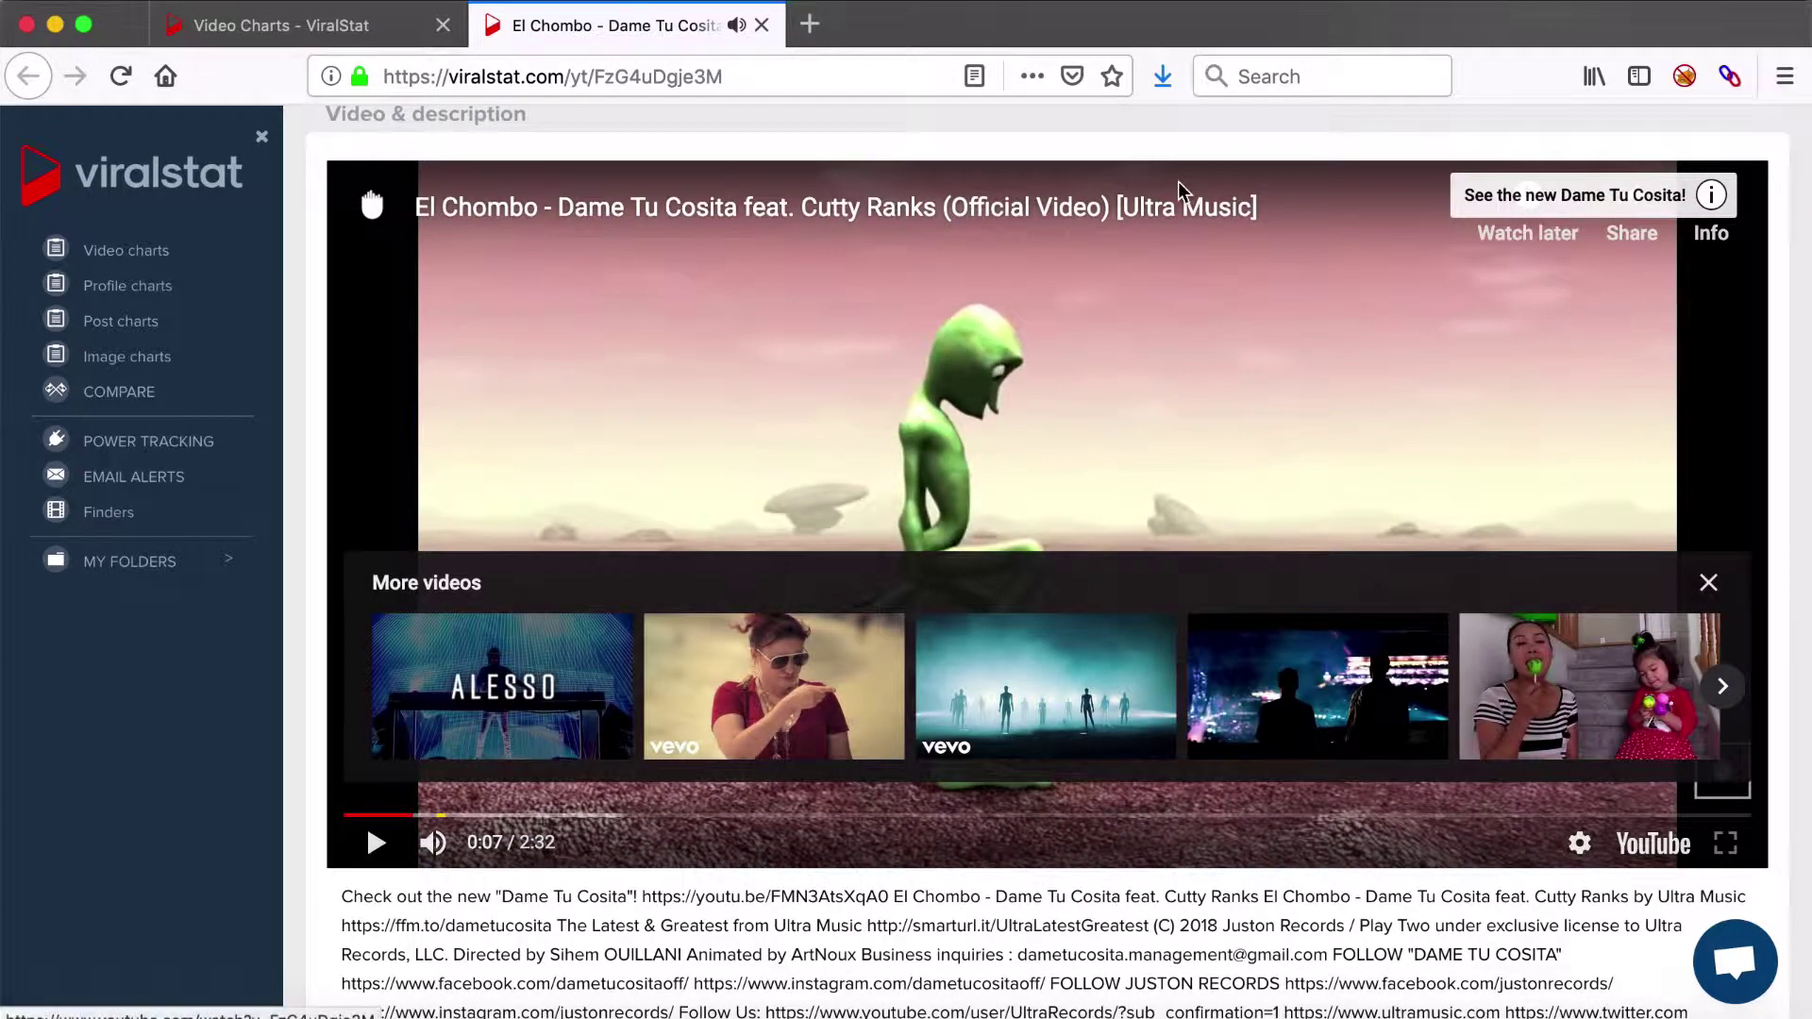
pyautogui.click(1633, 237)
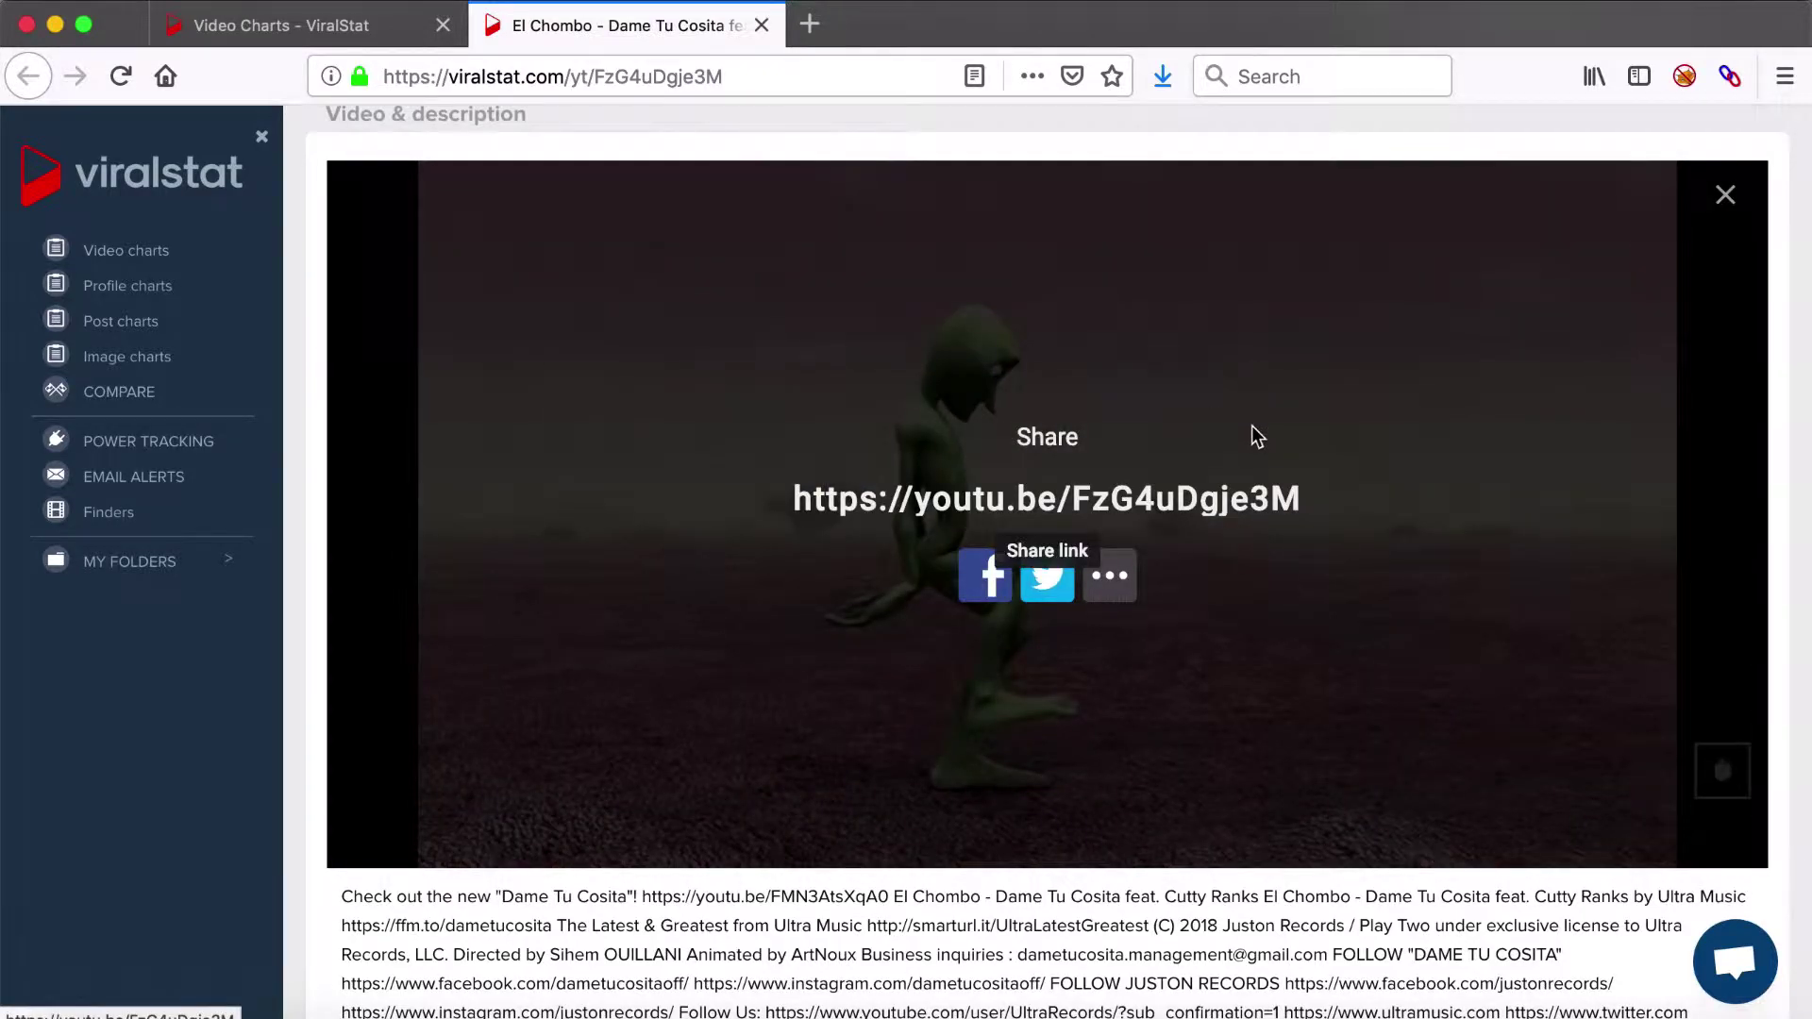
pyautogui.scroll(-5, 1253, 430)
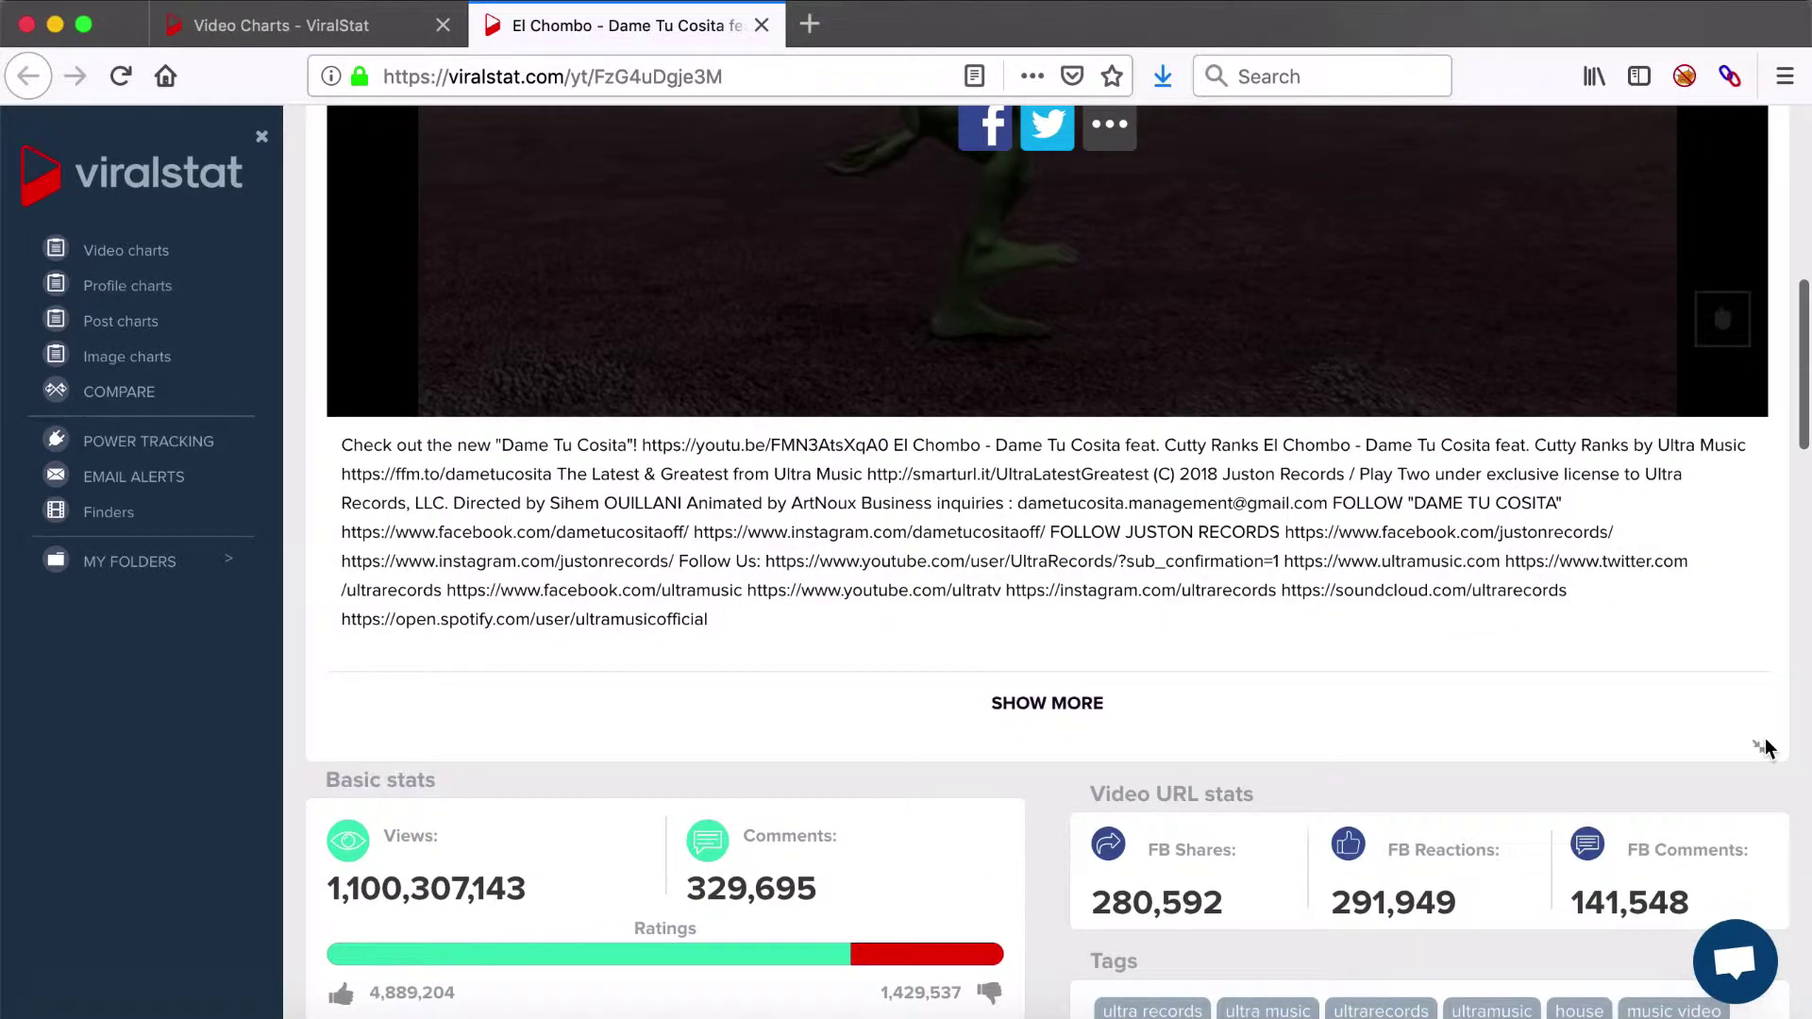
# - Shrink the video card to half width and keep power tracking on by cancelling the change
pyautogui.click(1764, 748)
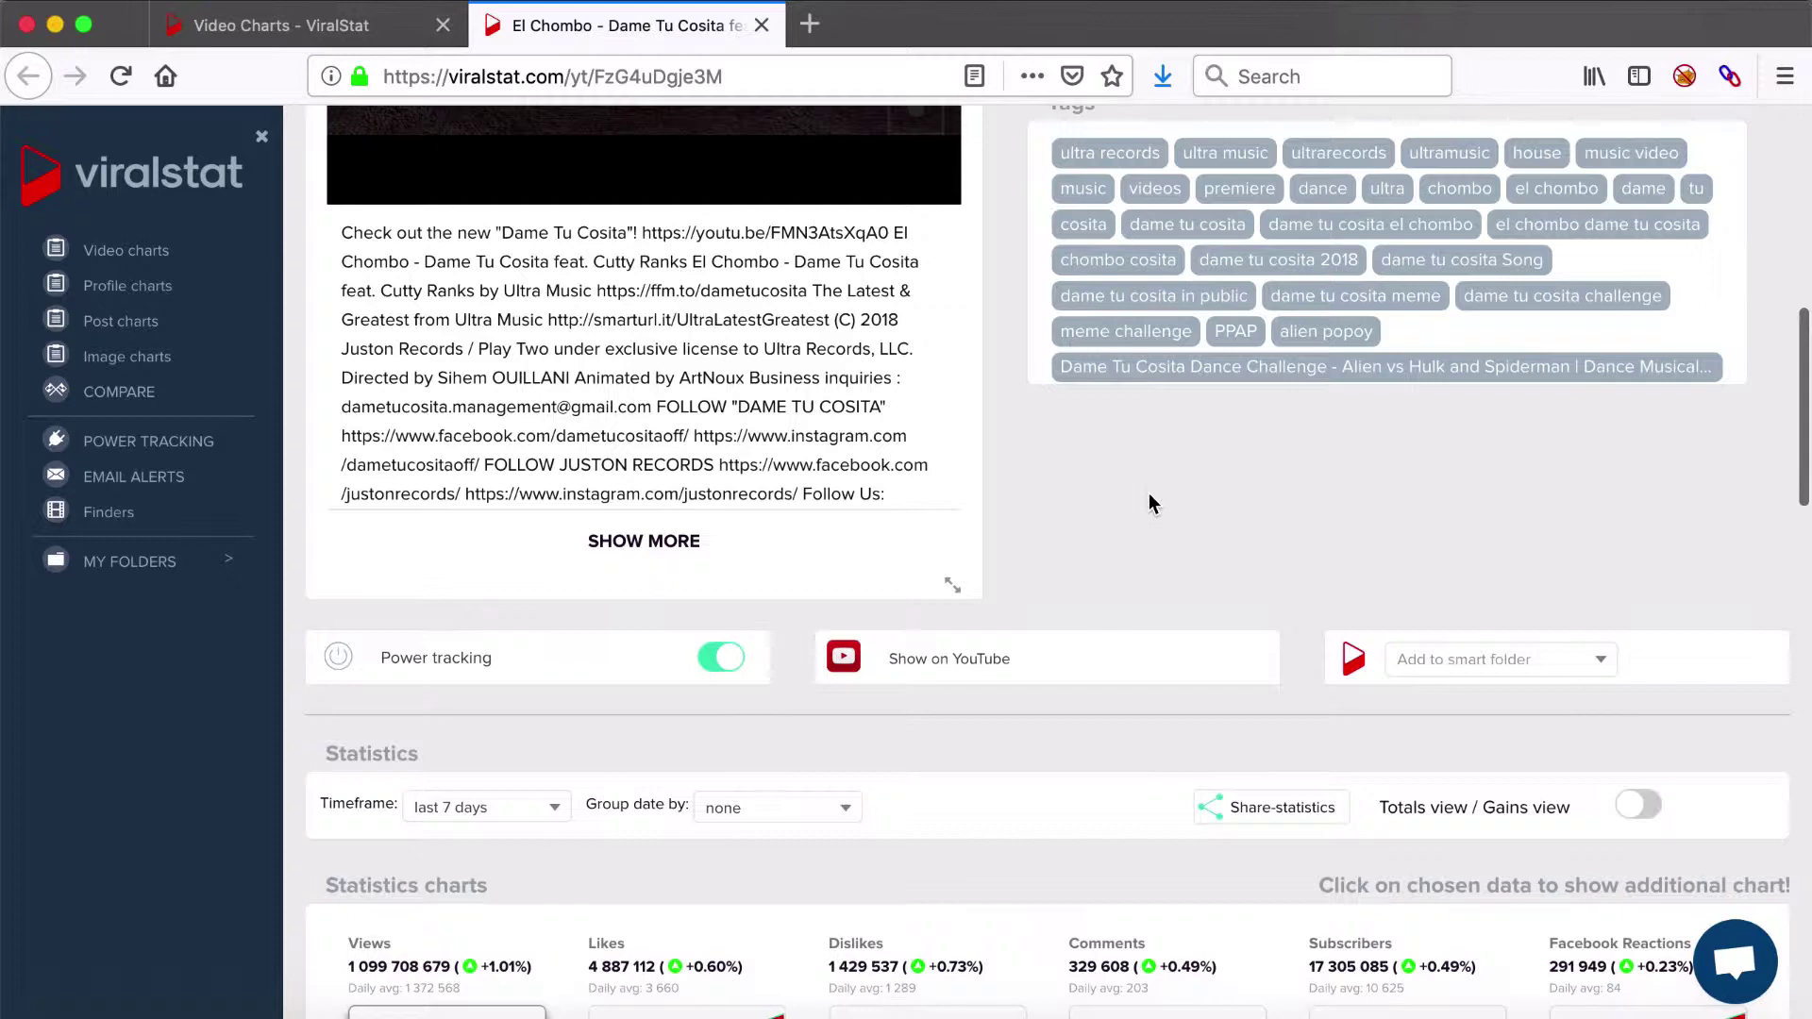
pyautogui.scroll(-2, 1149, 503)
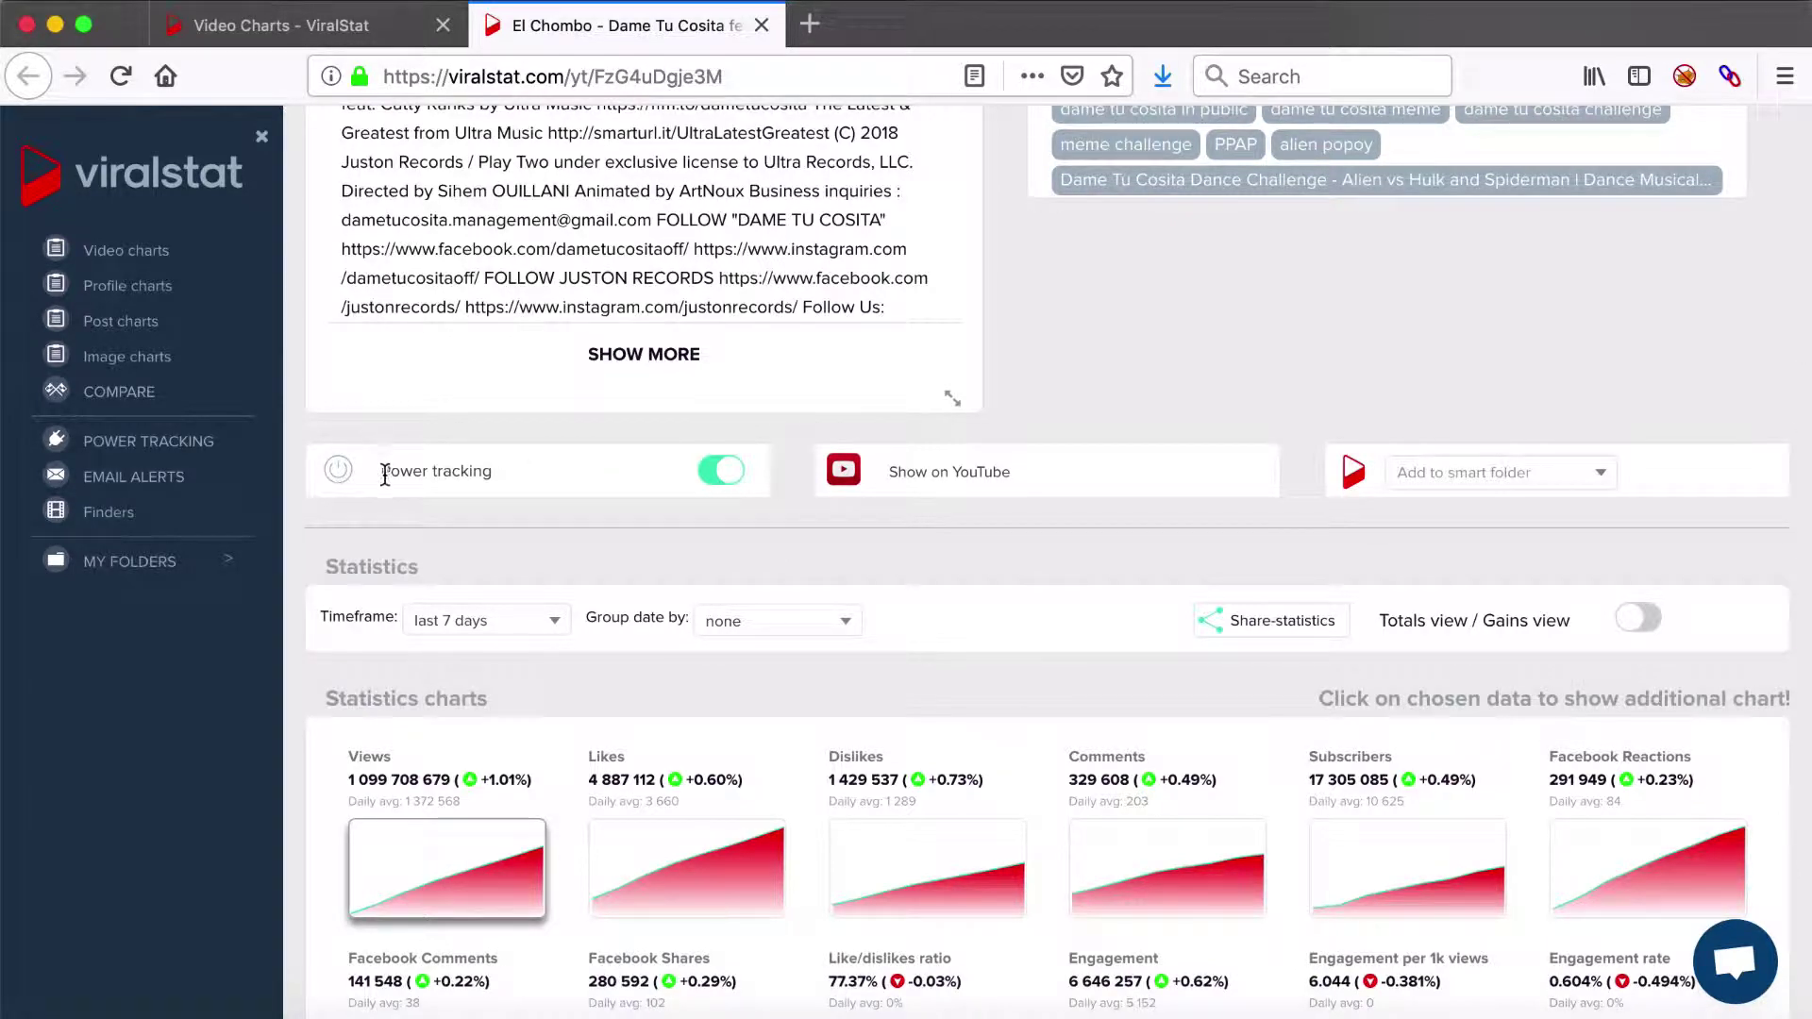
pyautogui.click(719, 472)
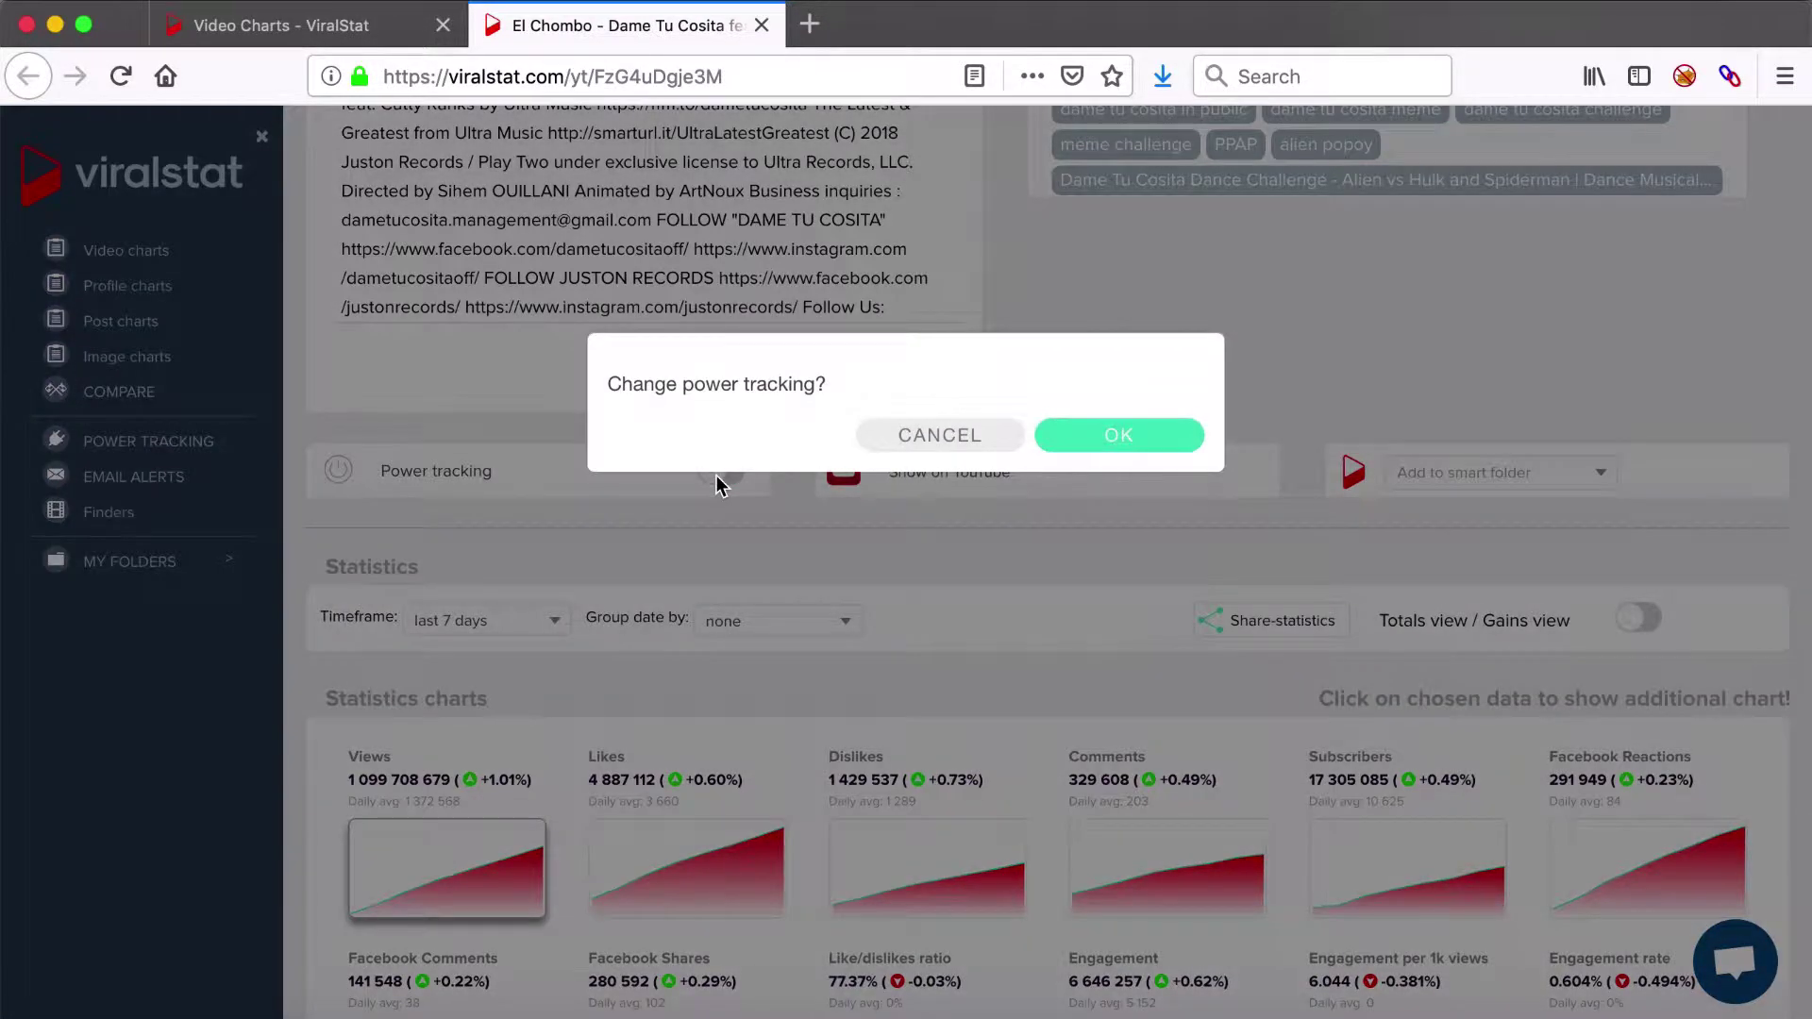
pyautogui.click(939, 444)
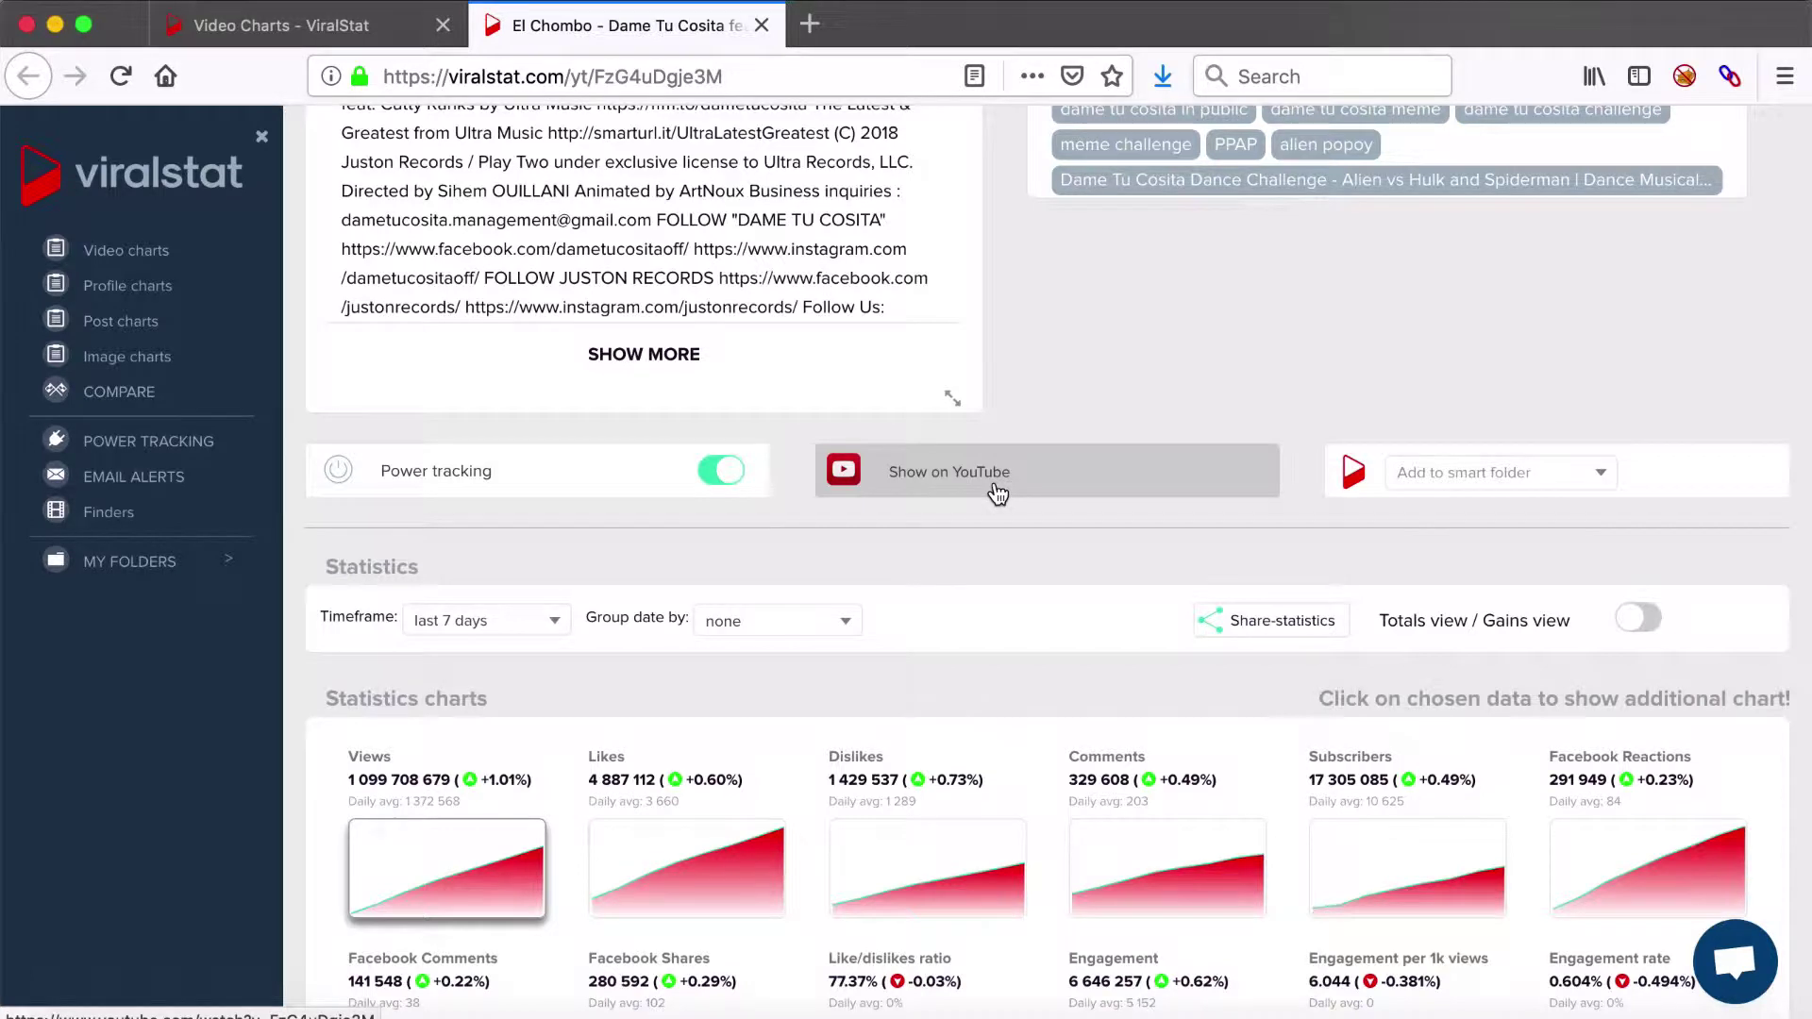
# - Look through the Add to smart folder list and close it without choosing a folder
pyautogui.click(1504, 473)
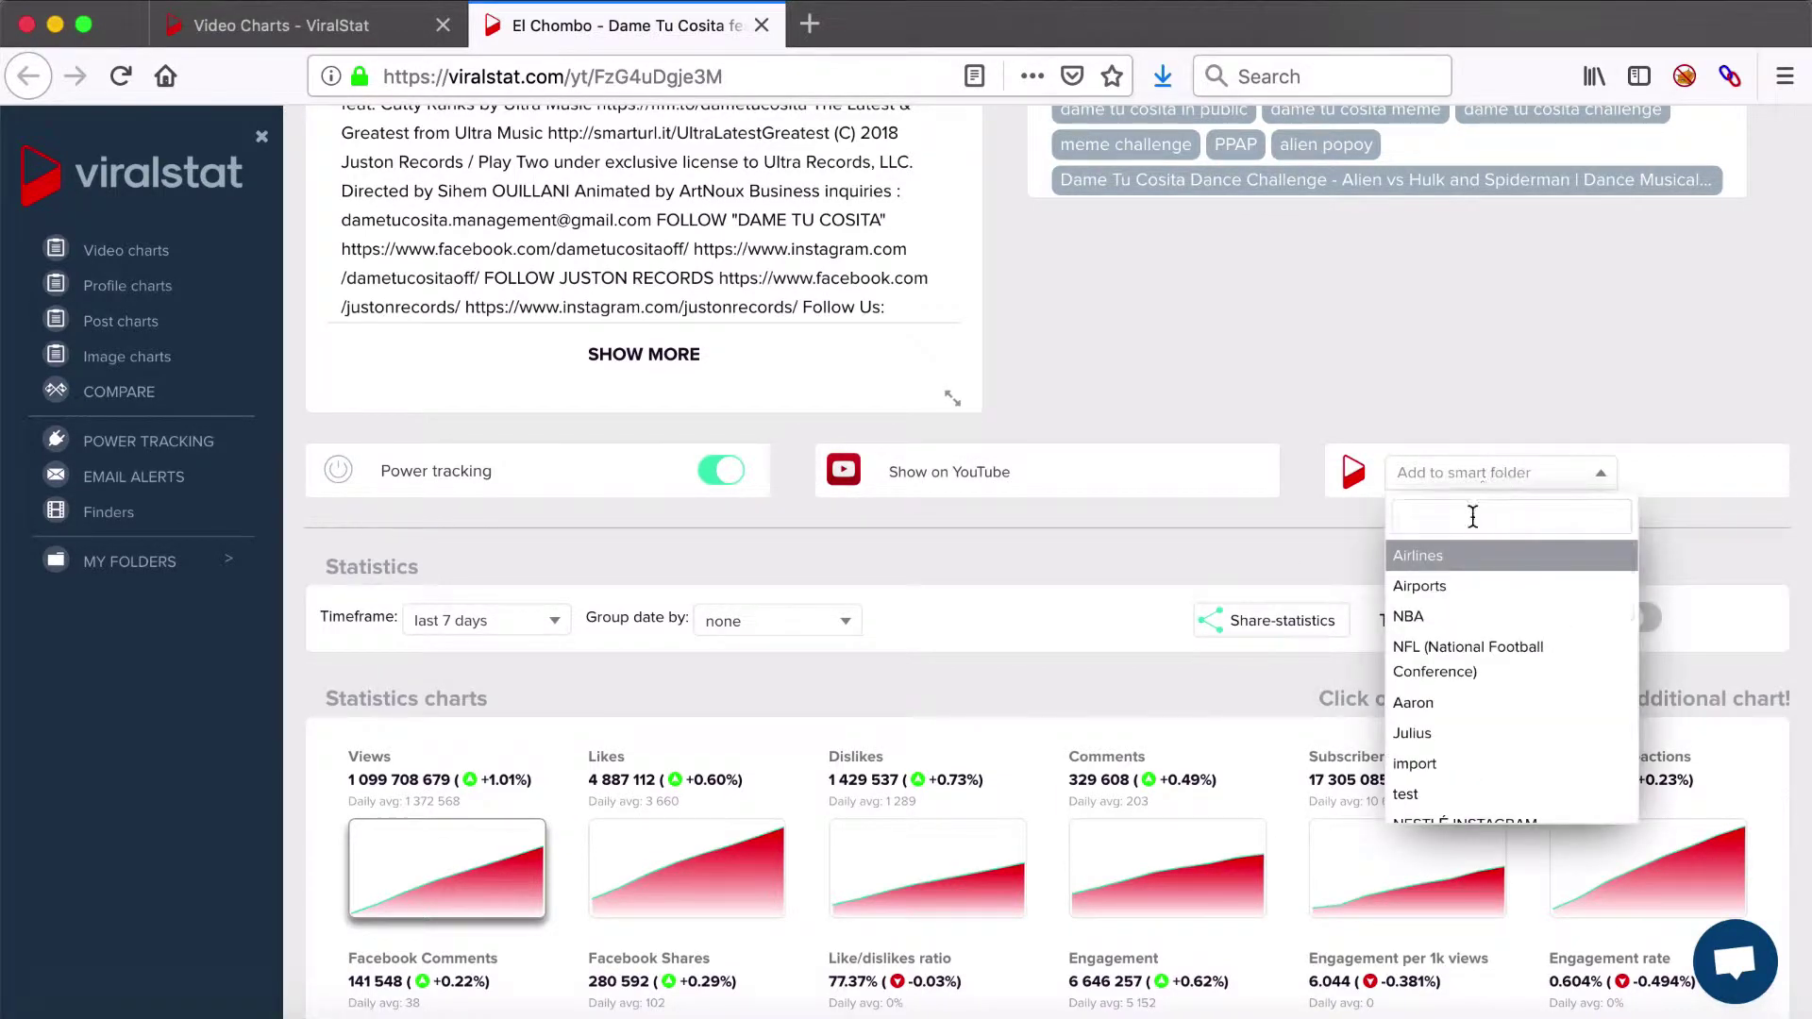
pyautogui.scroll(-3, 1482, 649)
pyautogui.scroll(3, 1482, 651)
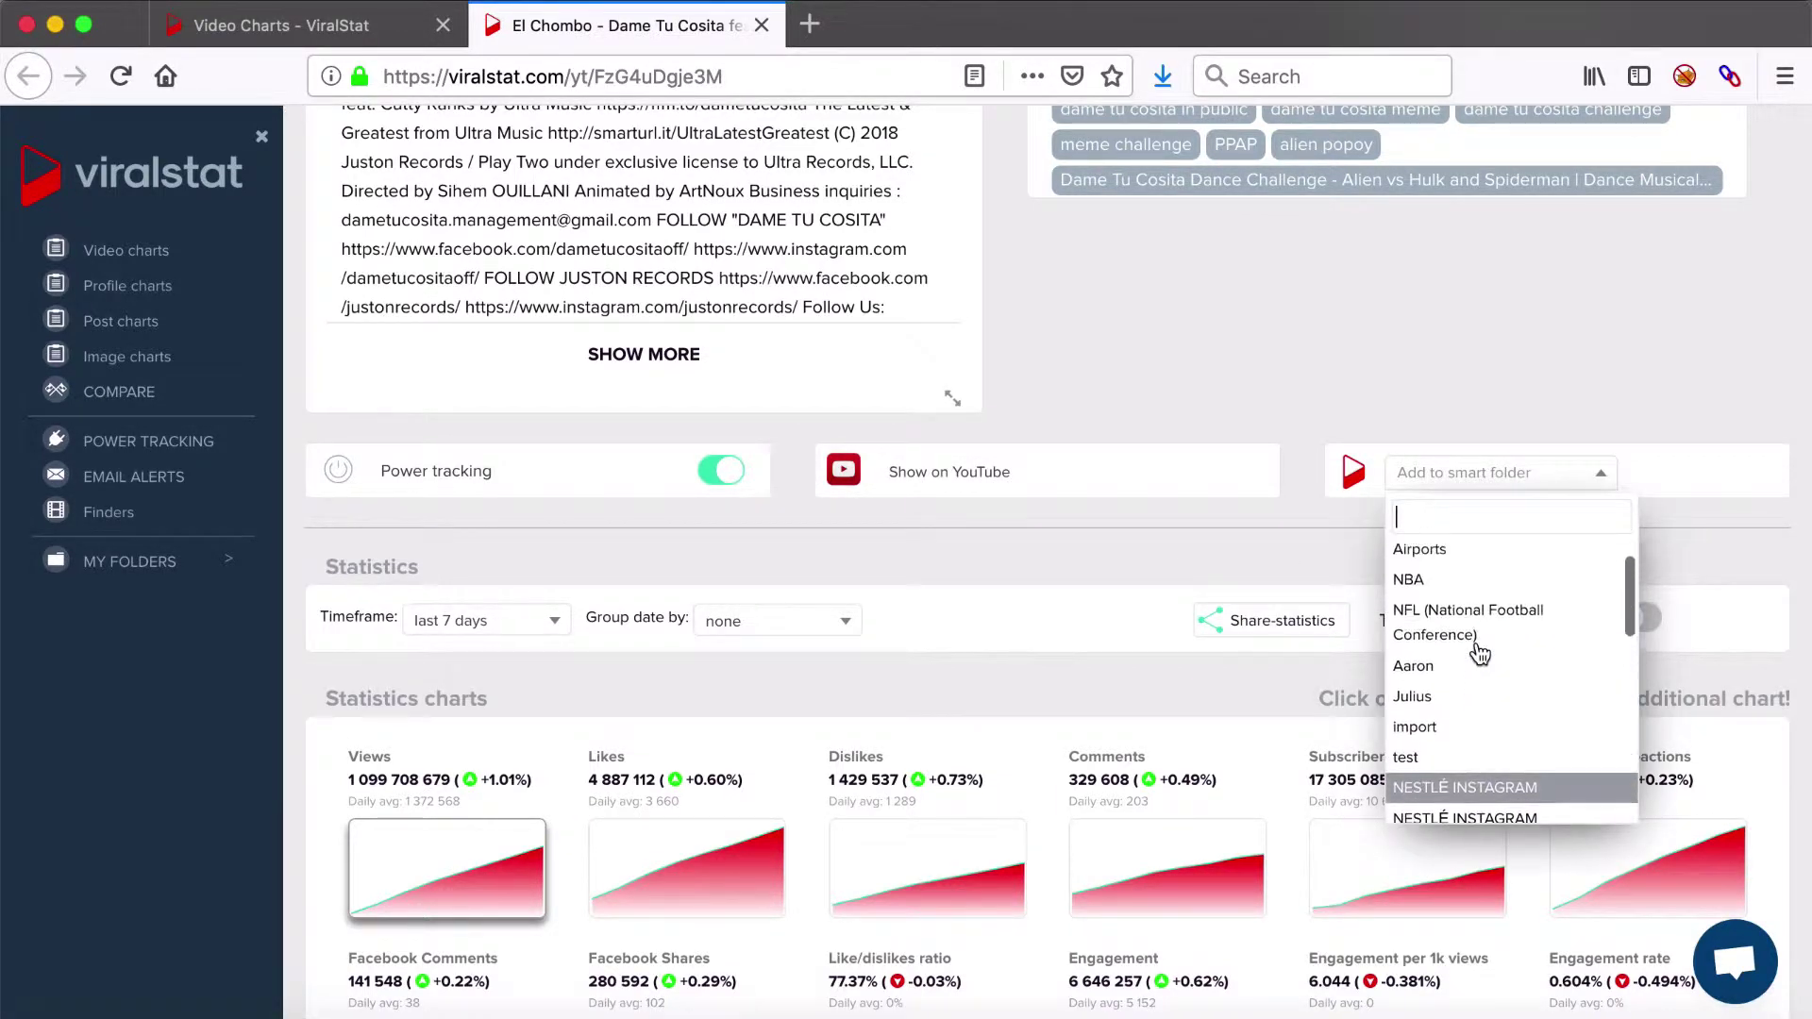
pyautogui.click(1141, 530)
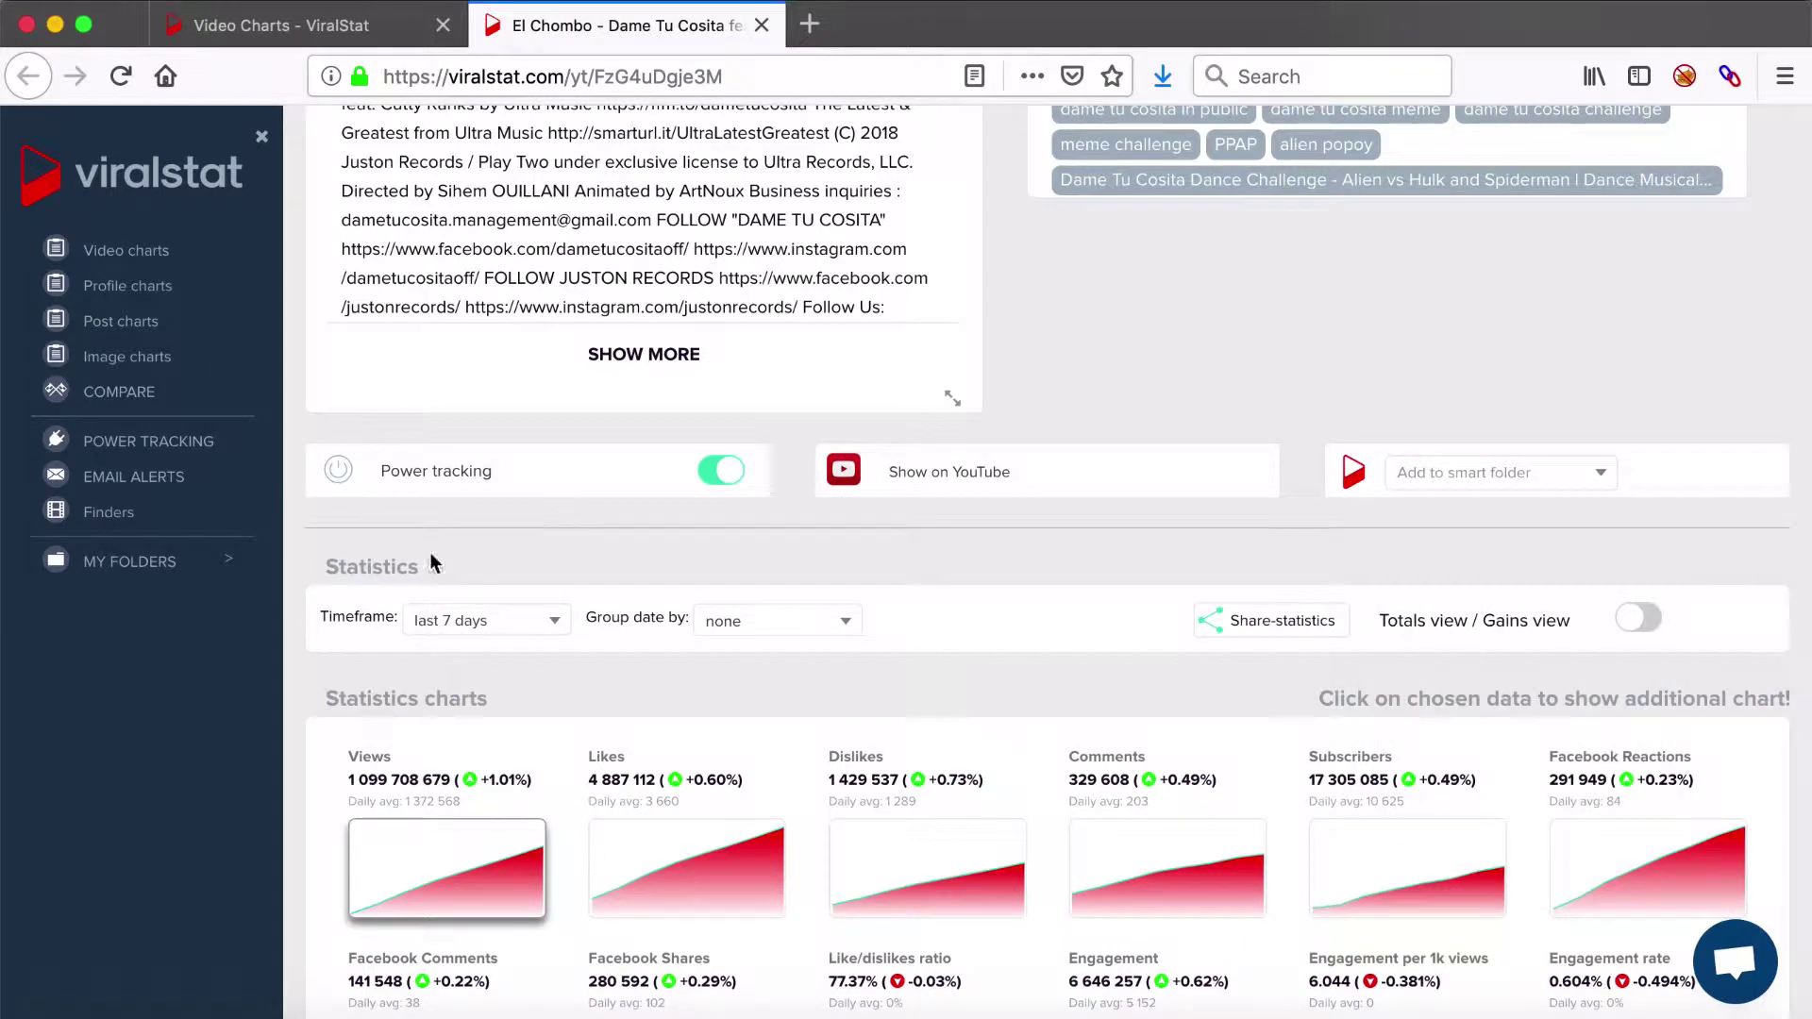
# - Set the statistics timeframe to last month, with date grouping left at none
pyautogui.scroll(-5, 431, 563)
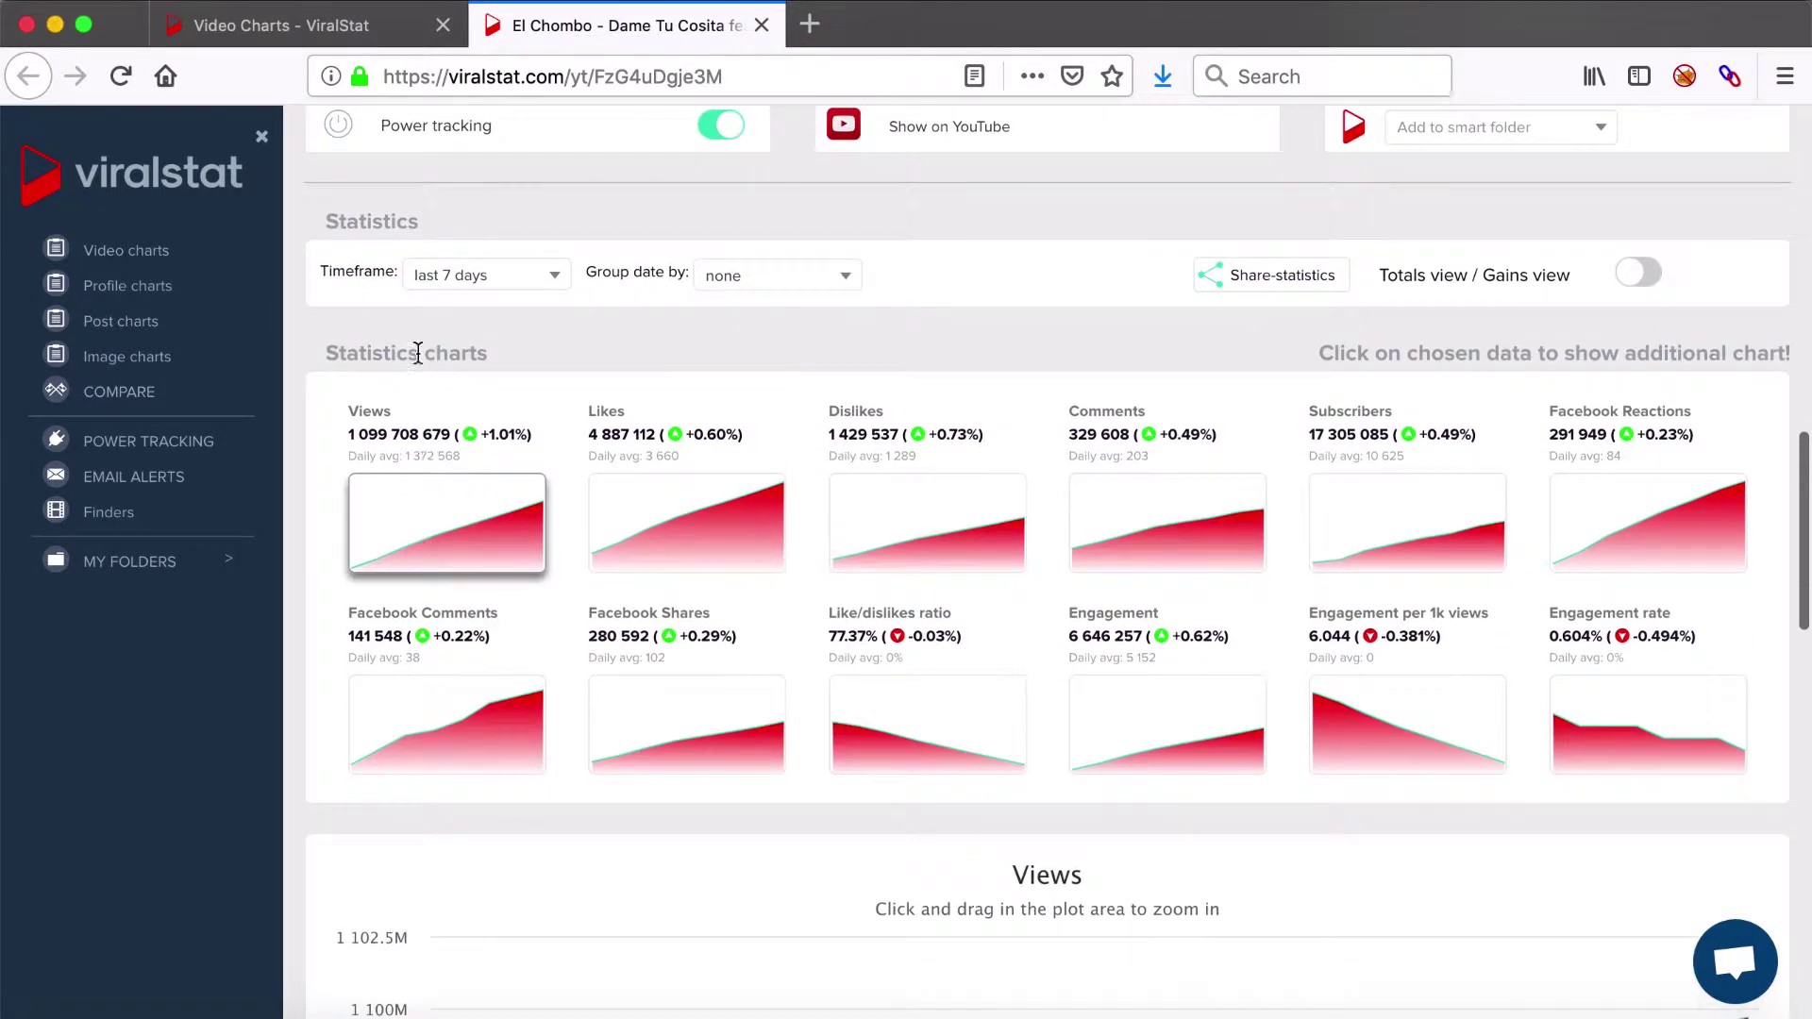
pyautogui.click(486, 276)
pyautogui.scroll(-2, 494, 405)
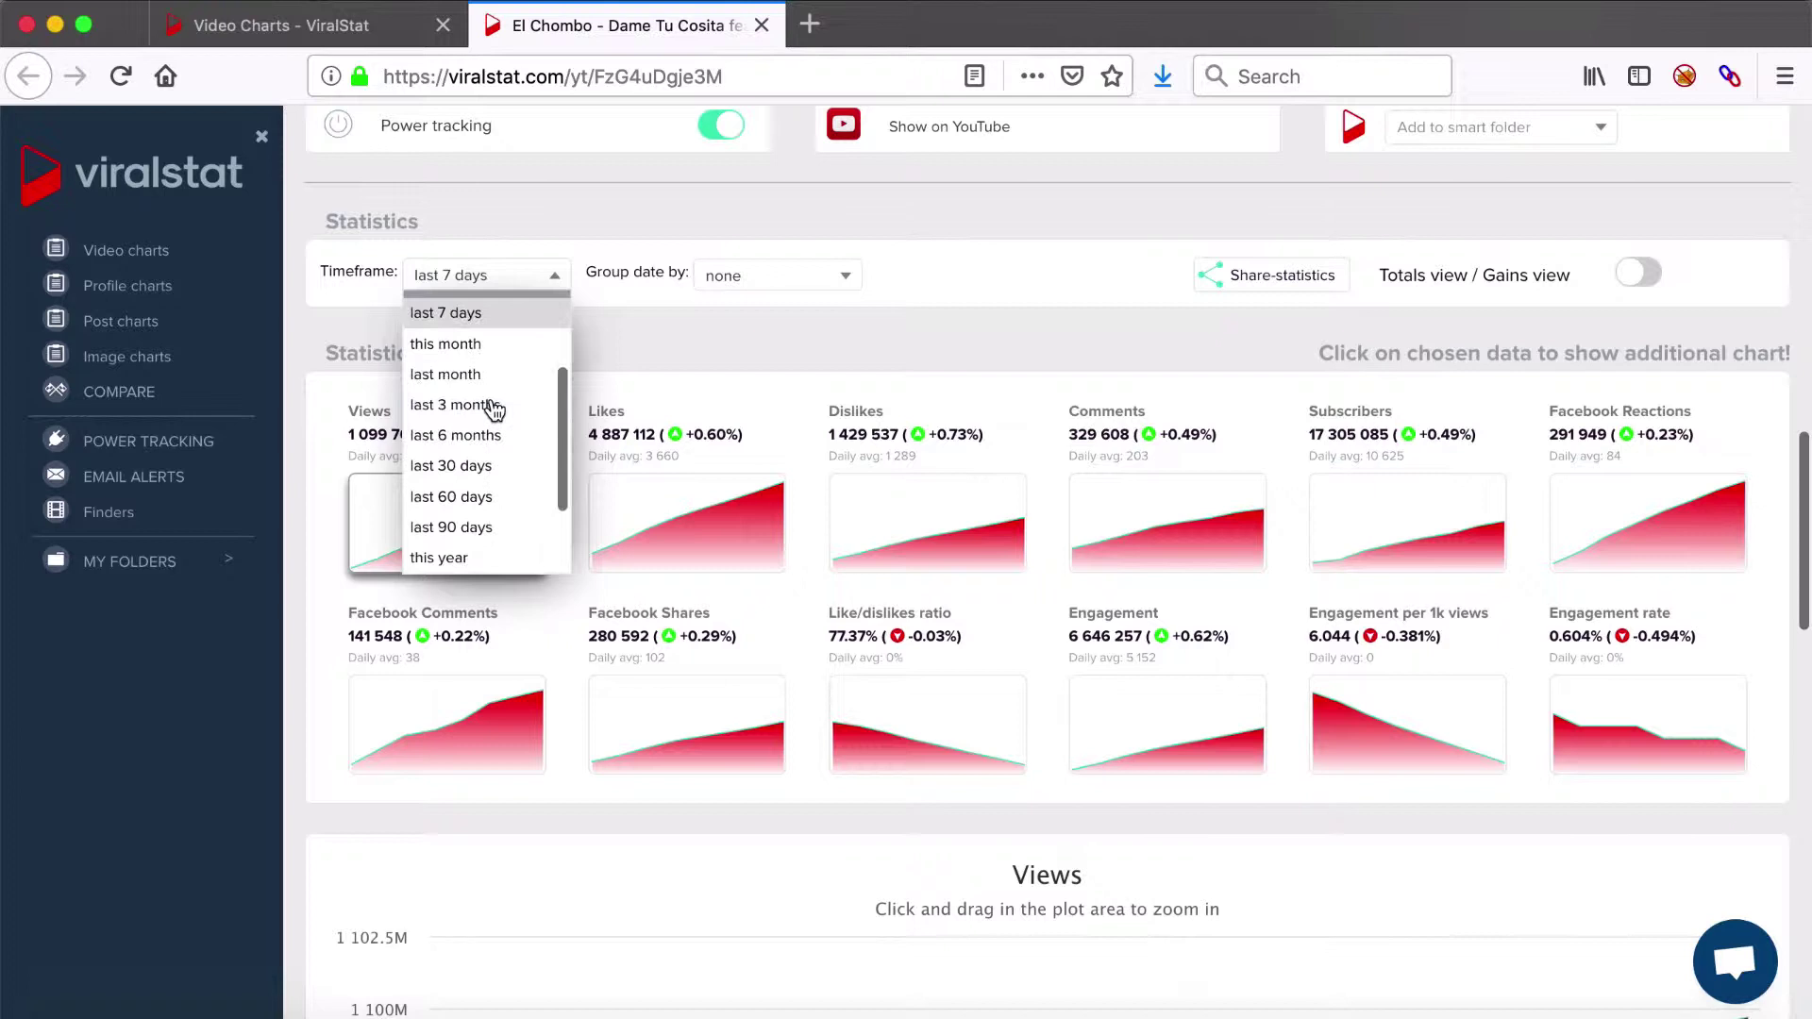
pyautogui.scroll(-2, 494, 406)
pyautogui.scroll(5, 491, 410)
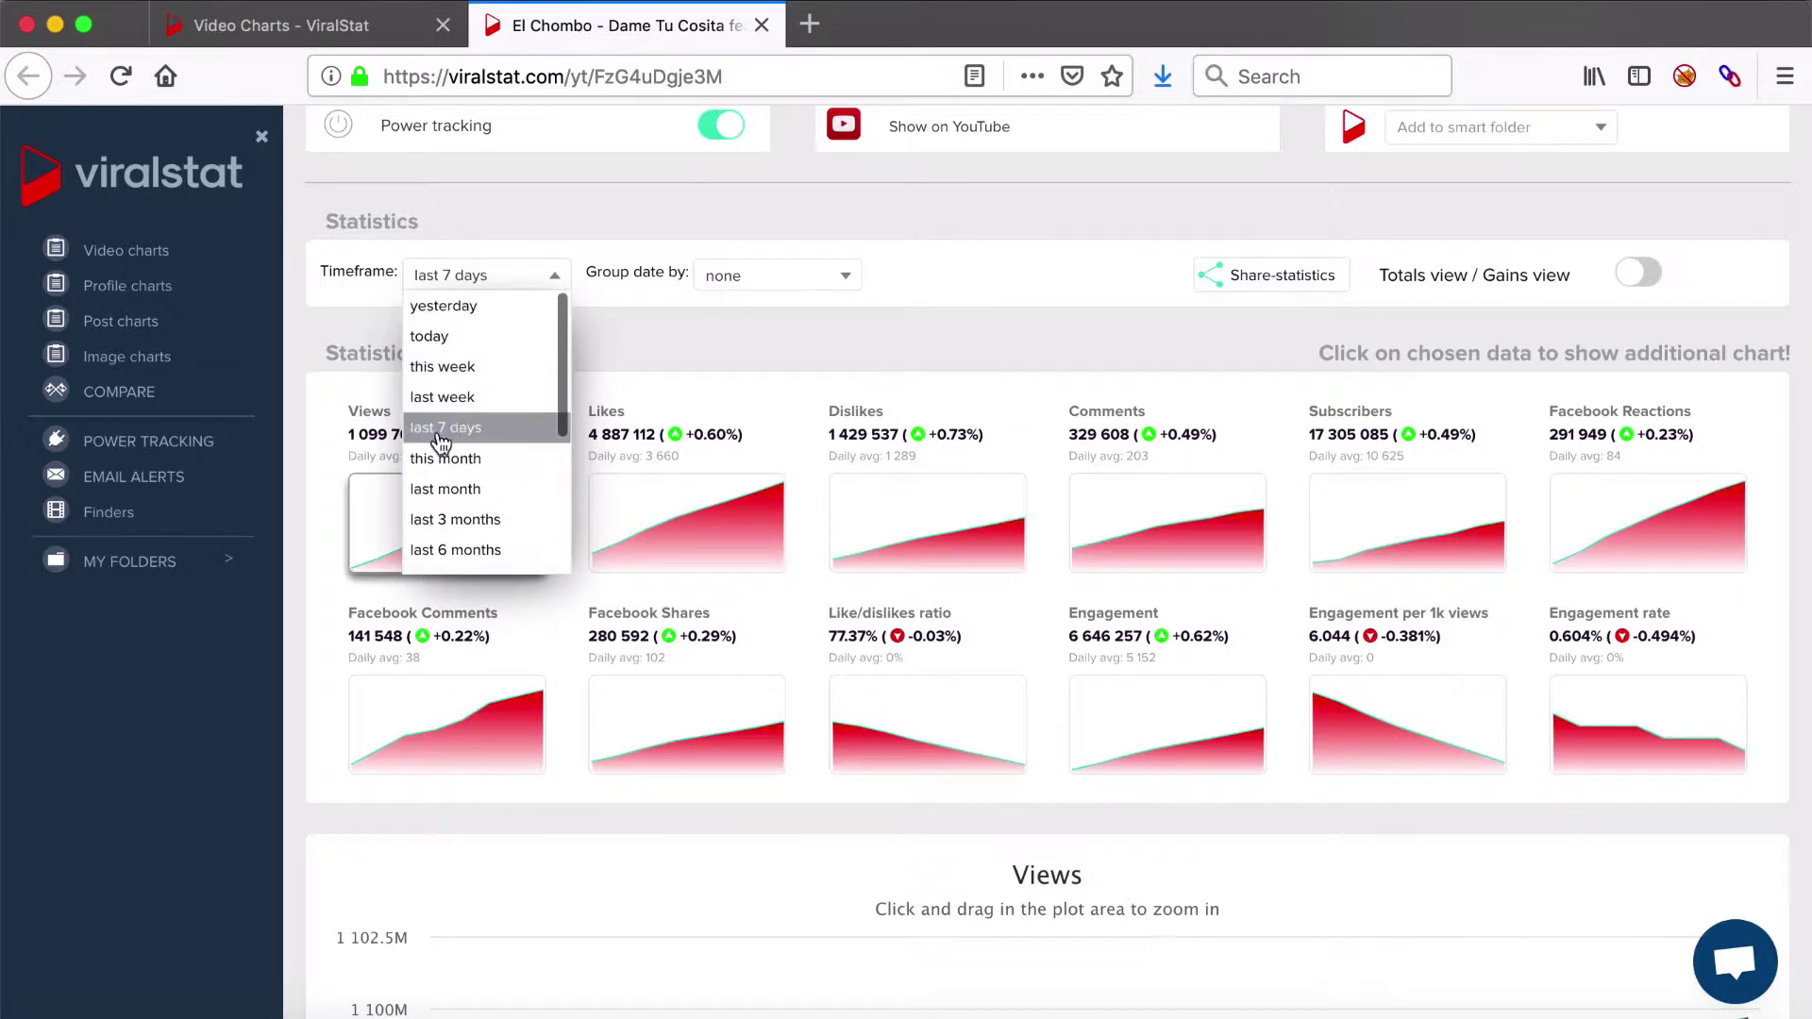
pyautogui.click(448, 489)
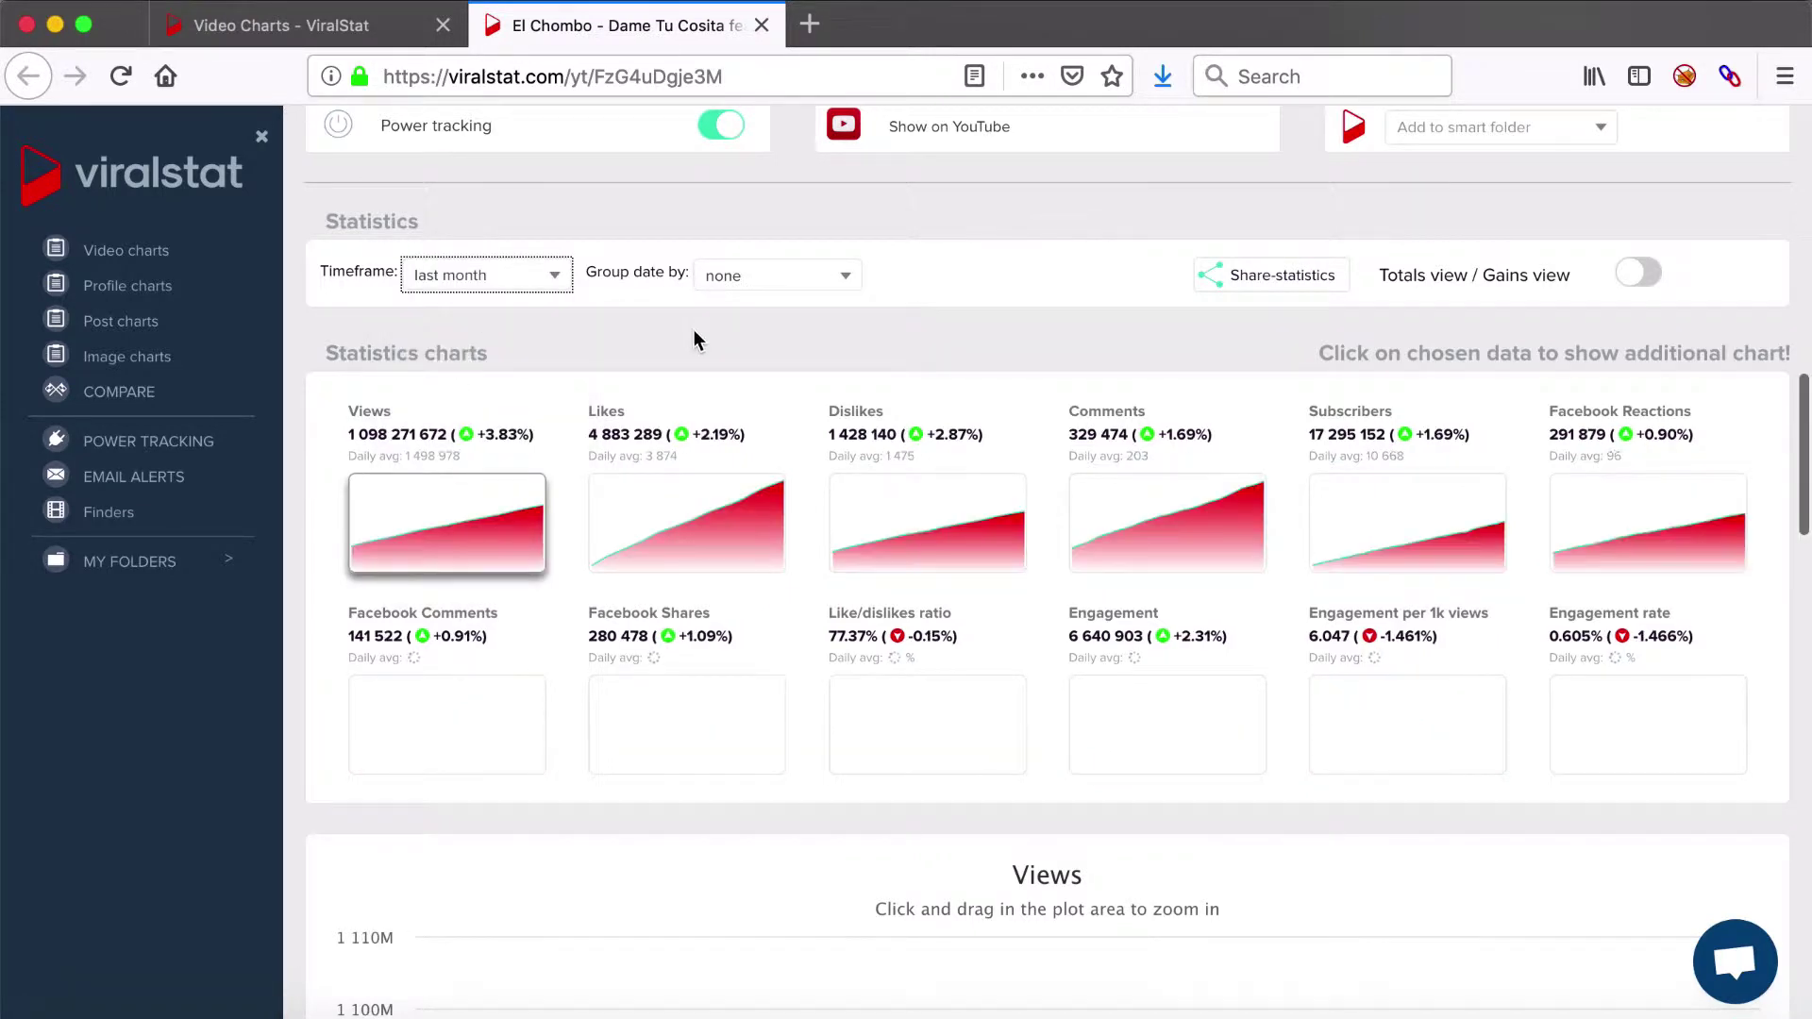
pyautogui.click(769, 278)
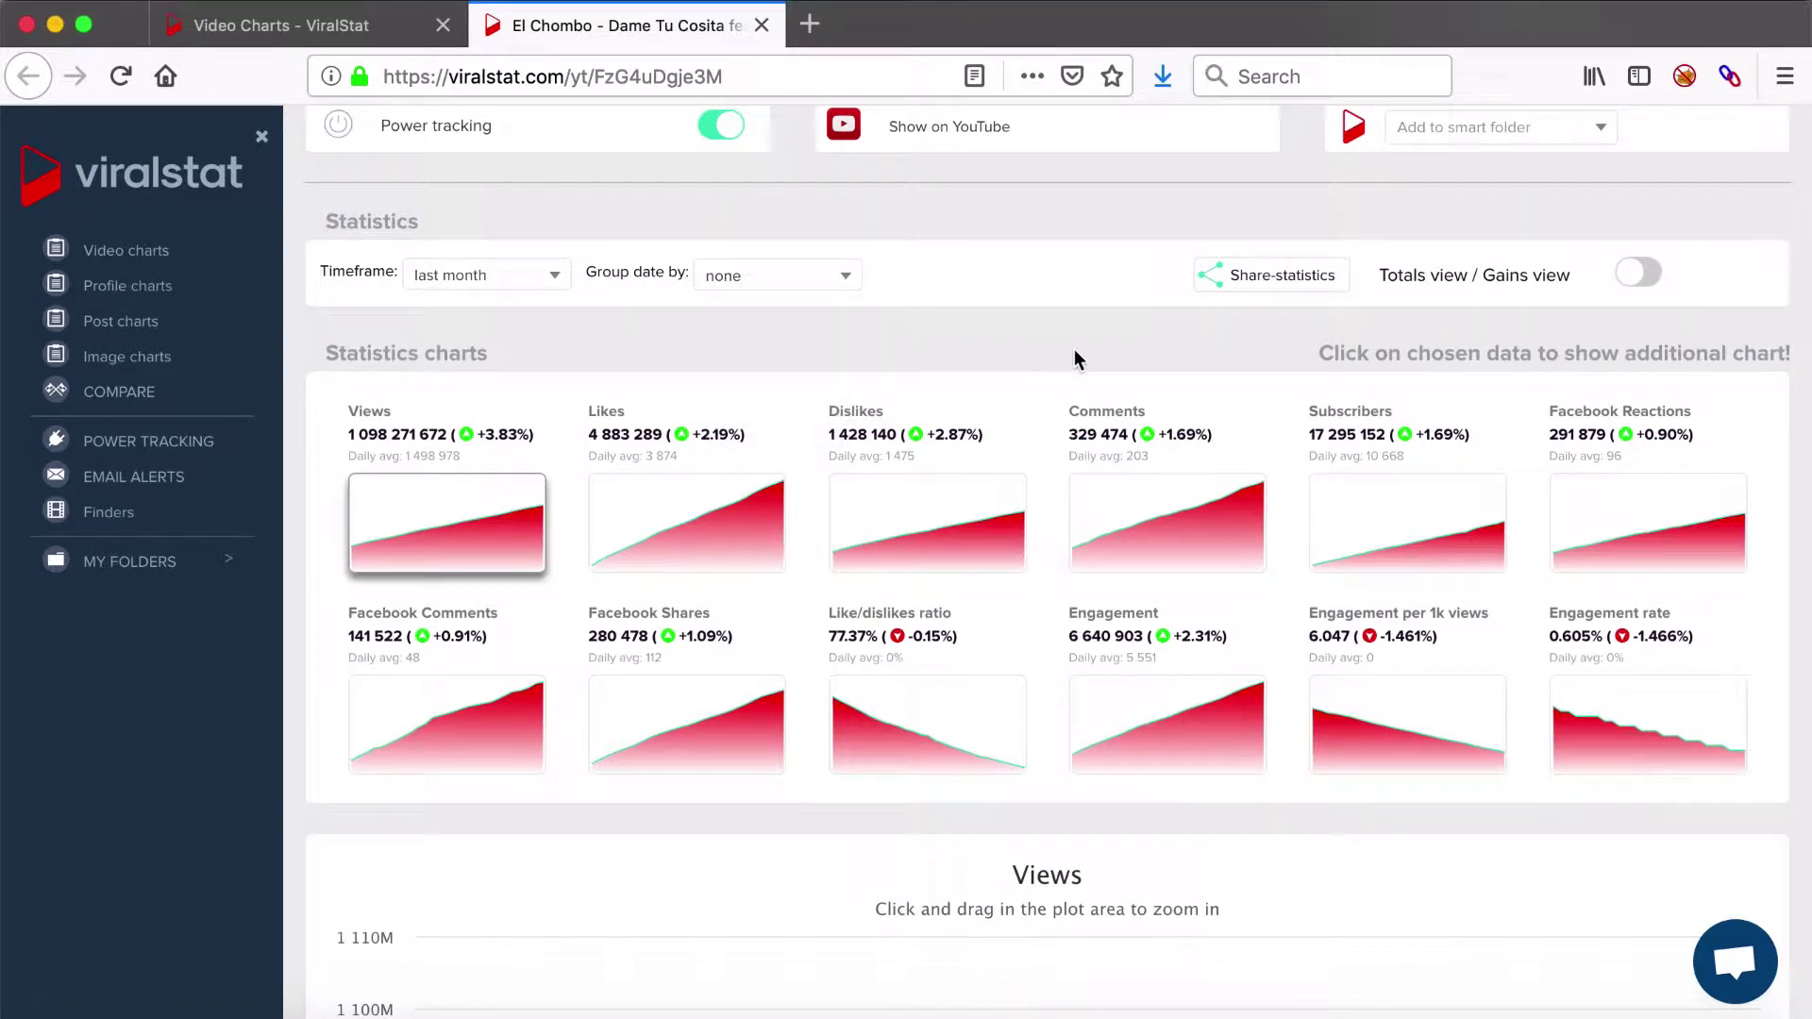
# - Copy the short statistics share link and close the share window
pyautogui.click(1284, 283)
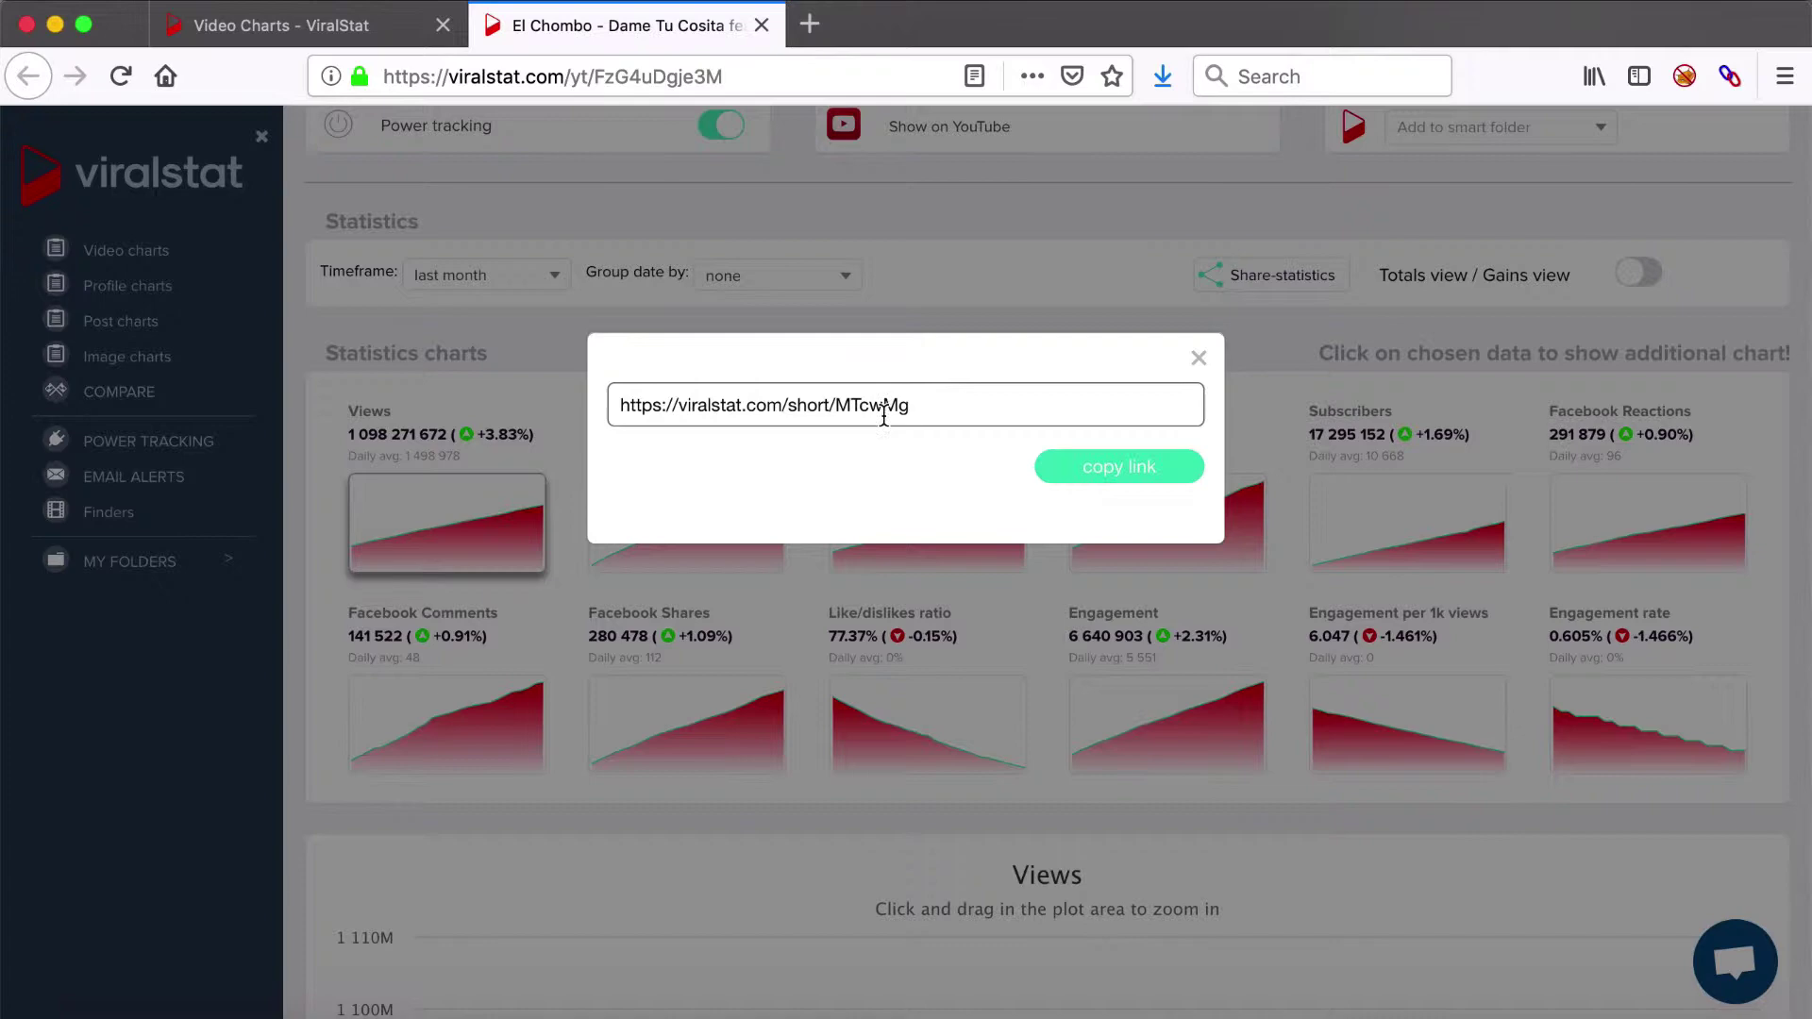
pyautogui.click(1074, 468)
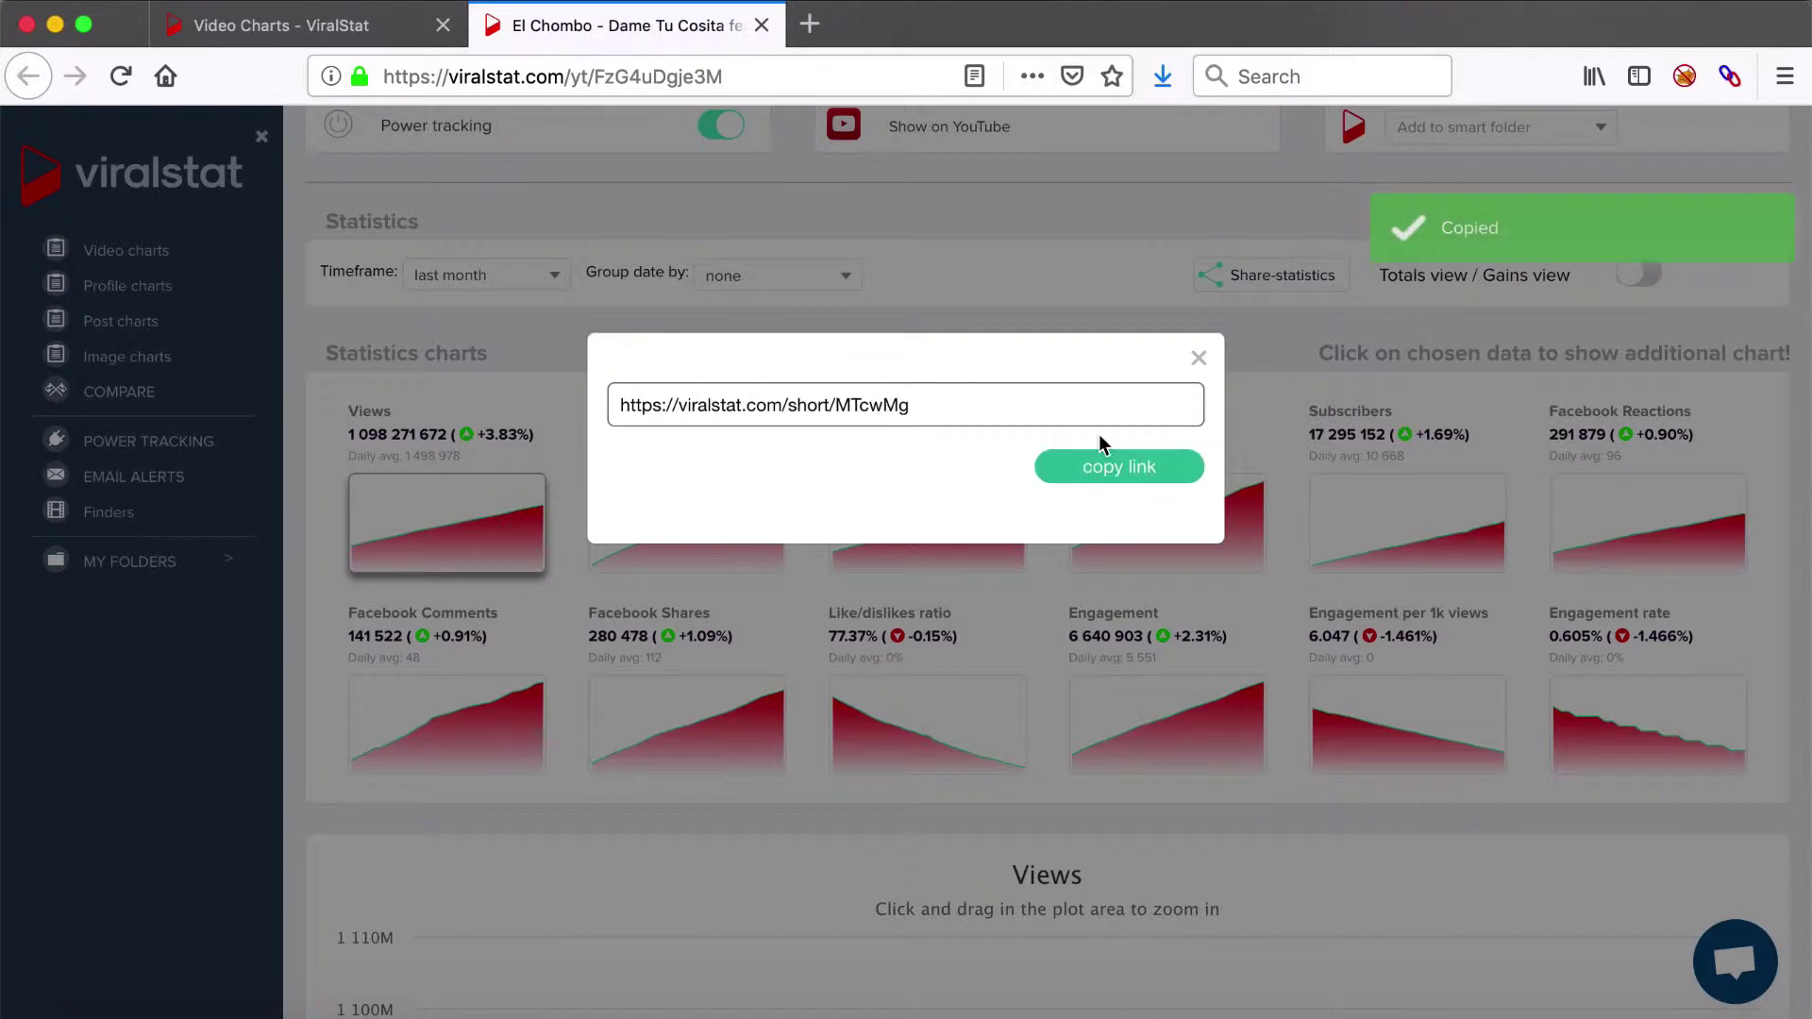
pyautogui.click(1095, 315)
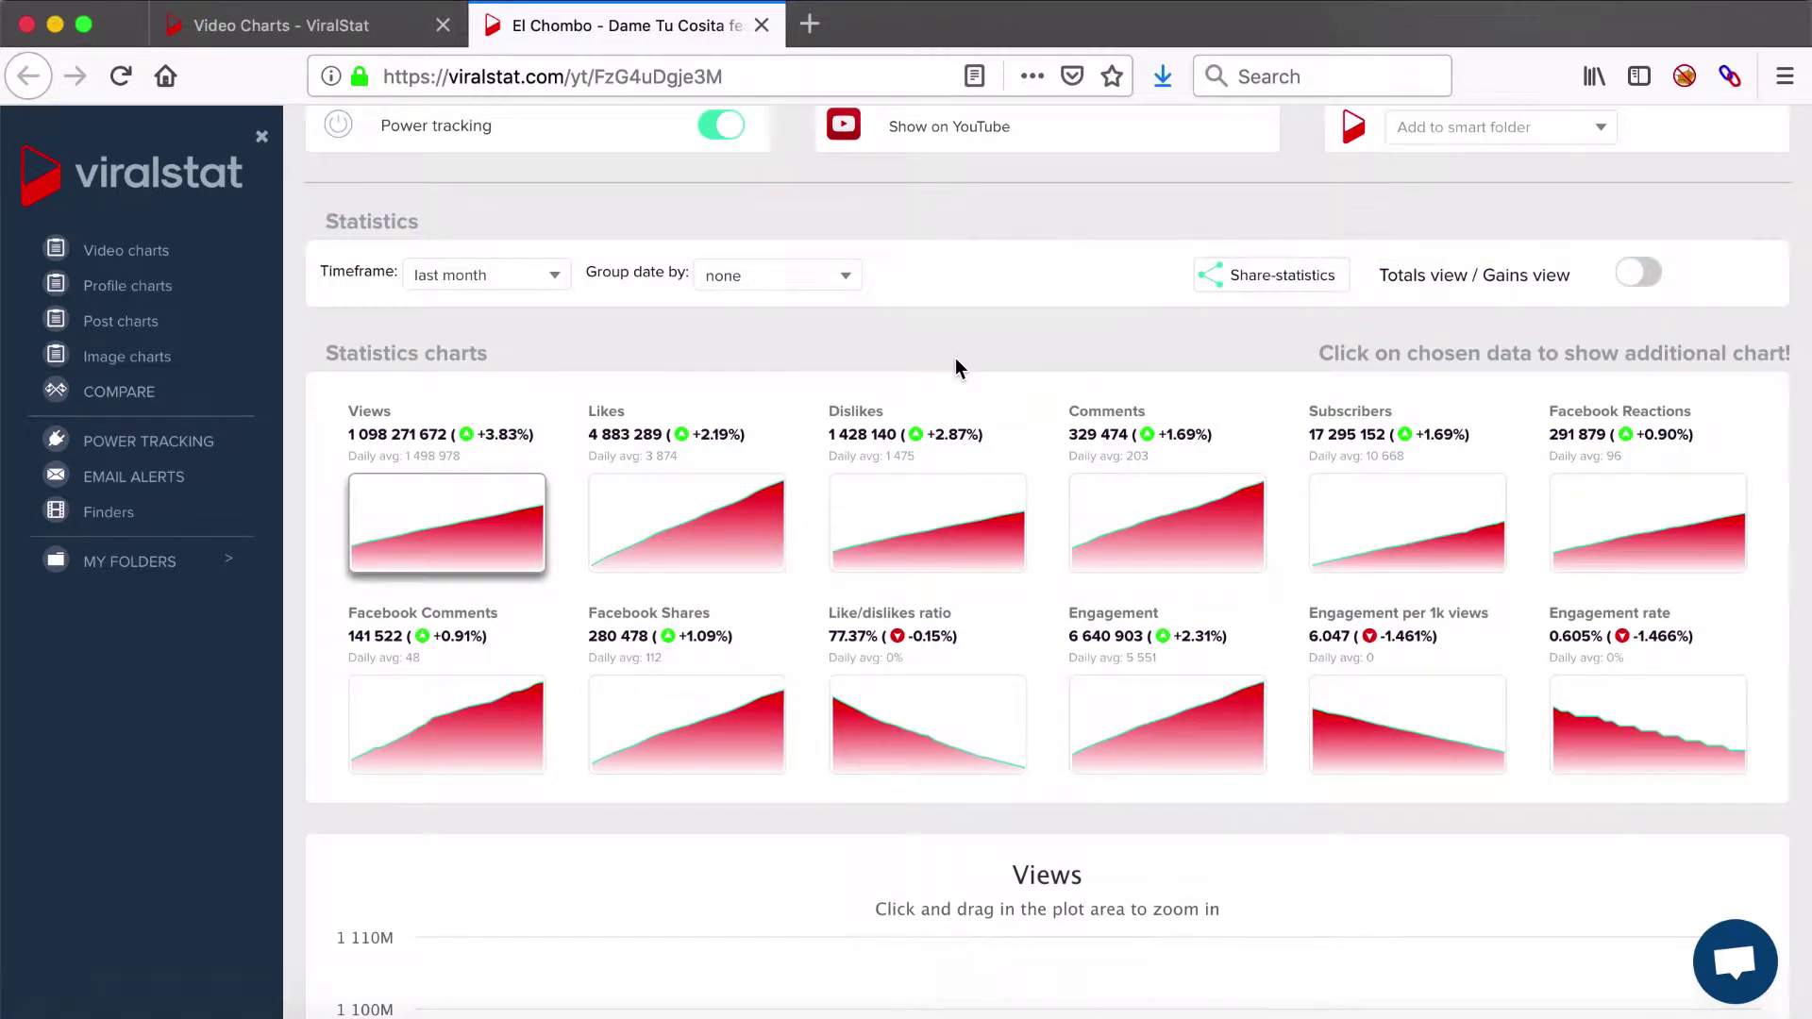
# - Check the page's full web address and the 'Share on' dropdown at the top of the page
pyautogui.scroll(15, 955, 358)
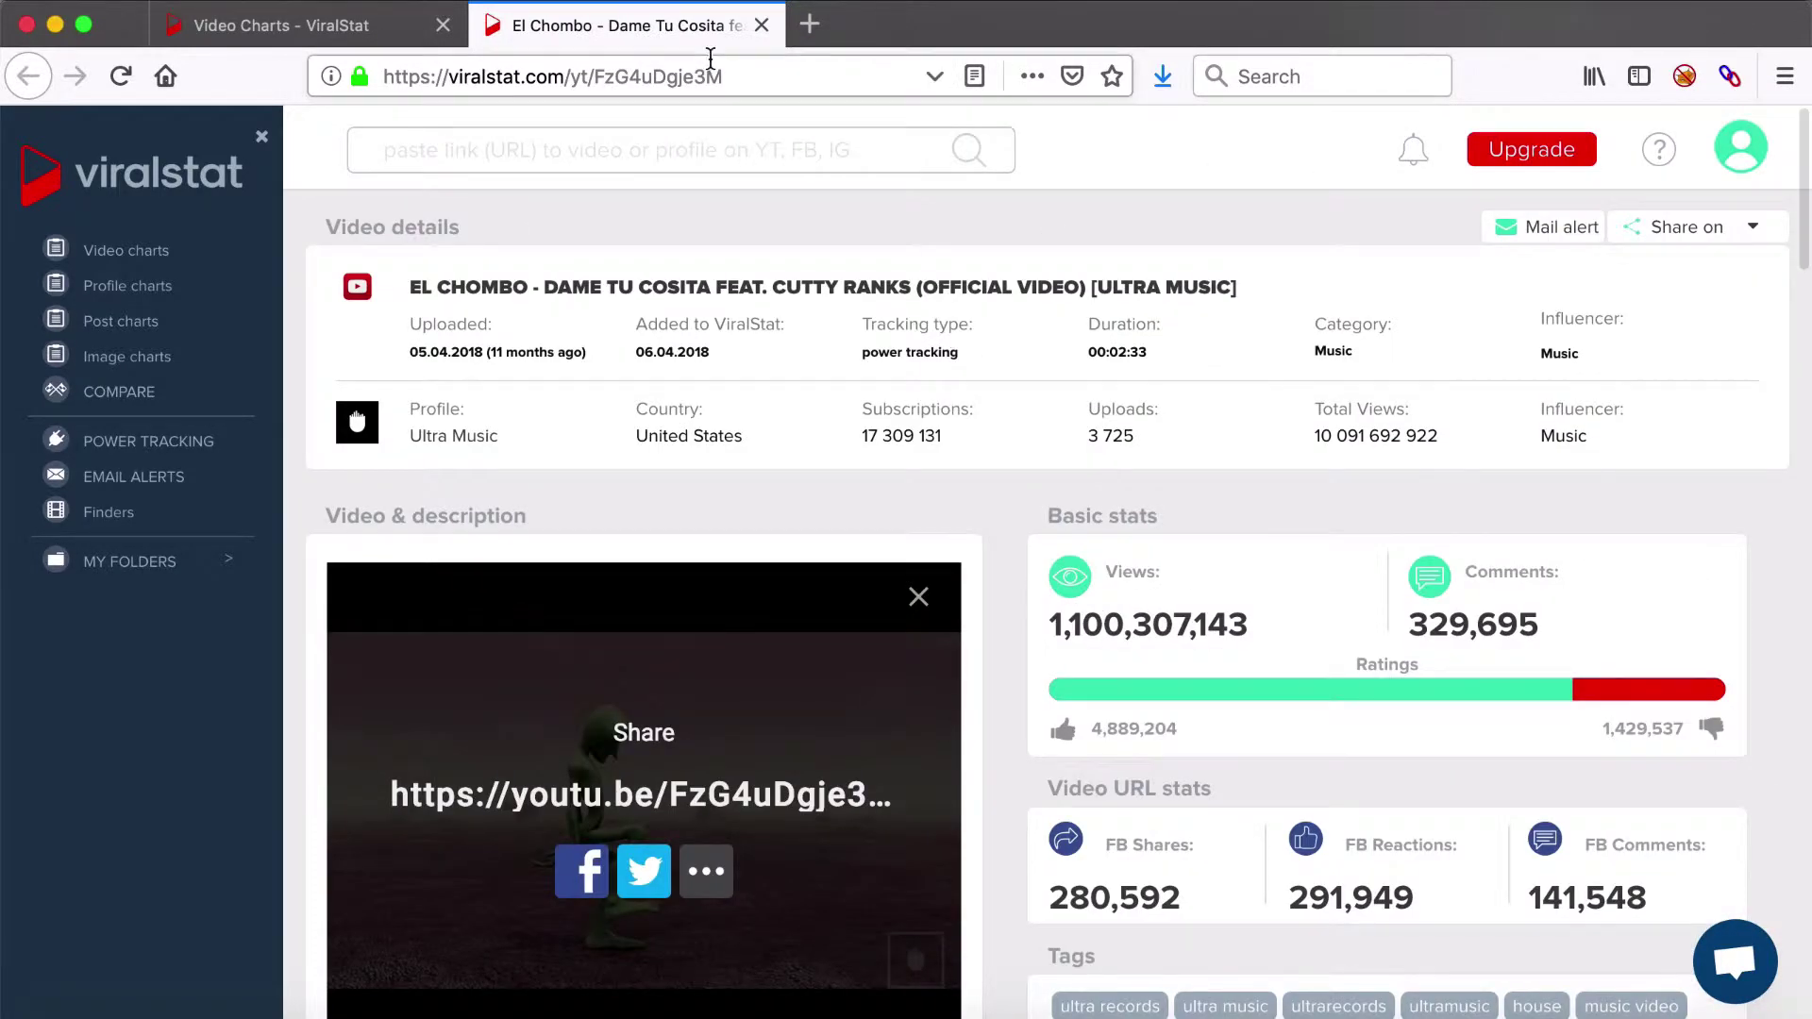
pyautogui.click(710, 59)
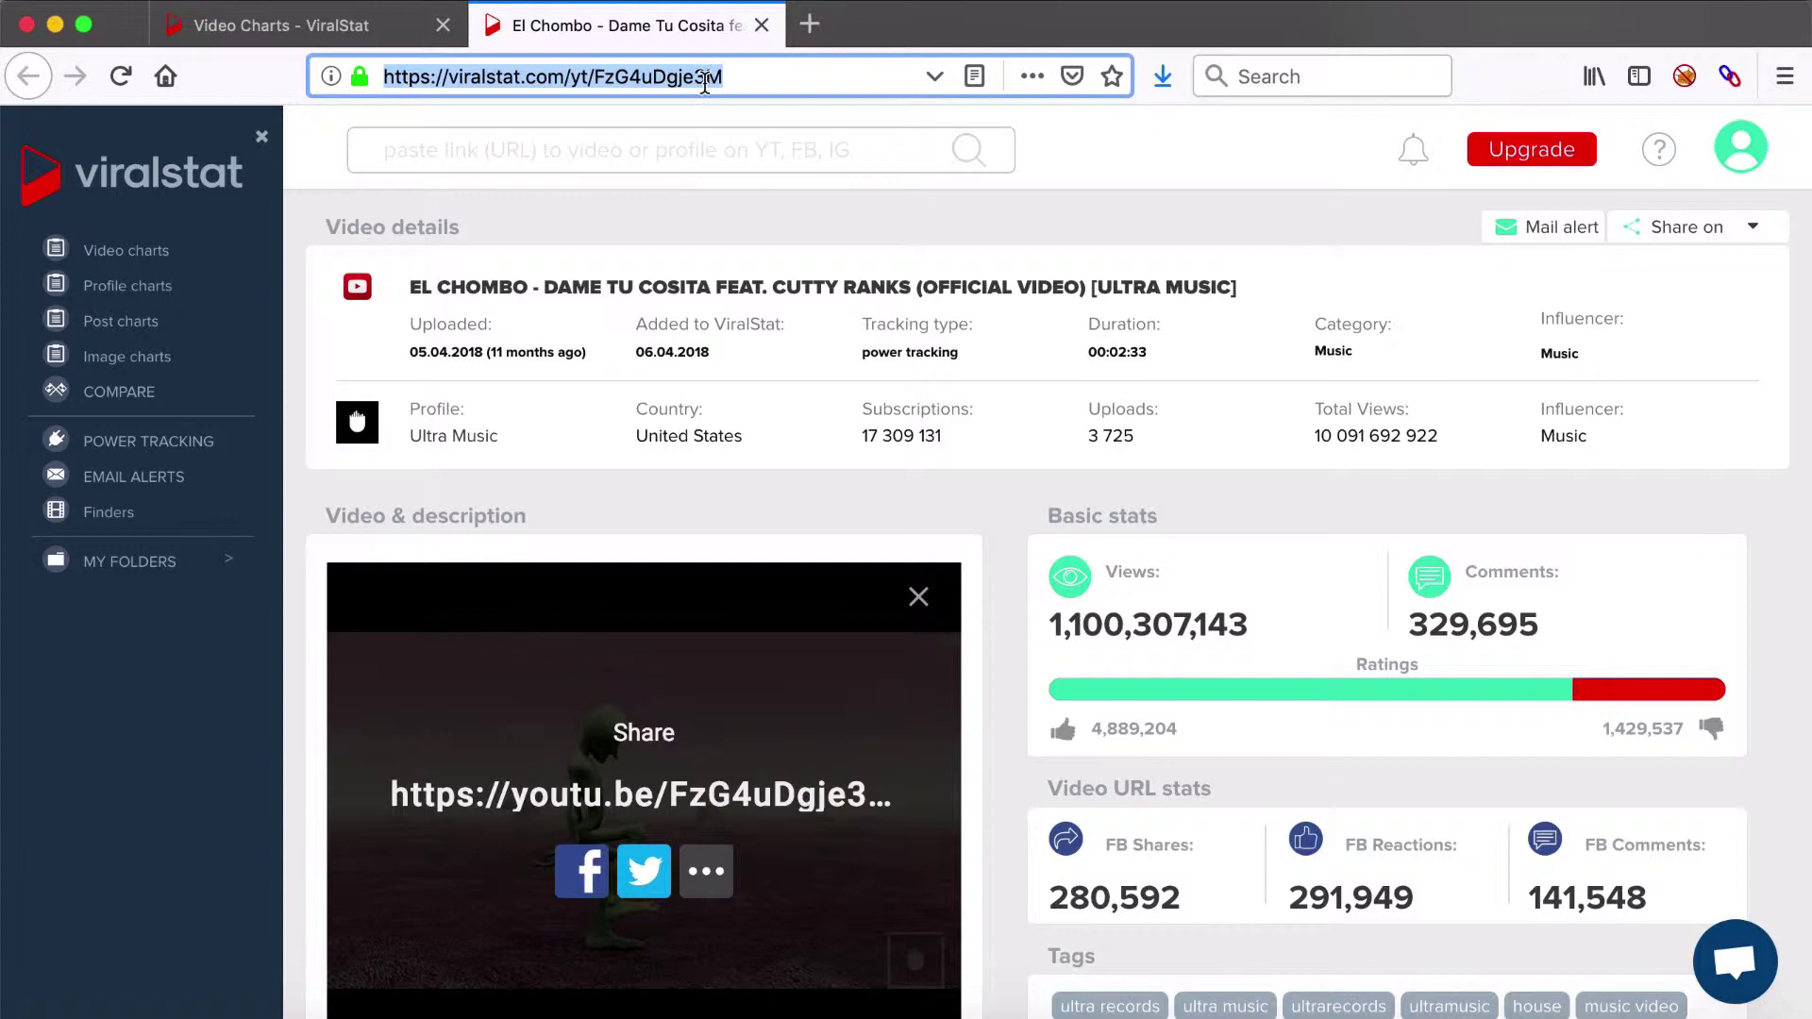
pyautogui.click(1195, 230)
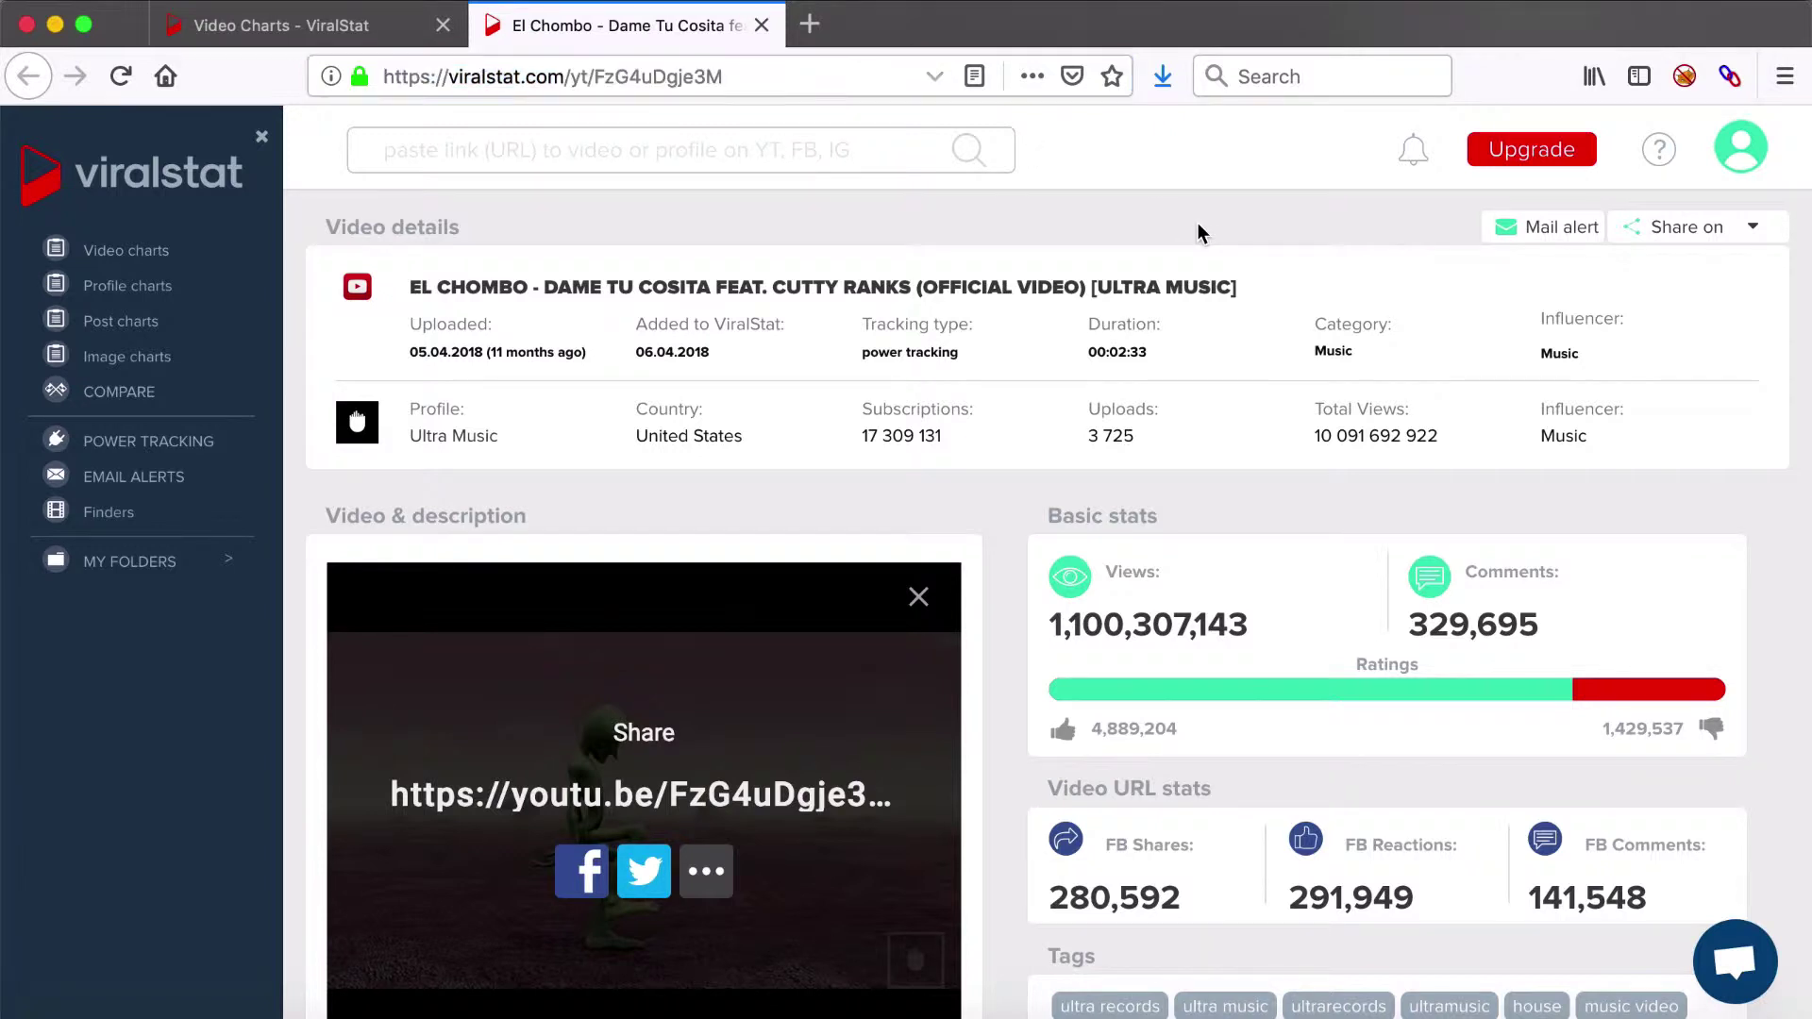
pyautogui.moveTo(1675, 227)
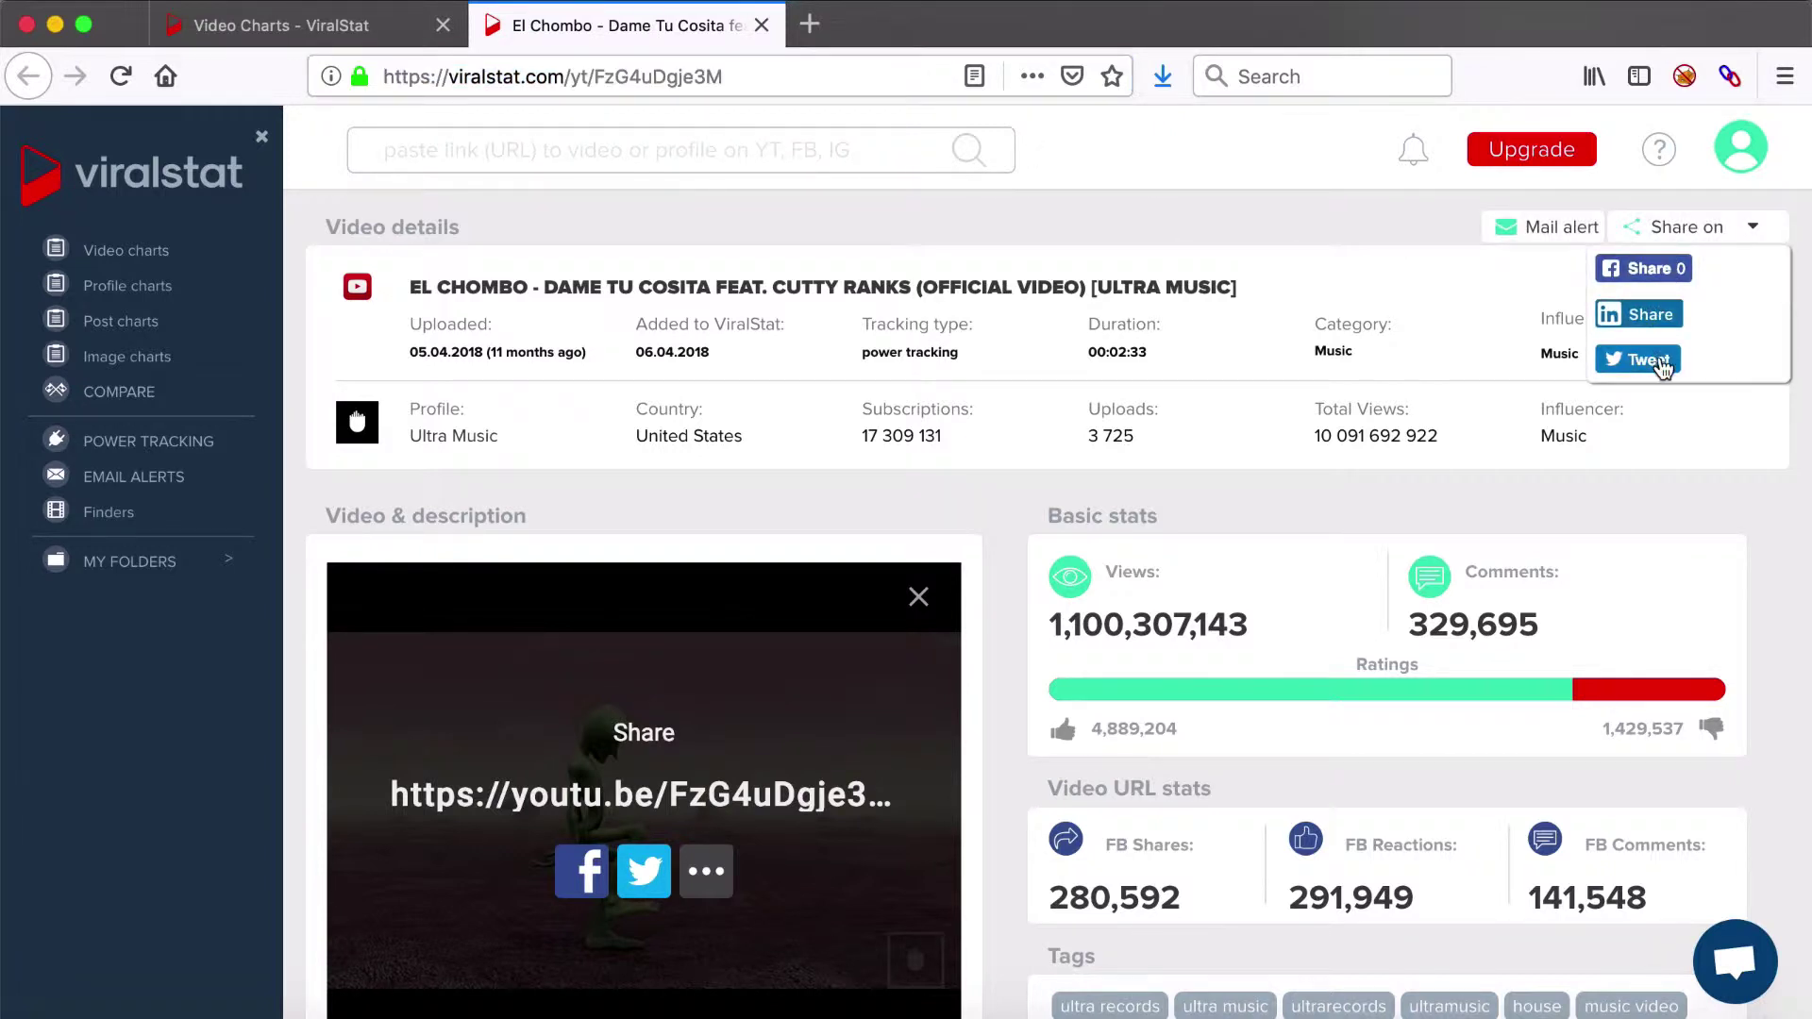
pyautogui.scroll(-1, 1317, 487)
pyautogui.scroll(-10, 1317, 487)
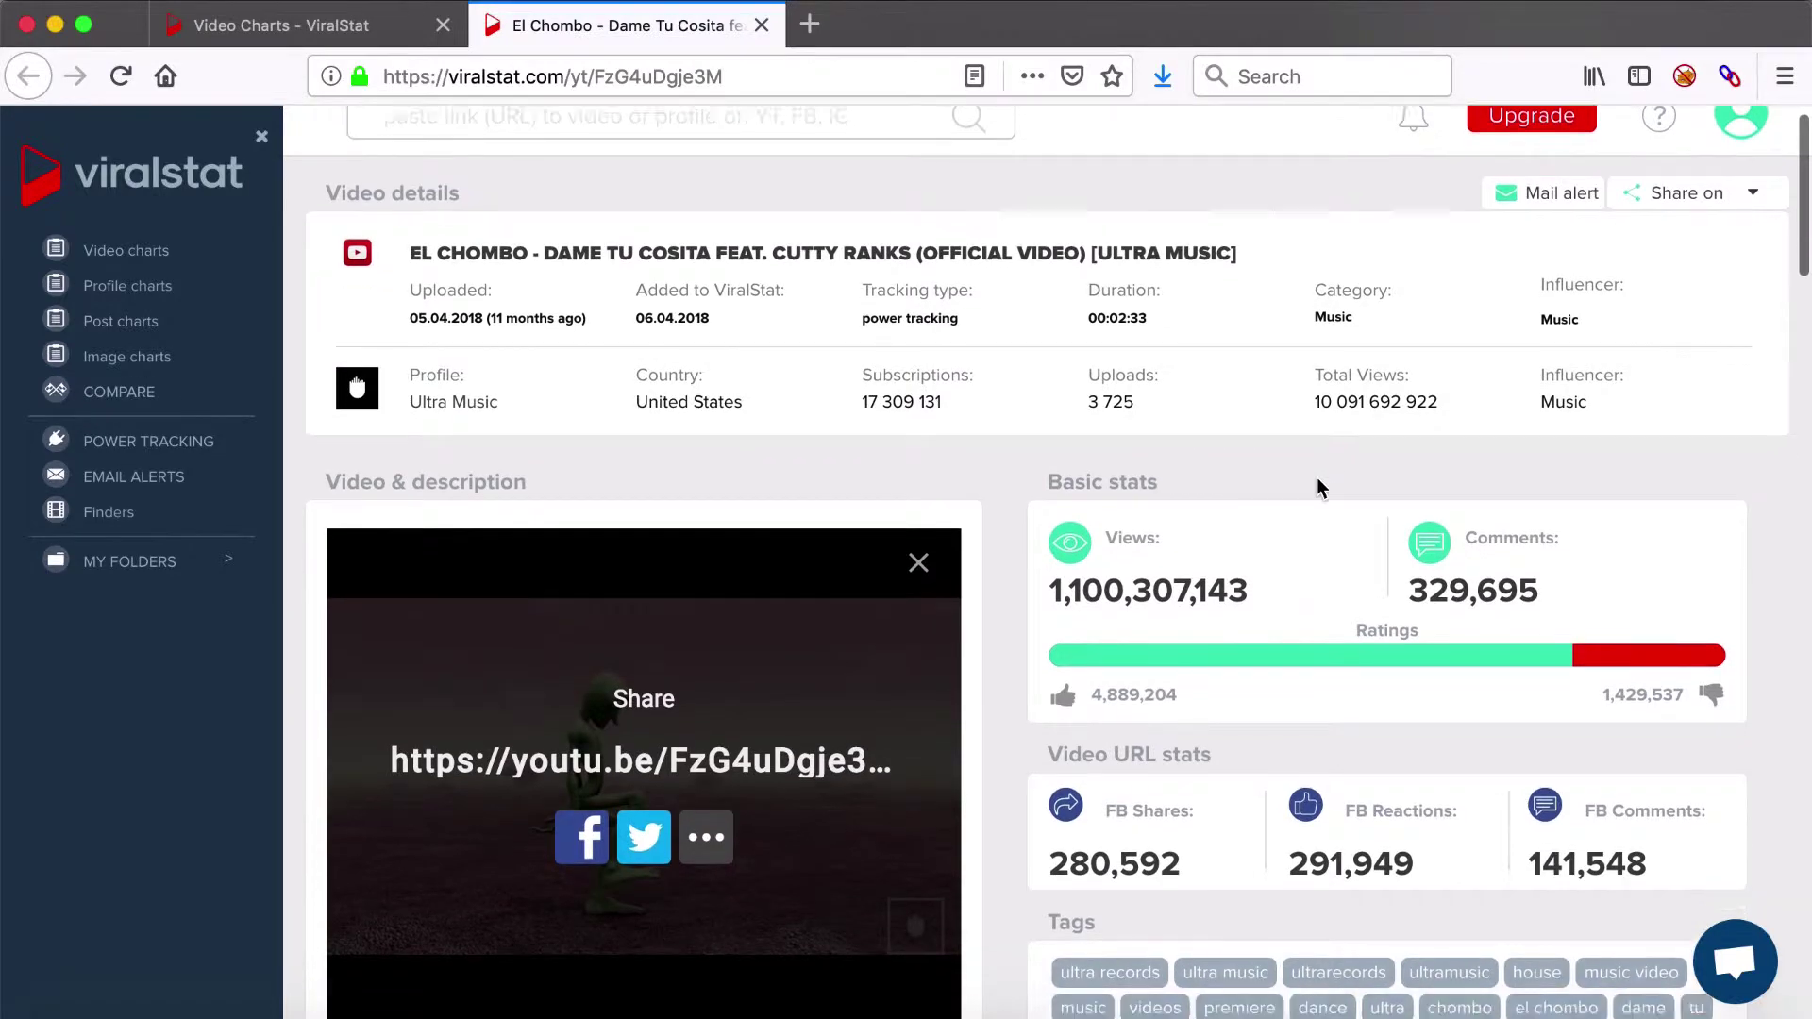
pyautogui.scroll(-5, 1317, 479)
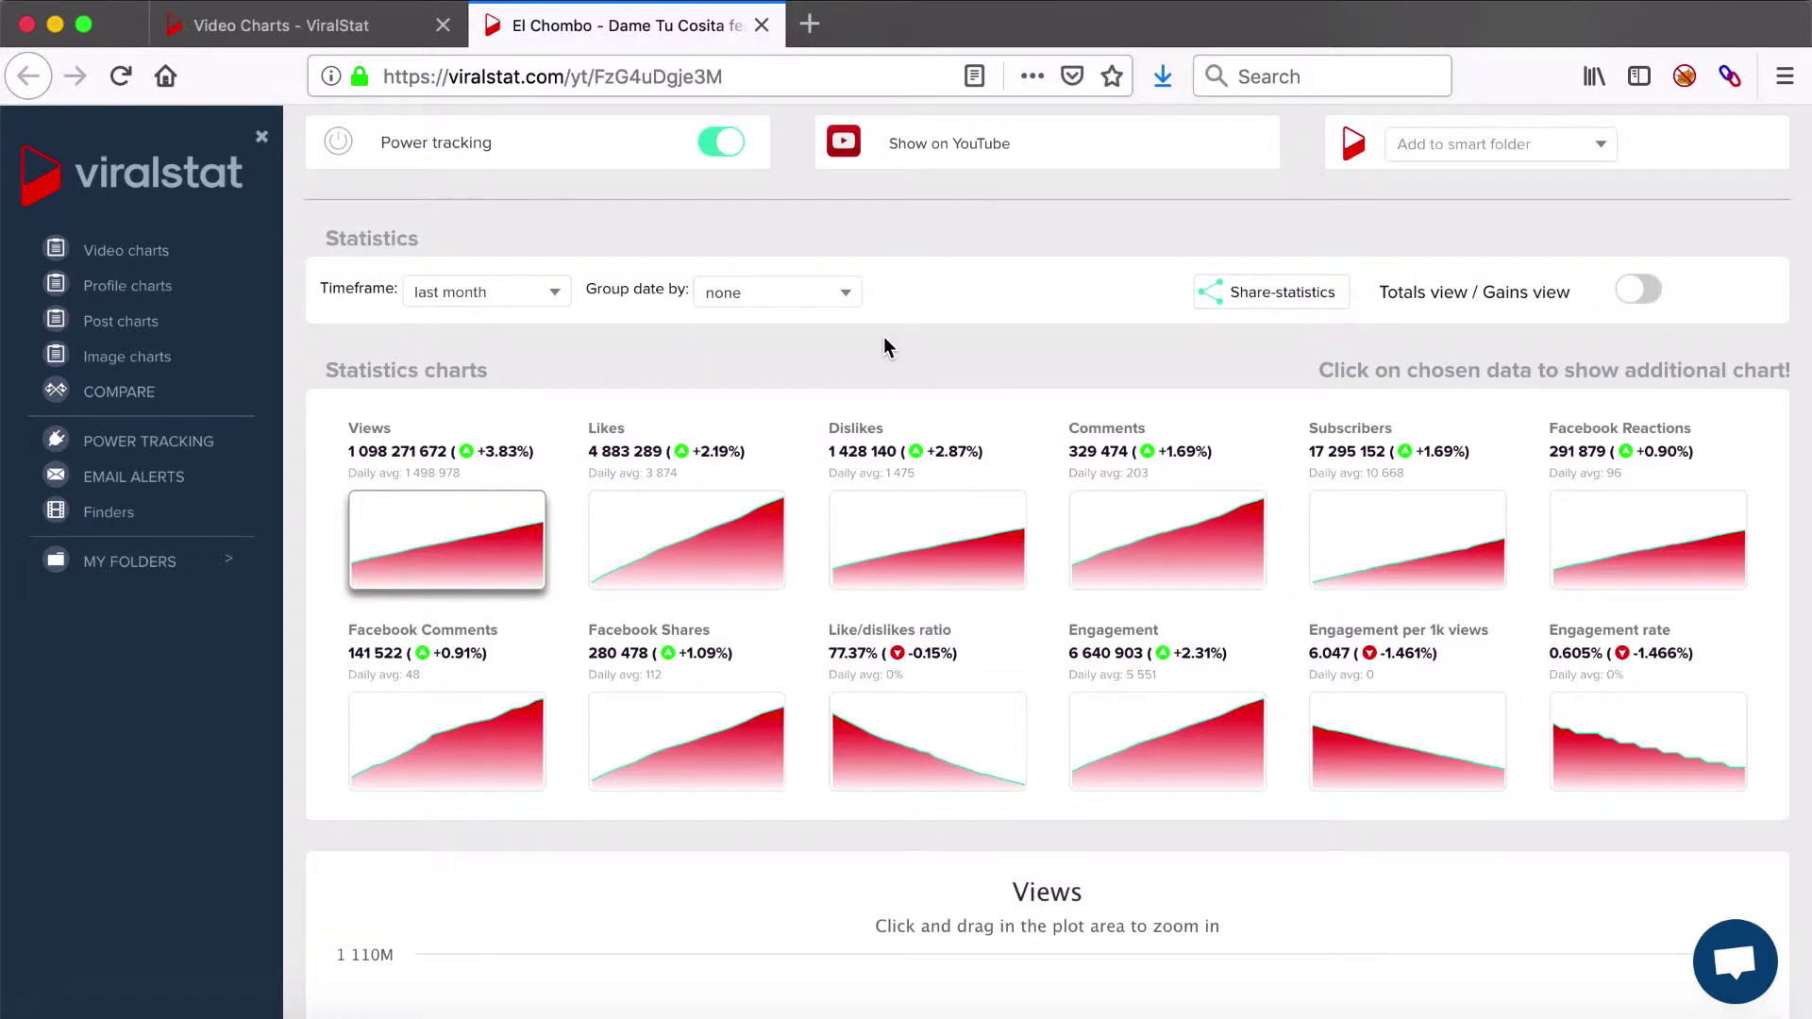
pyautogui.scroll(-3, 884, 339)
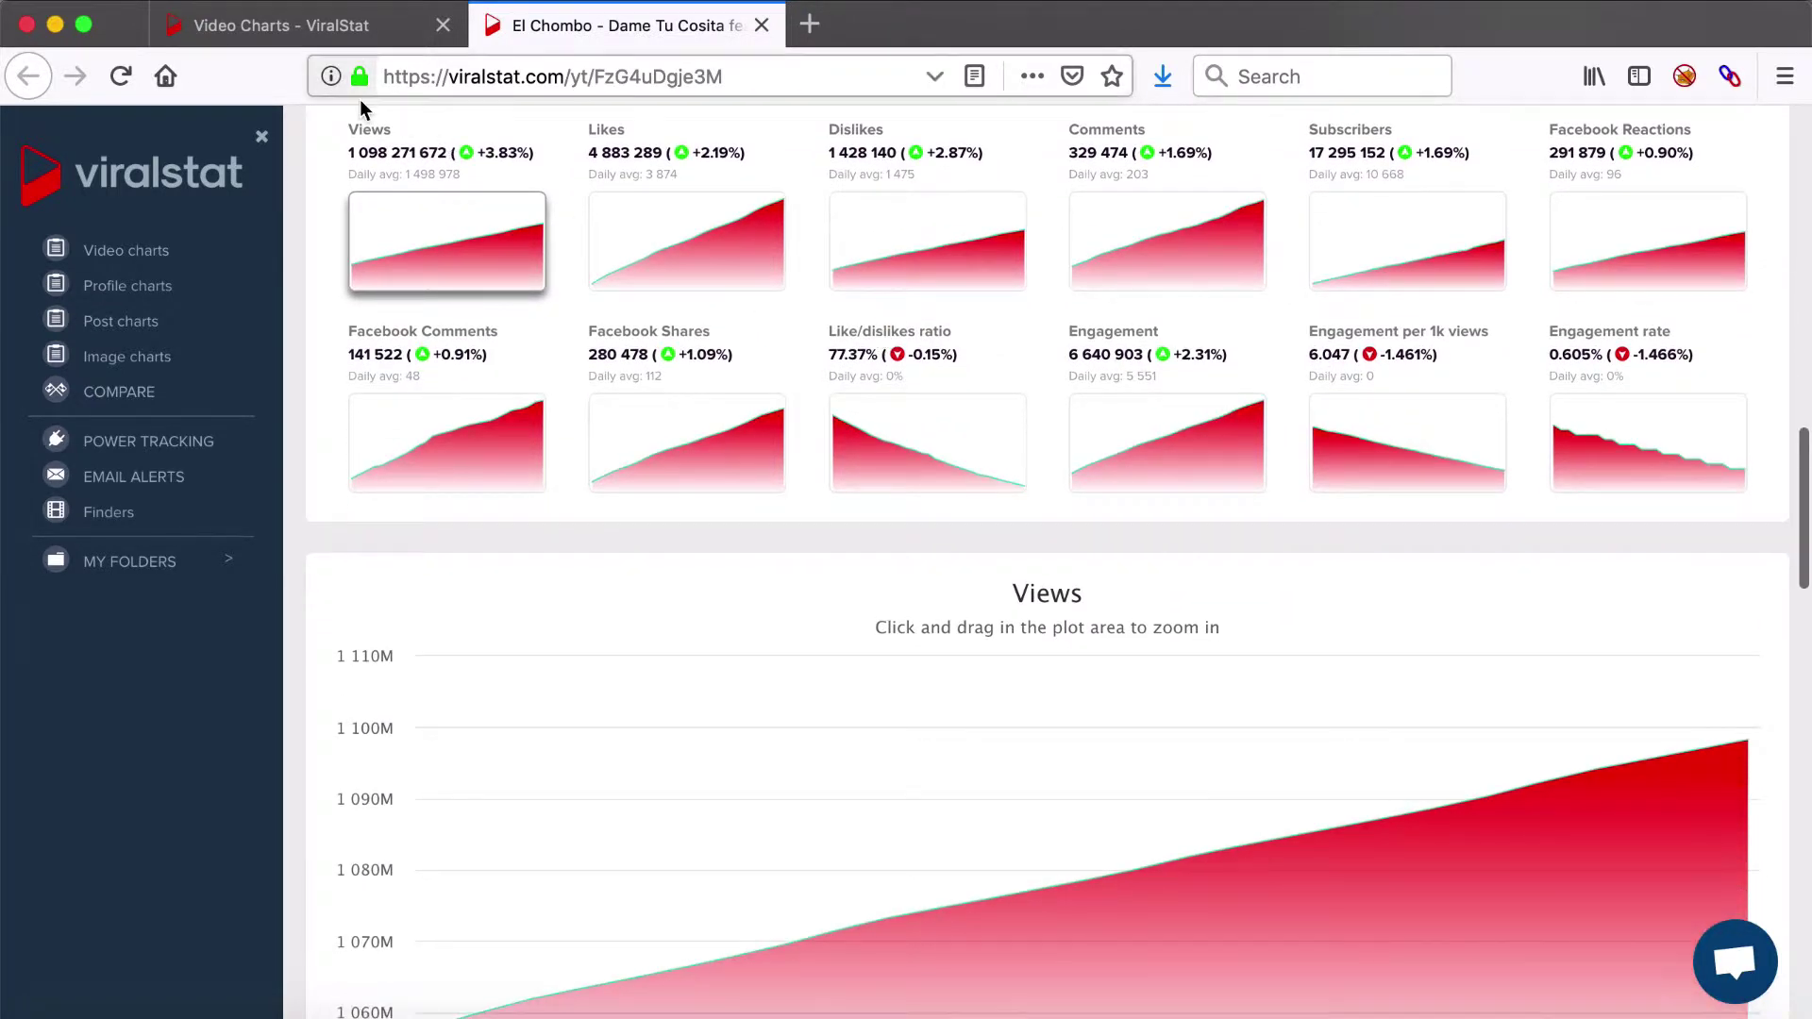
pyautogui.click(696, 236)
pyautogui.click(1237, 255)
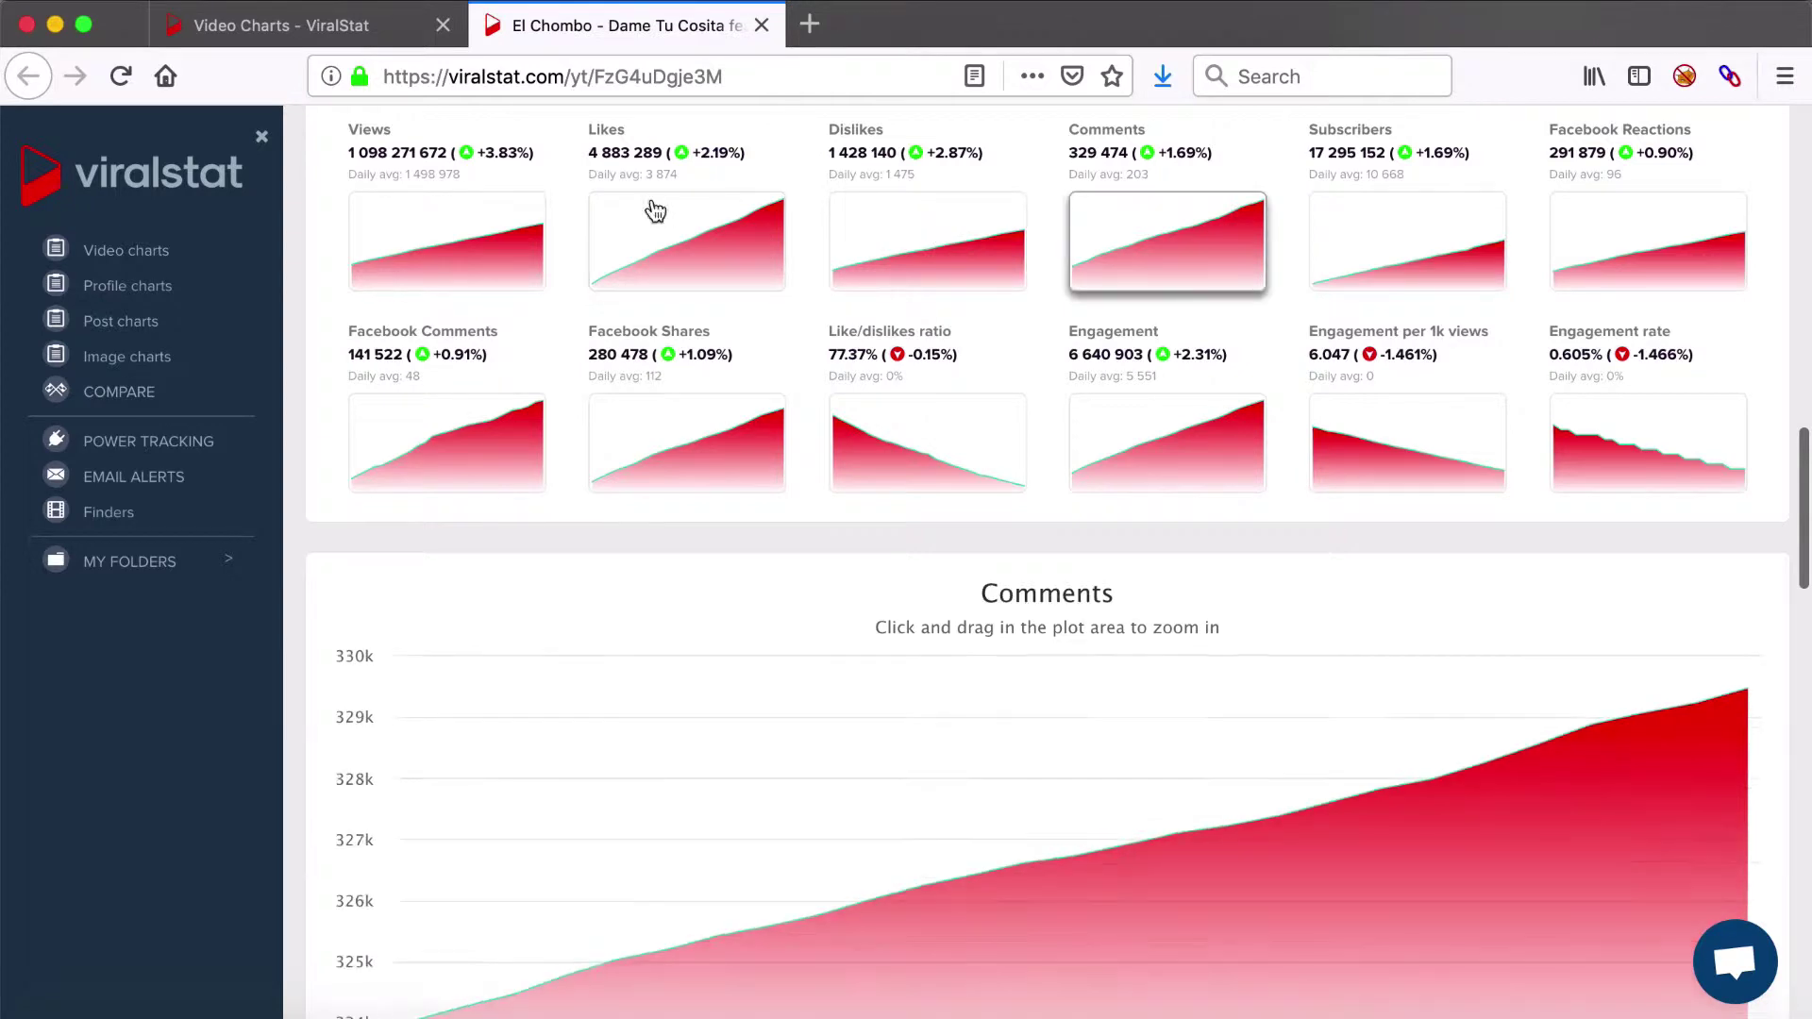
pyautogui.click(490, 247)
pyautogui.scroll(-3, 610, 556)
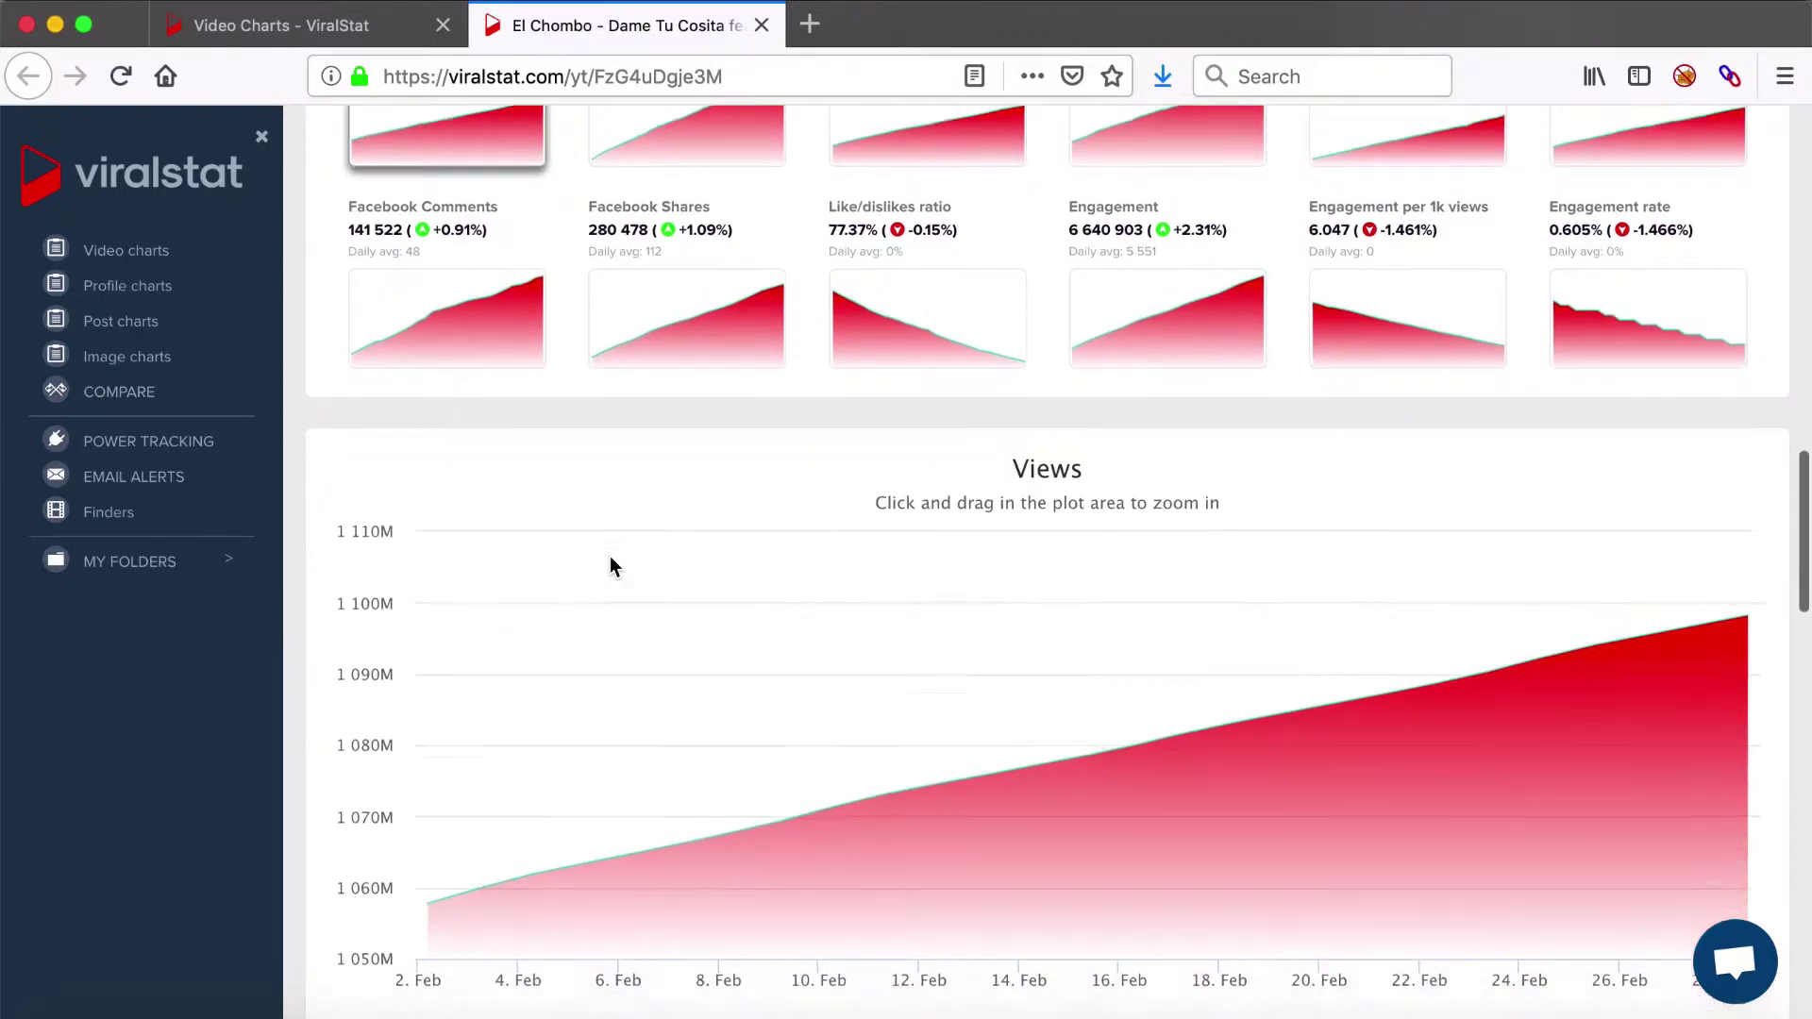
pyautogui.moveTo(643, 661); pyautogui.dragTo(896, 670)
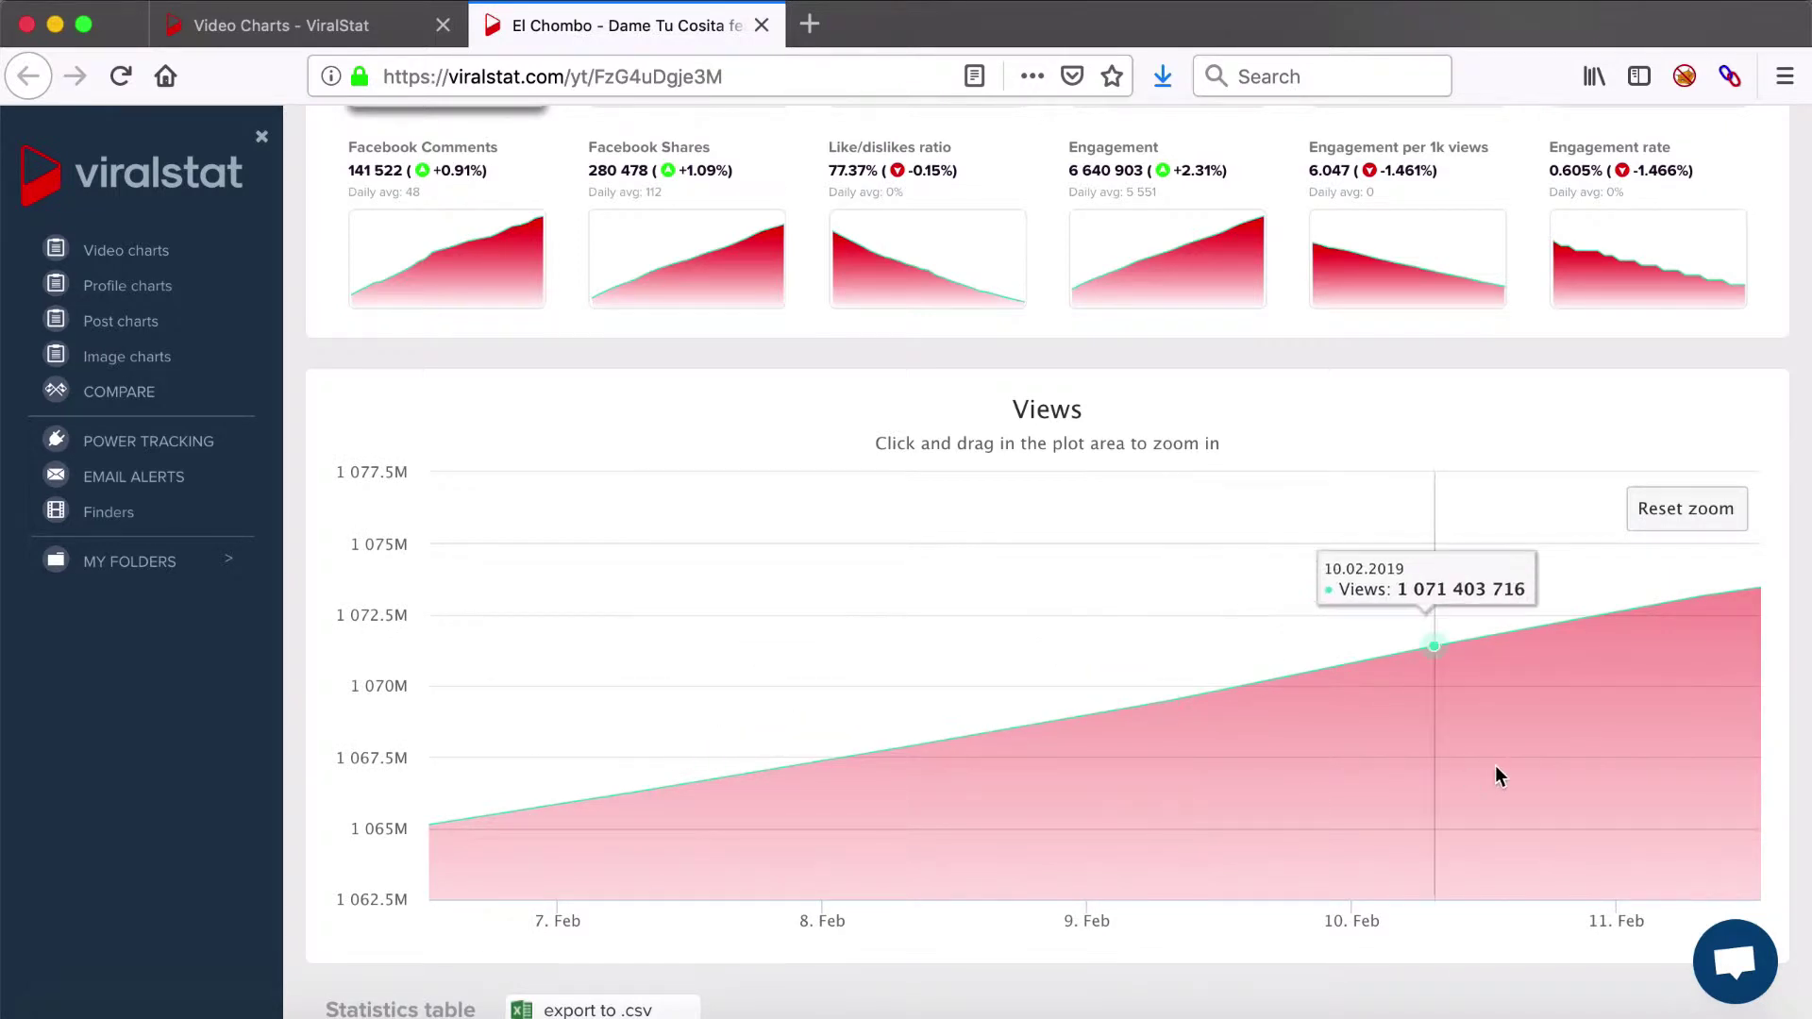
pyautogui.click(1663, 522)
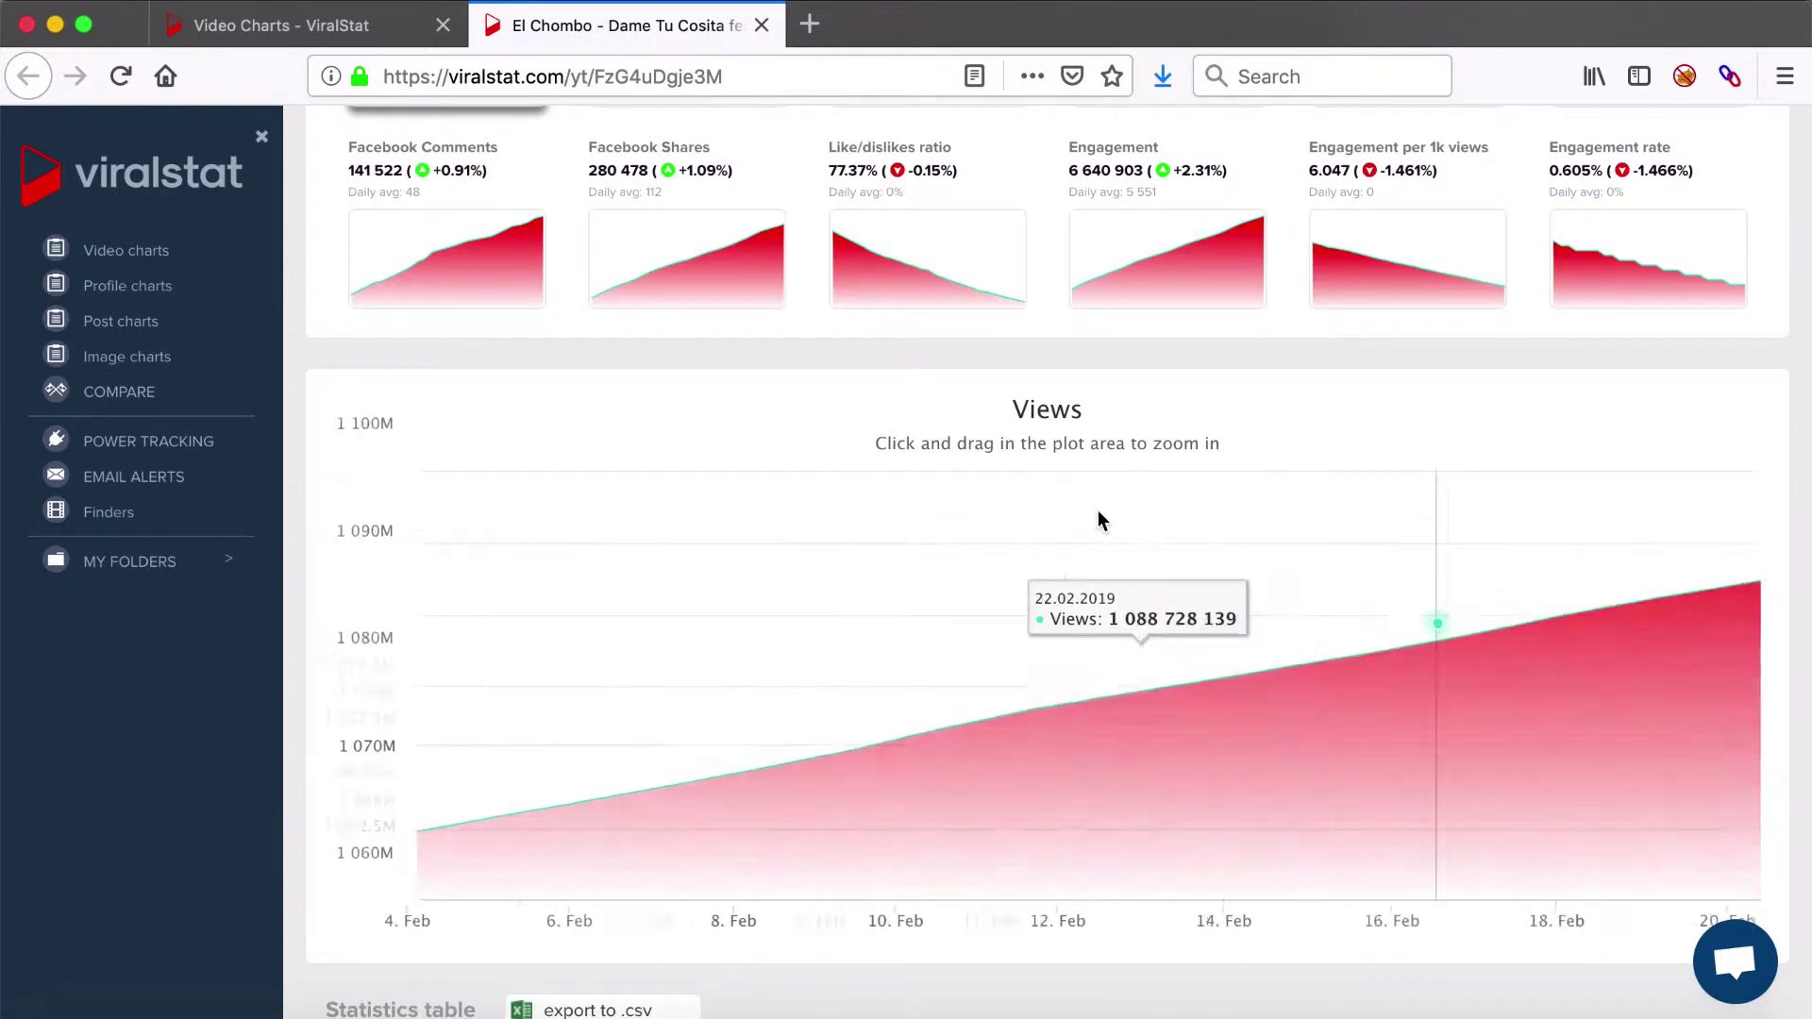
pyautogui.scroll(6, 1035, 313)
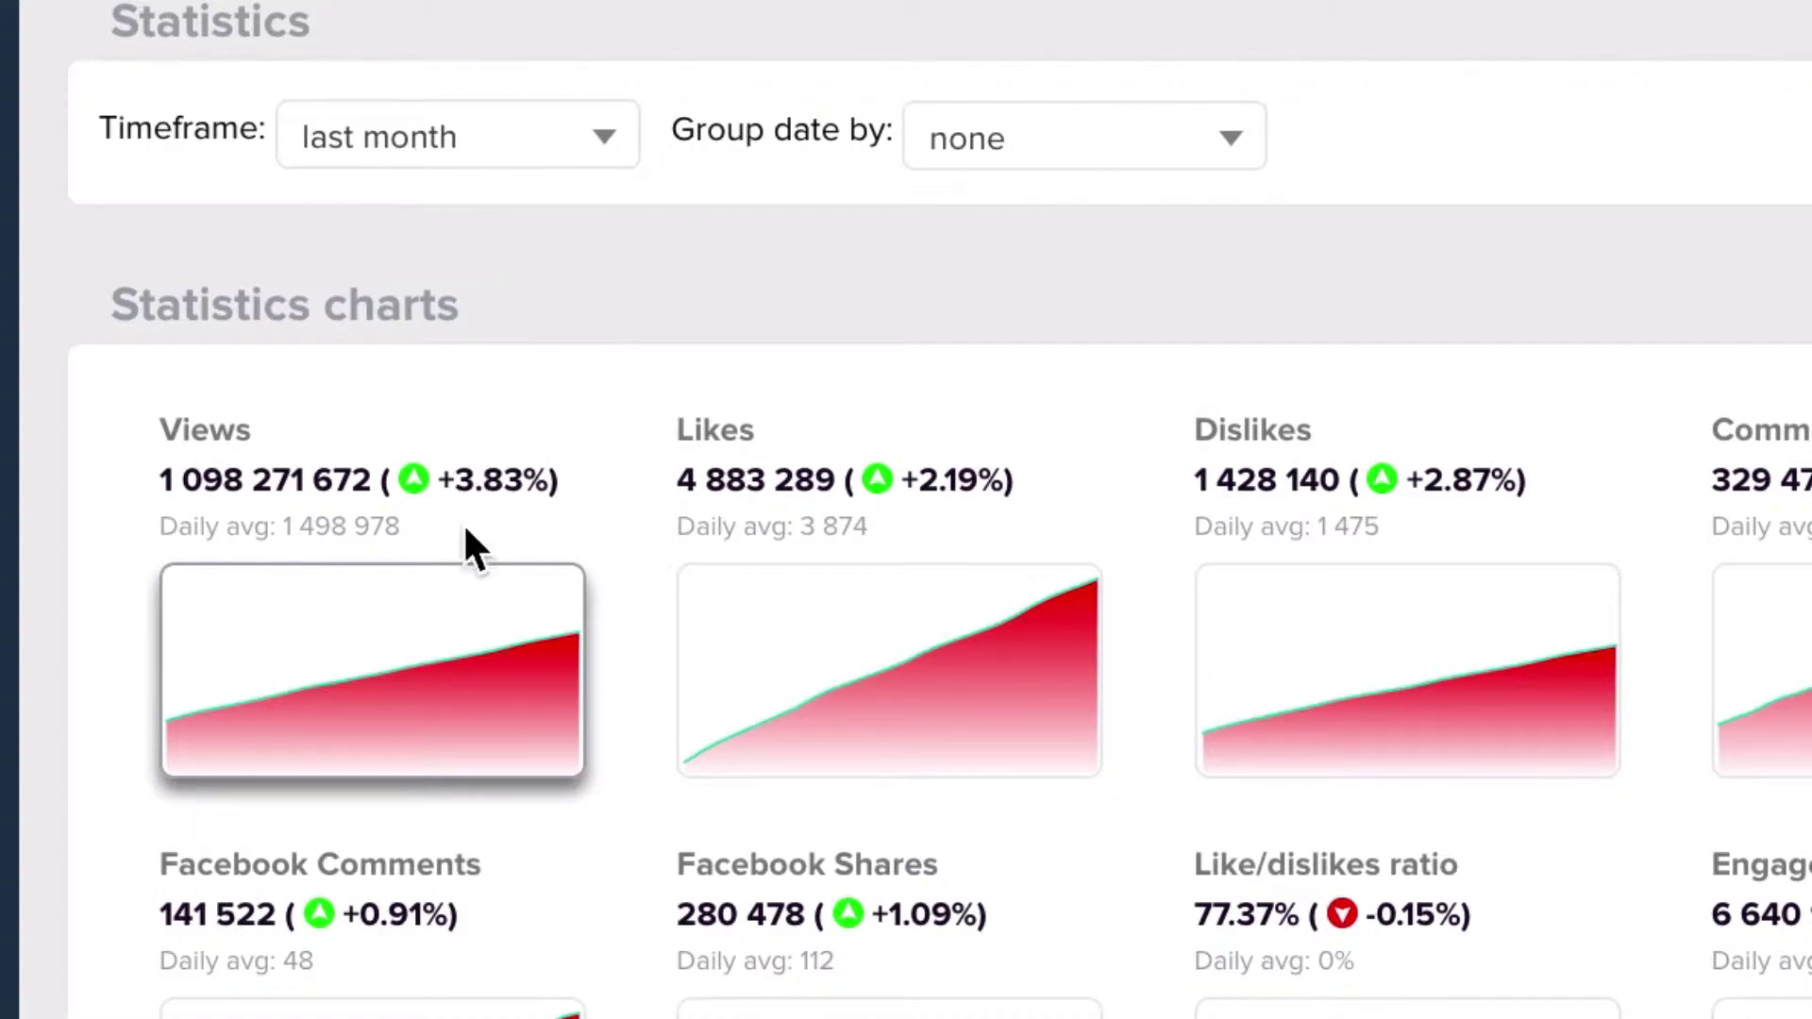
pyautogui.moveTo(407, 481)
pyautogui.moveTo(878, 483)
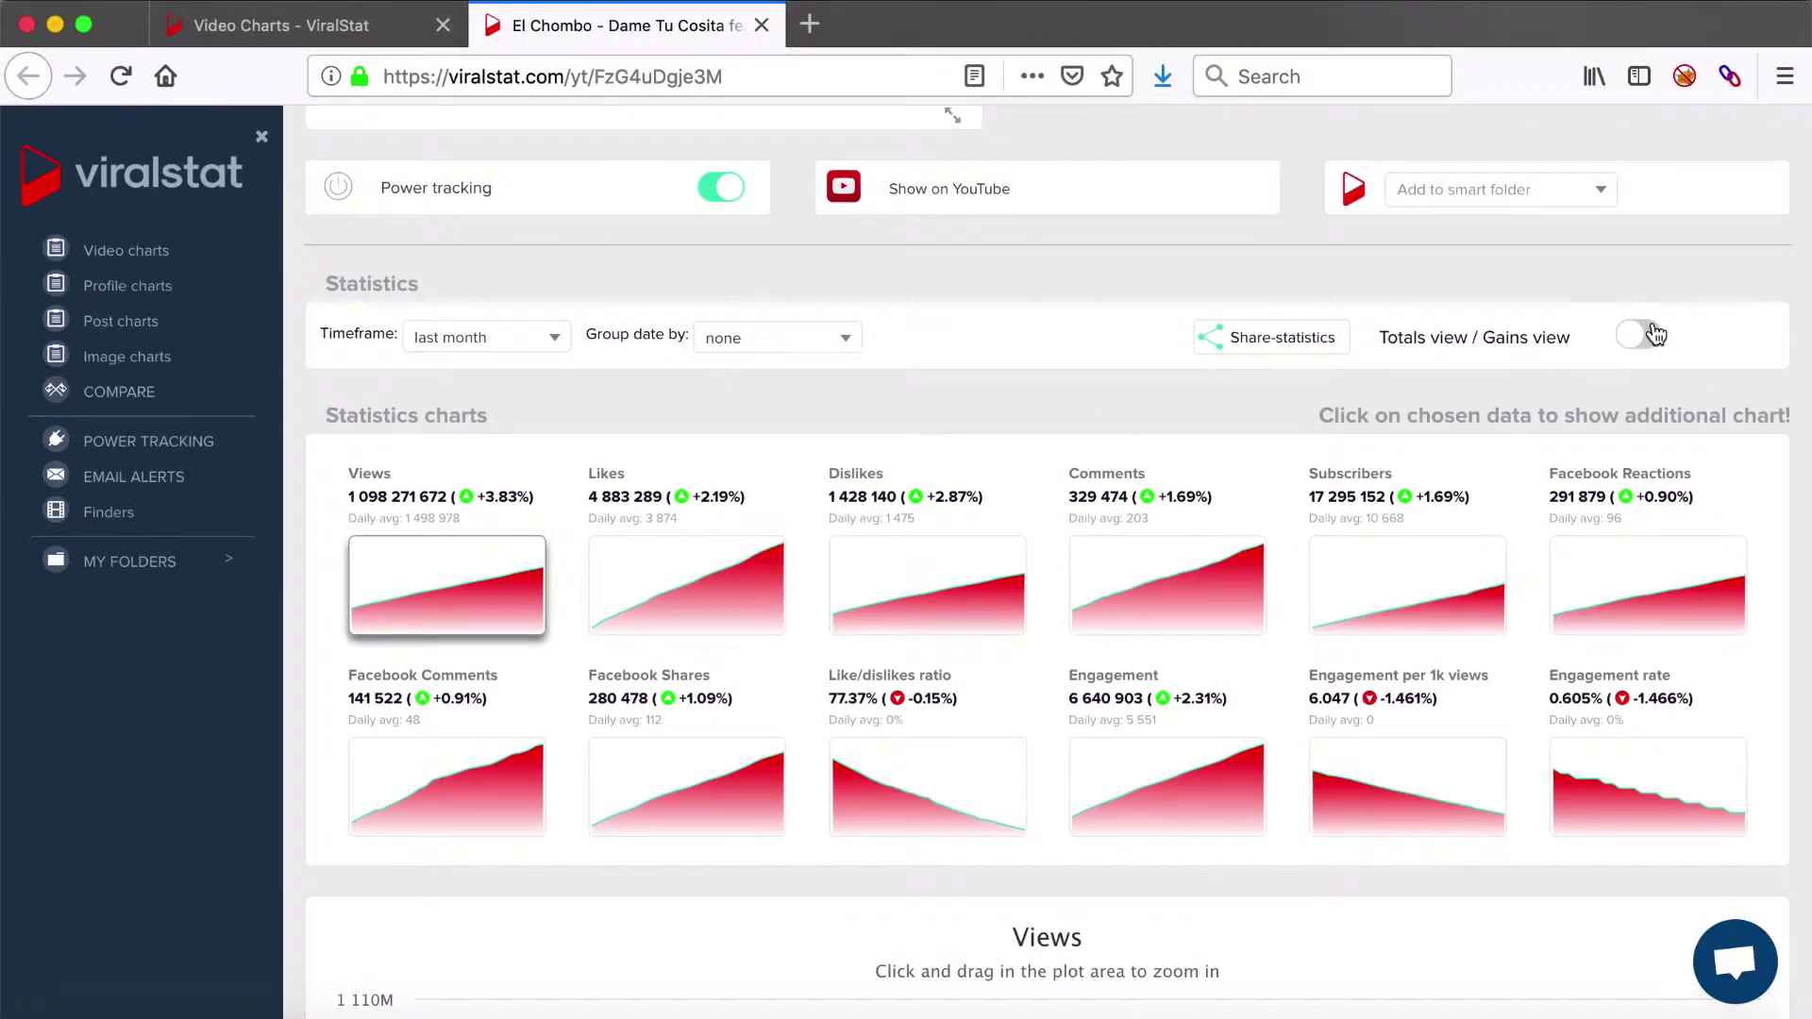
# - Switch to gains view, zoom the Views chart into about 20–22 Feb, then reset the zoom
pyautogui.click(1640, 335)
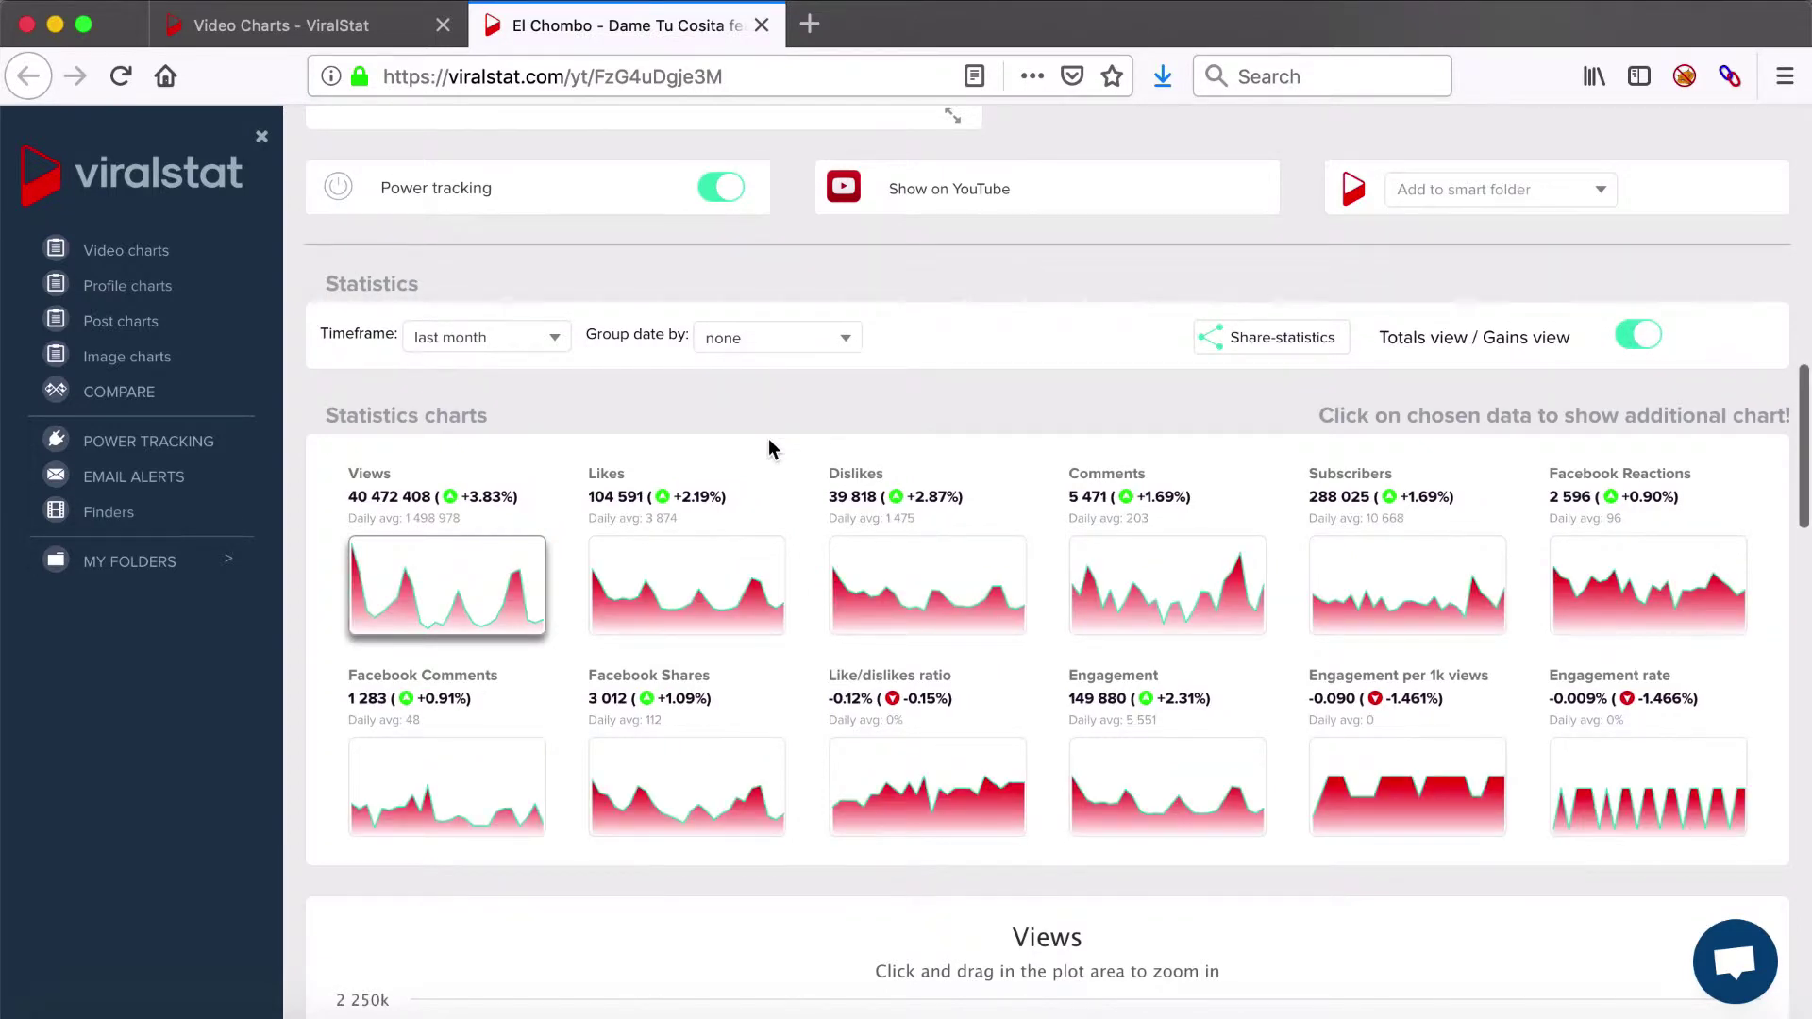
pyautogui.scroll(-3, 768, 448)
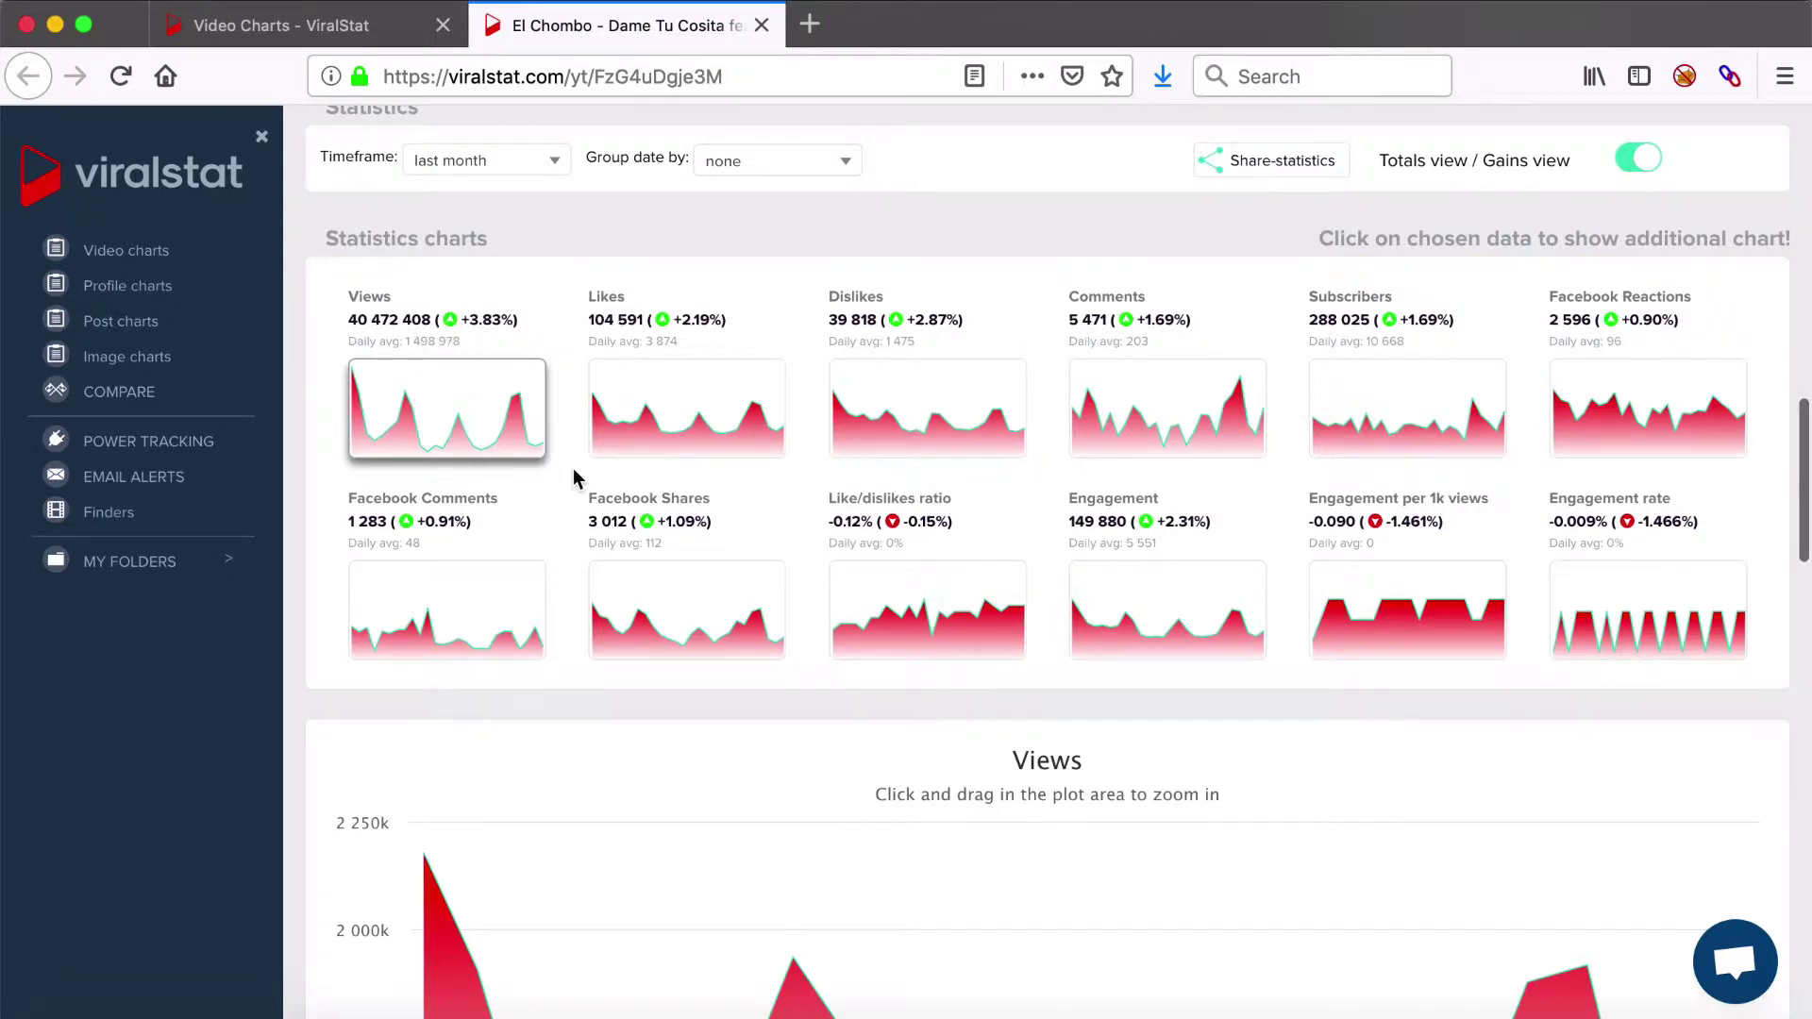
pyautogui.scroll(-7, 574, 468)
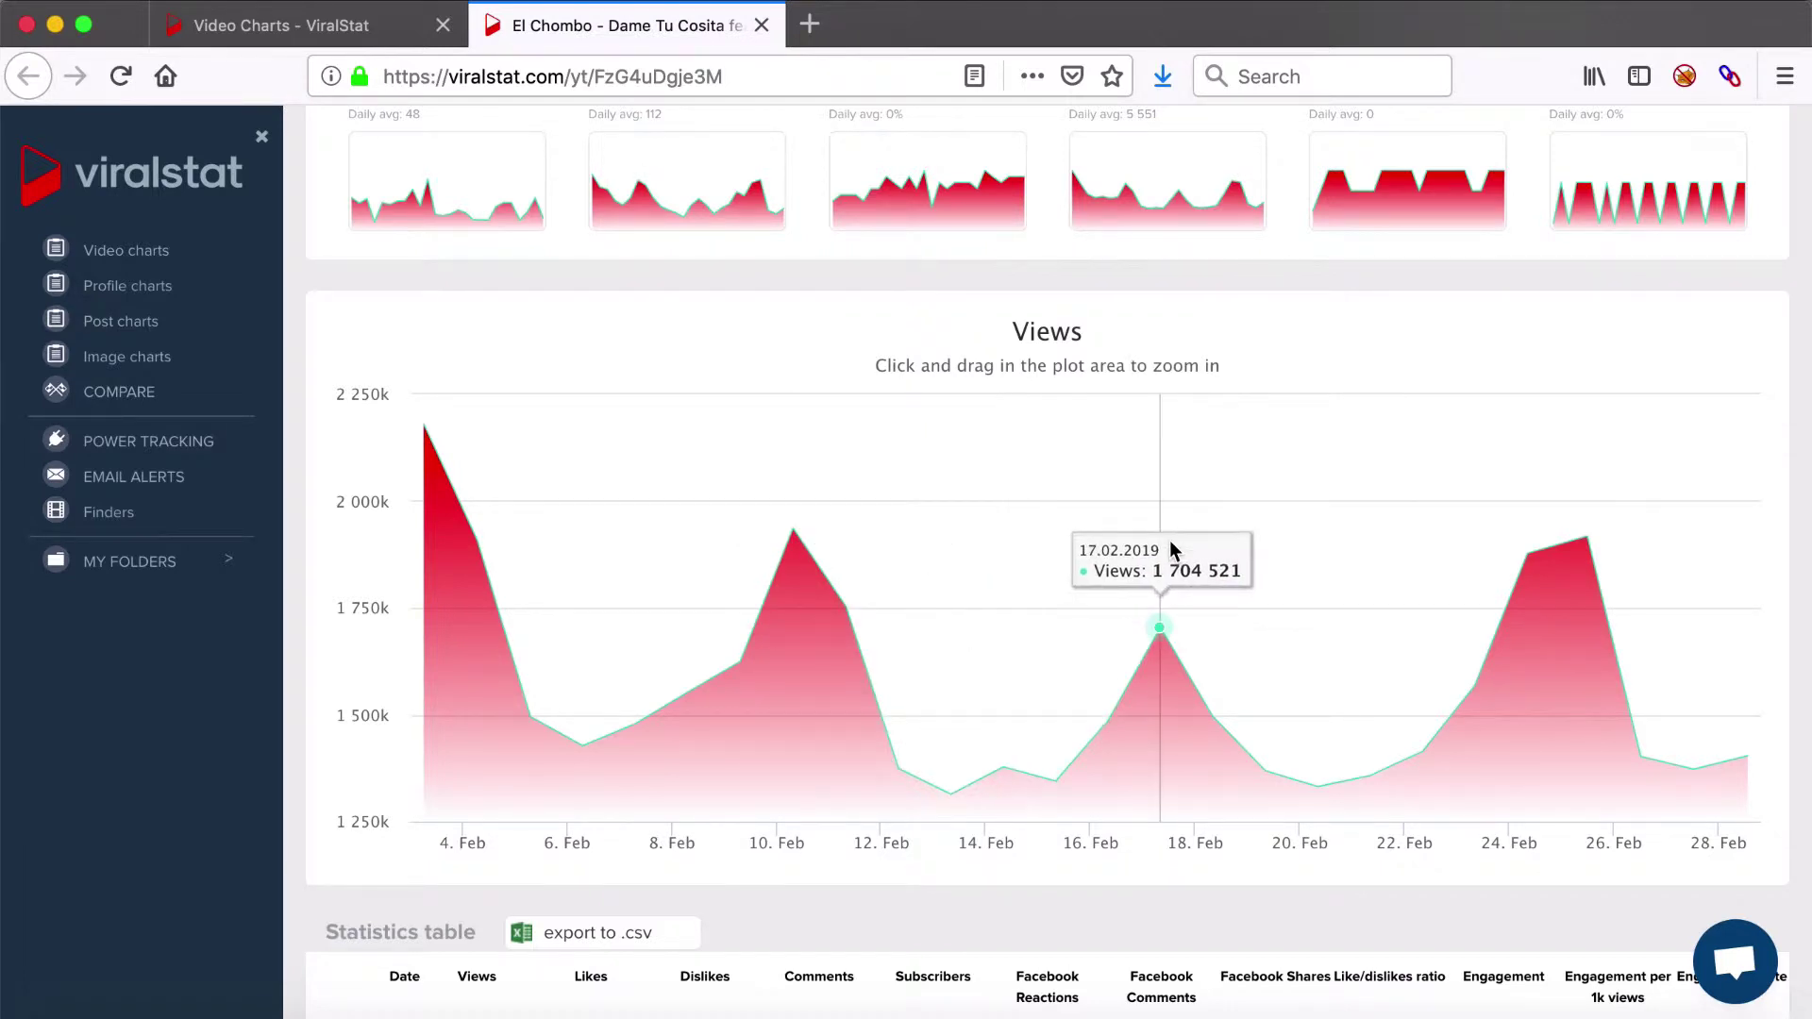
pyautogui.moveTo(1282, 574); pyautogui.dragTo(1456, 573)
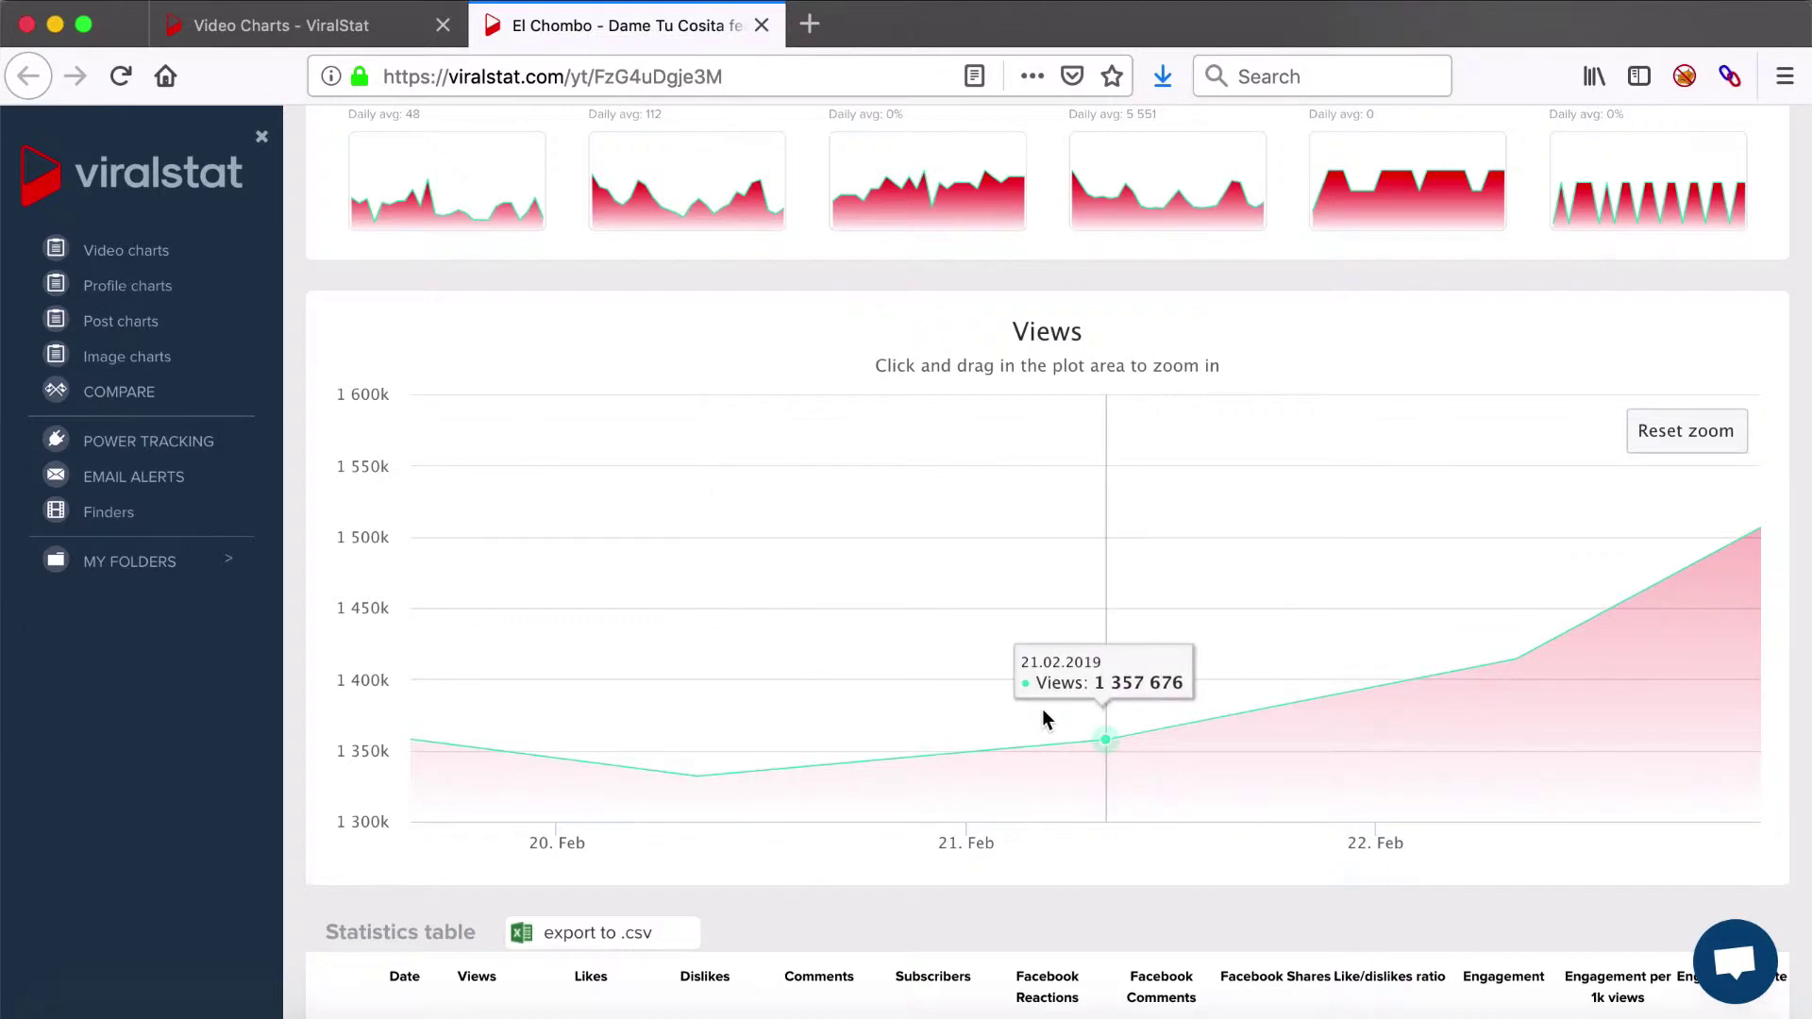
pyautogui.click(1680, 434)
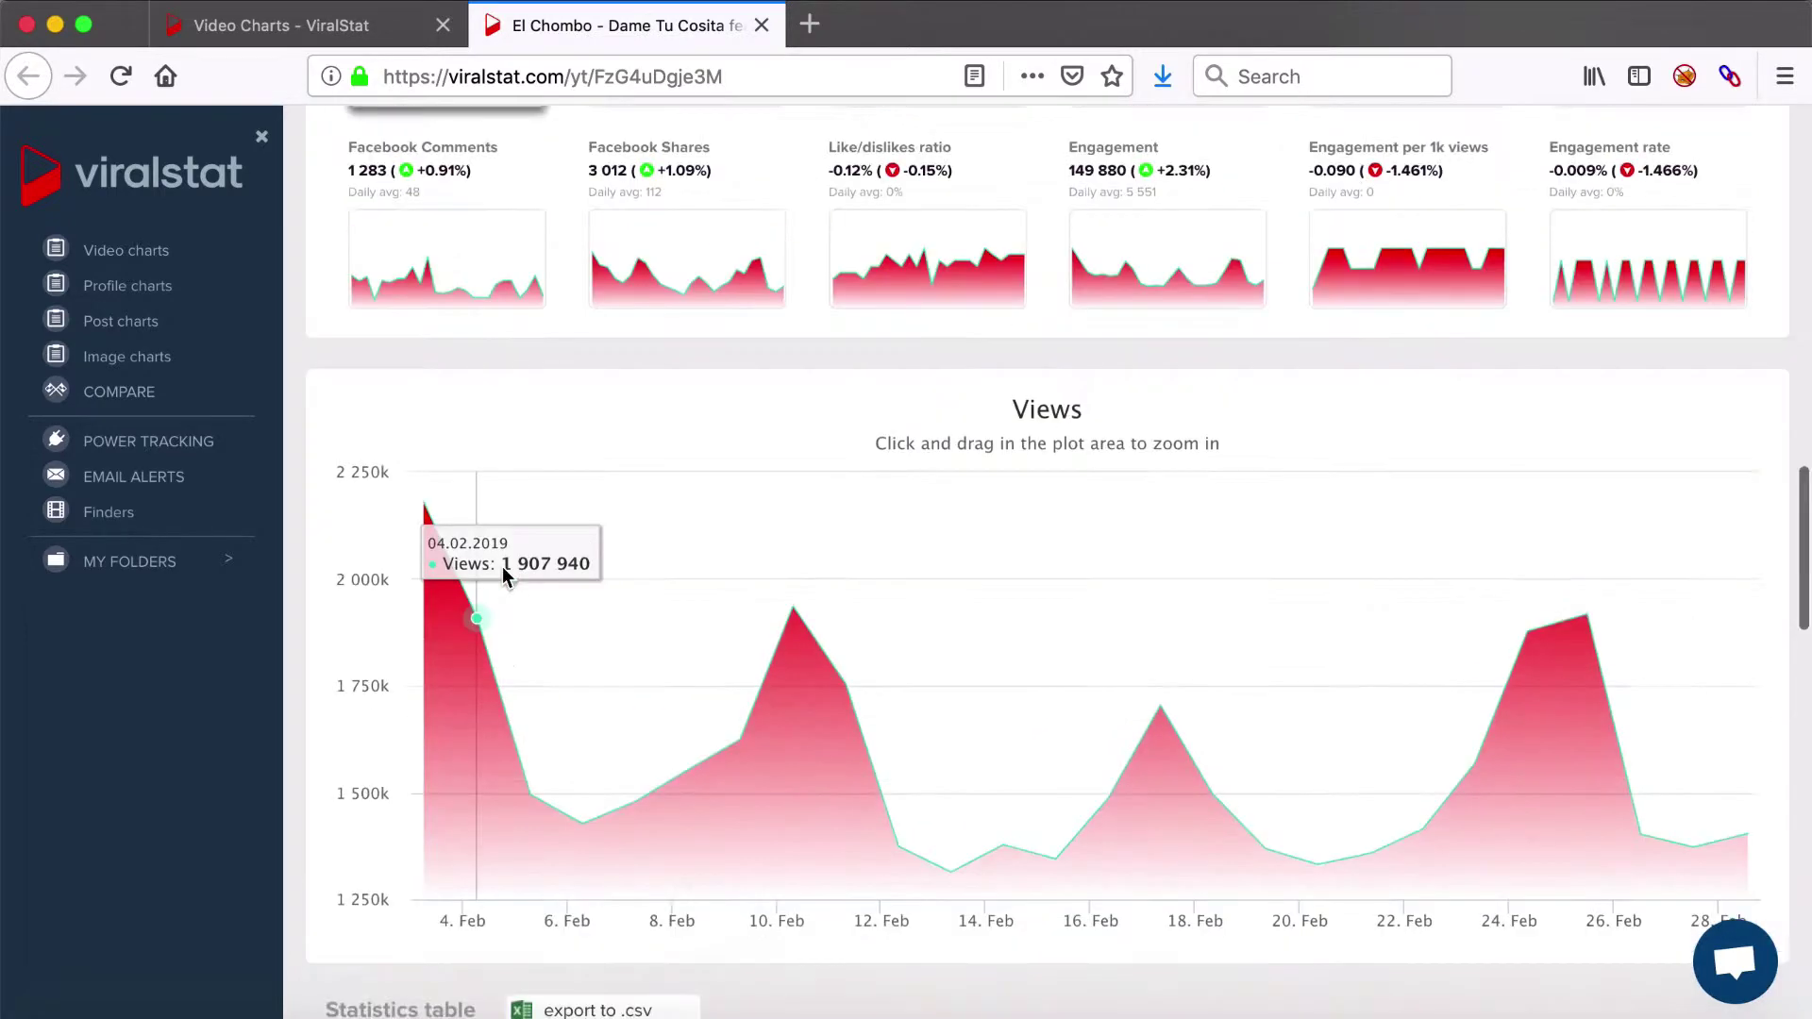
pyautogui.scroll(7, 506, 566)
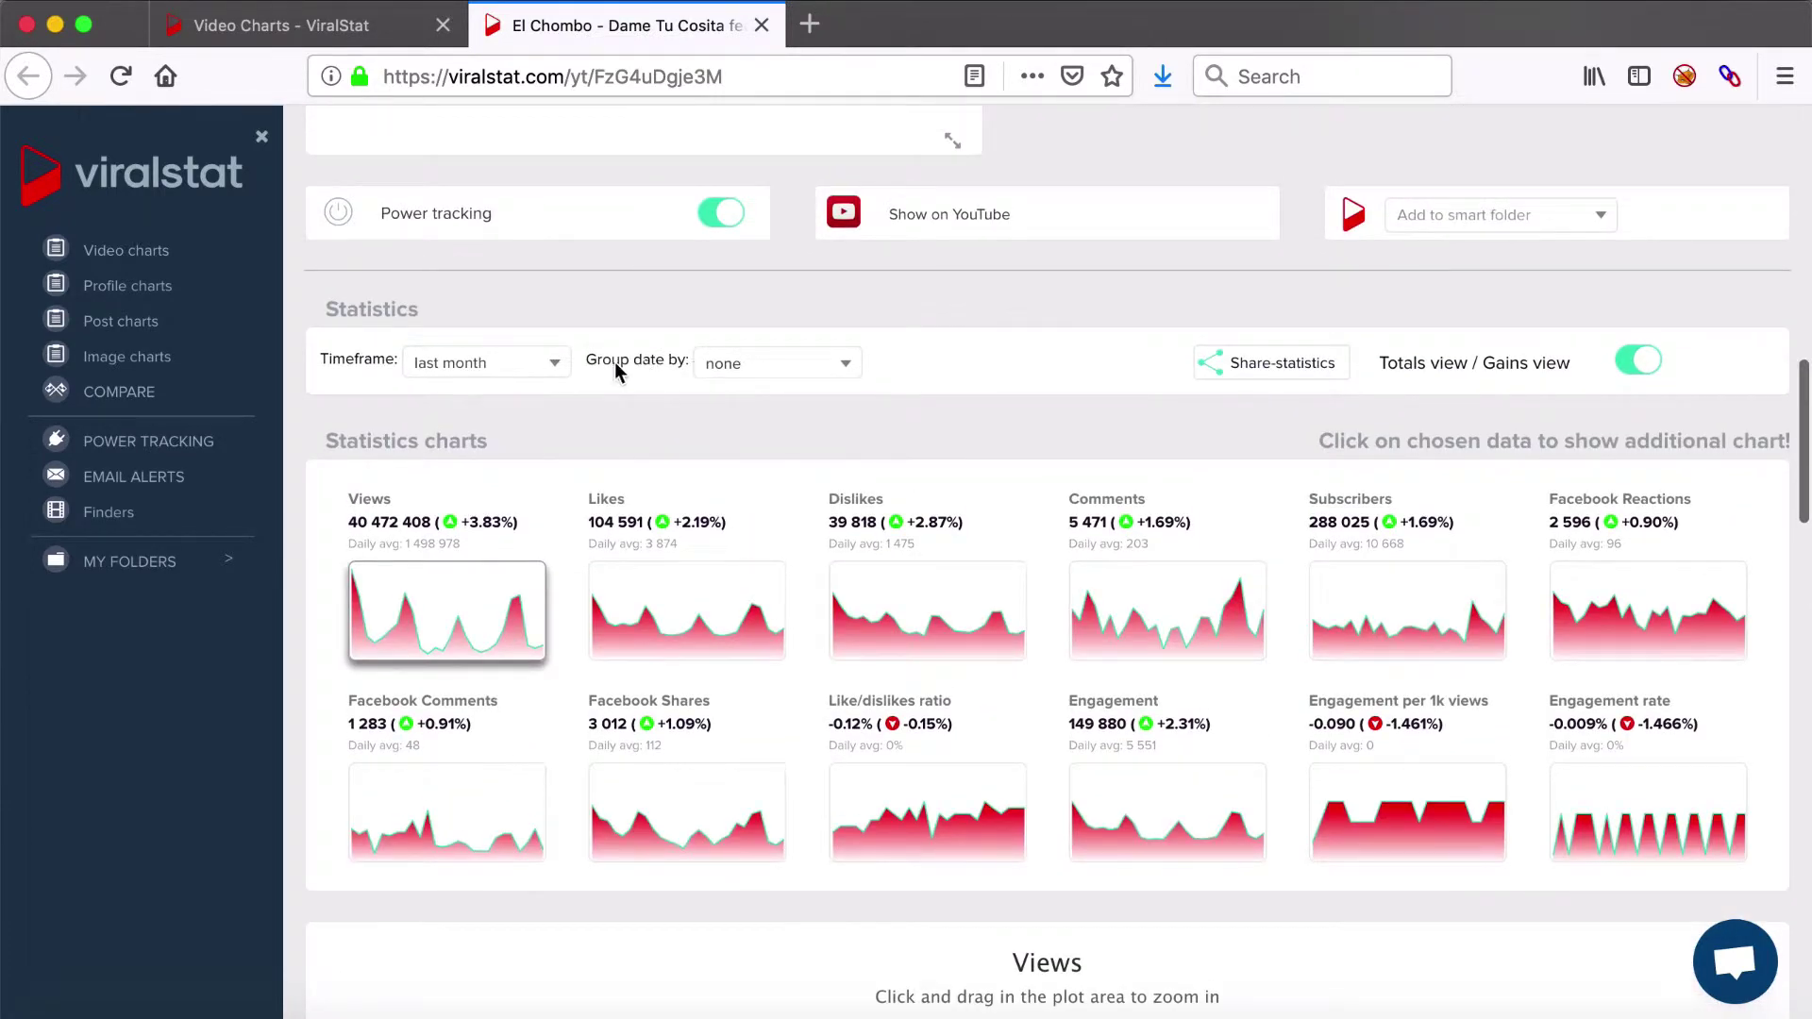
# - Scroll through the statistics table and back up to the Statistics charts
pyautogui.scroll(-7, 548, 564)
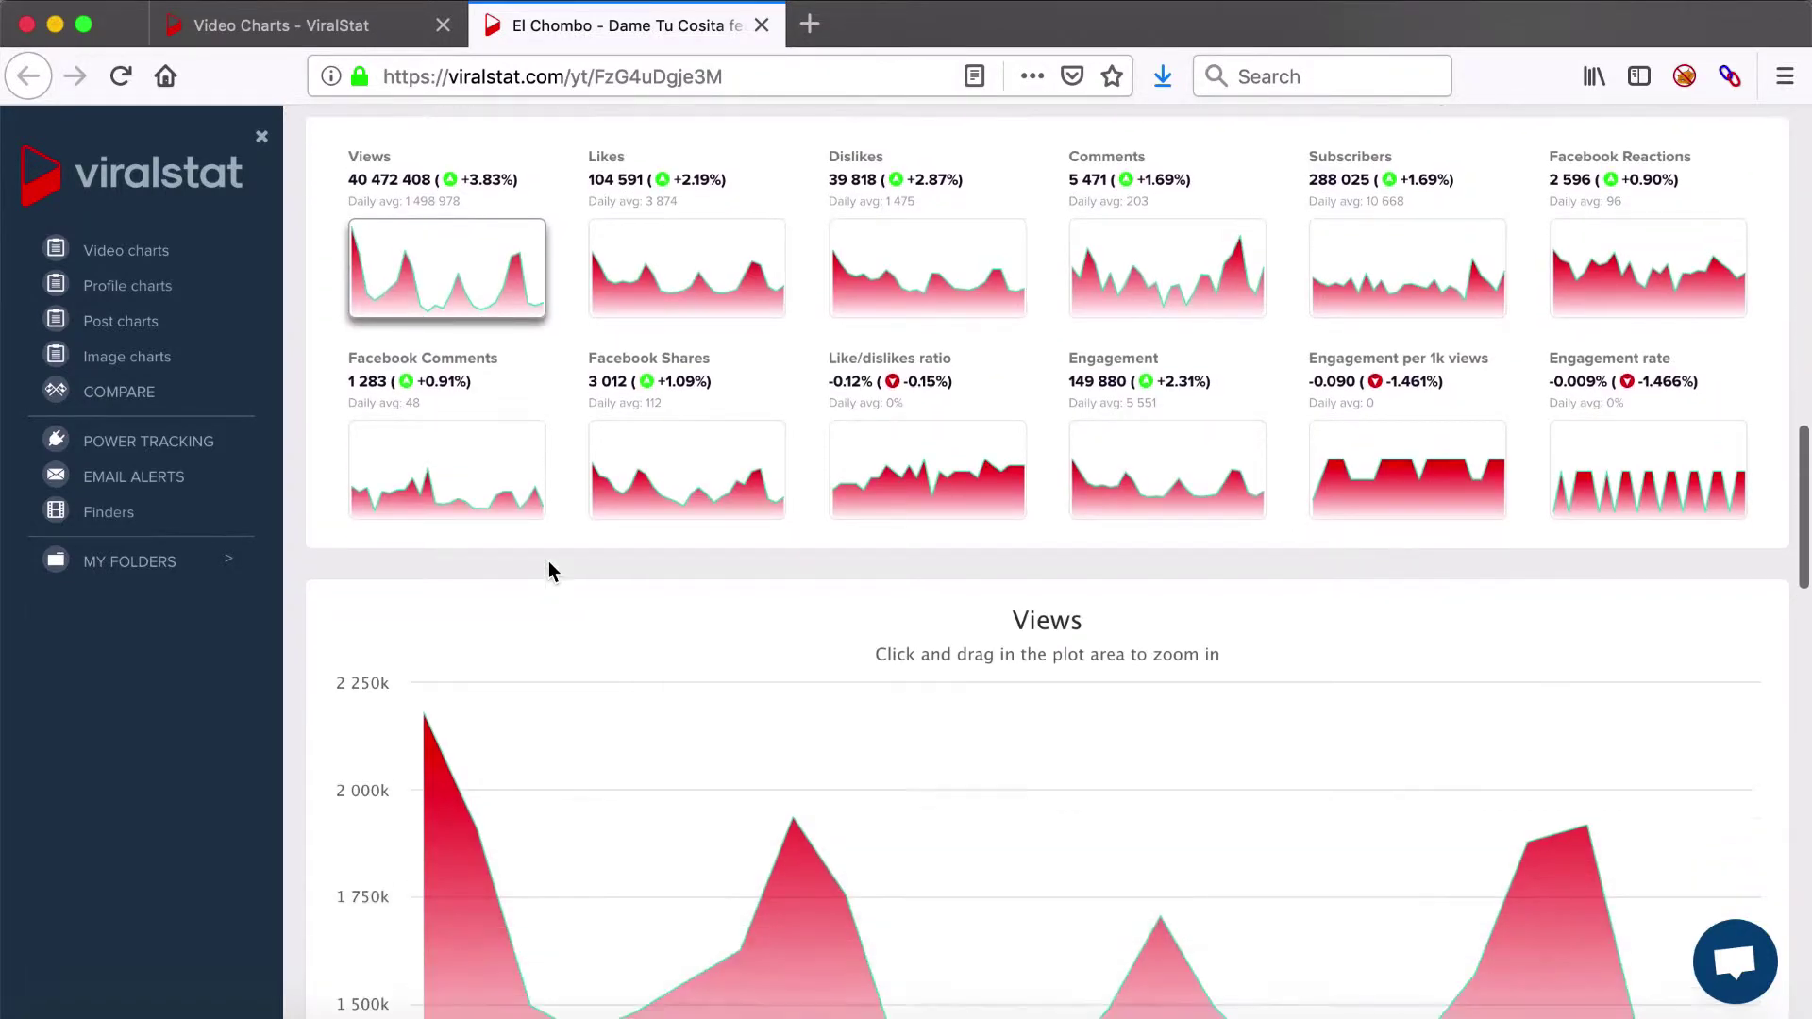
pyautogui.scroll(-8, 549, 564)
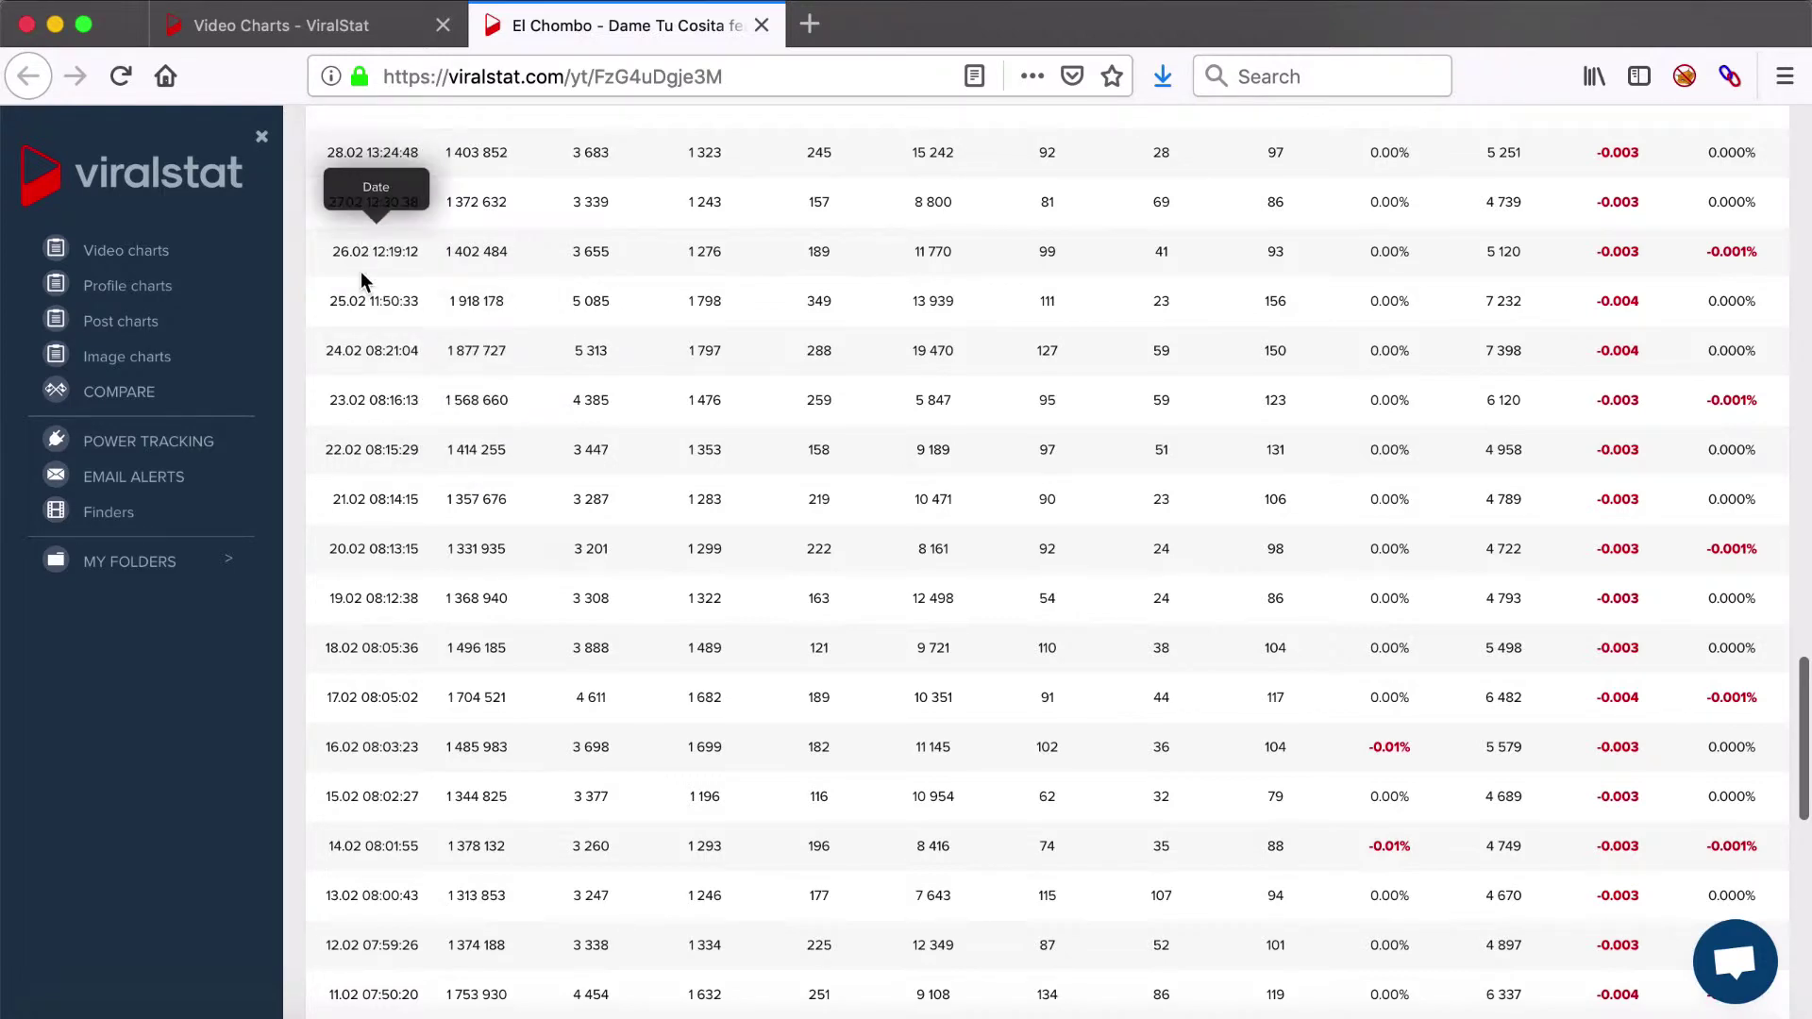
pyautogui.scroll(-5, 973, 468)
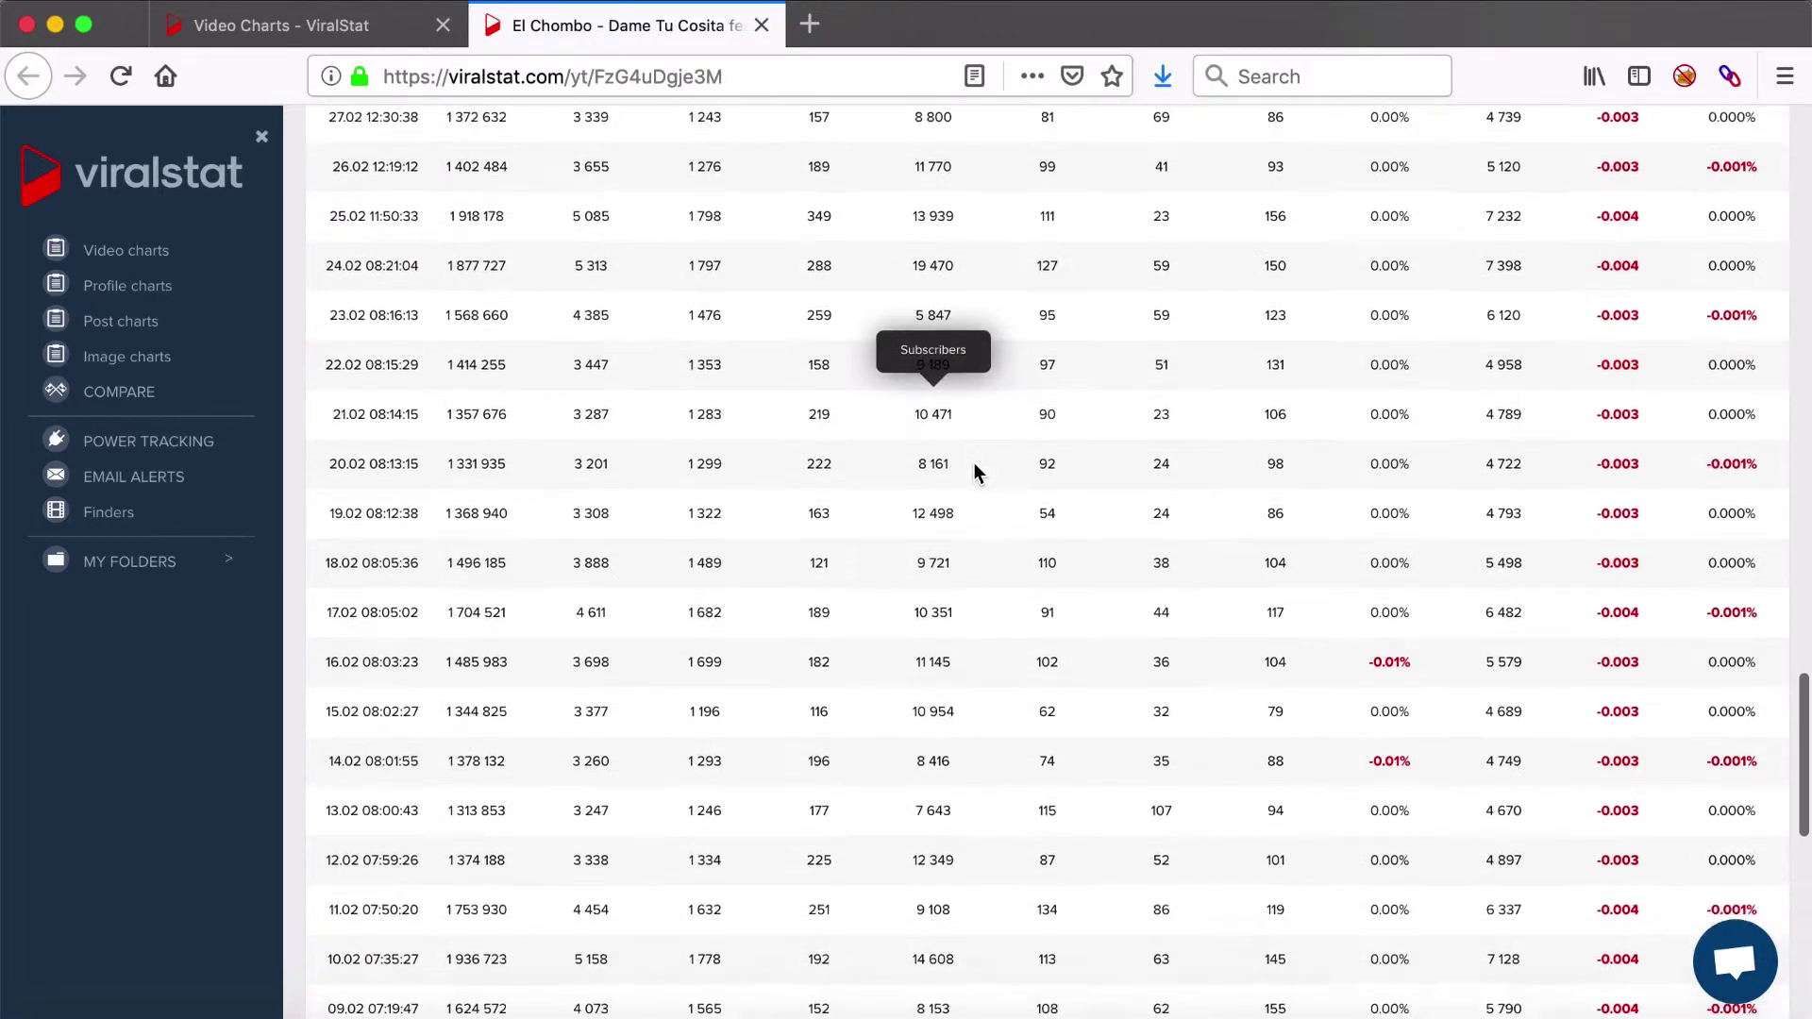
pyautogui.scroll(5, 973, 465)
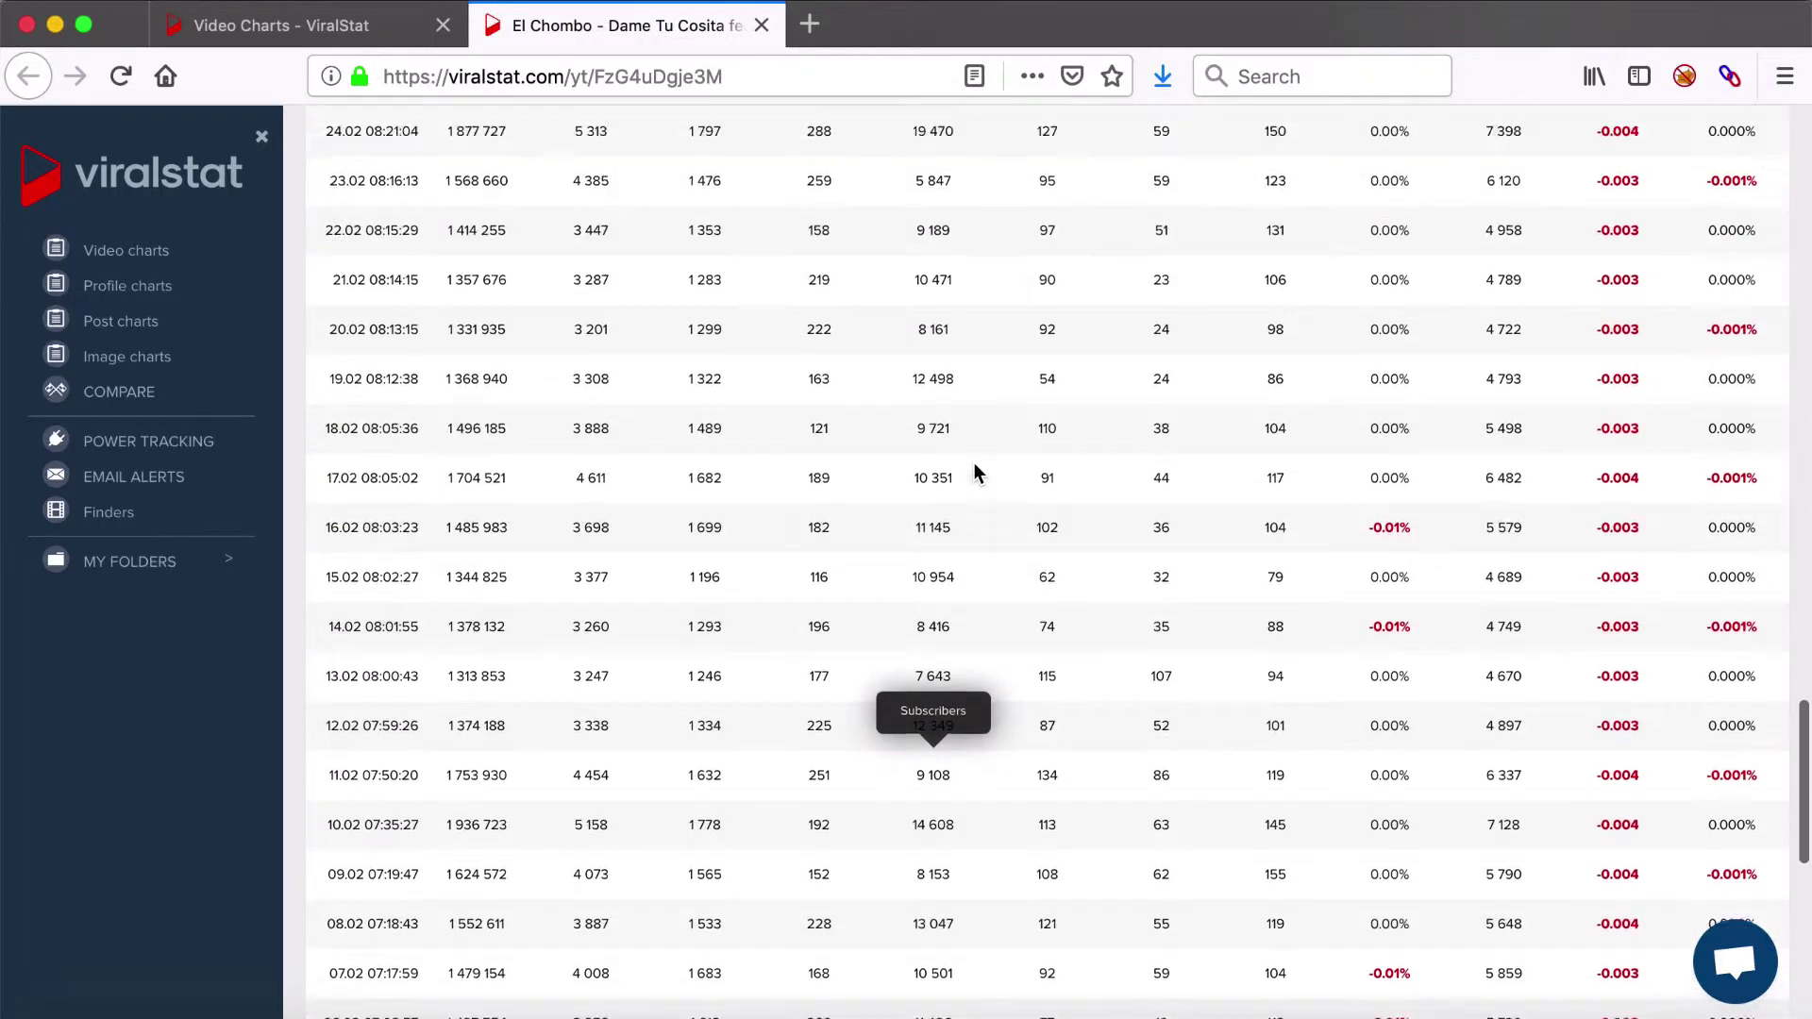
pyautogui.scroll(15, 974, 470)
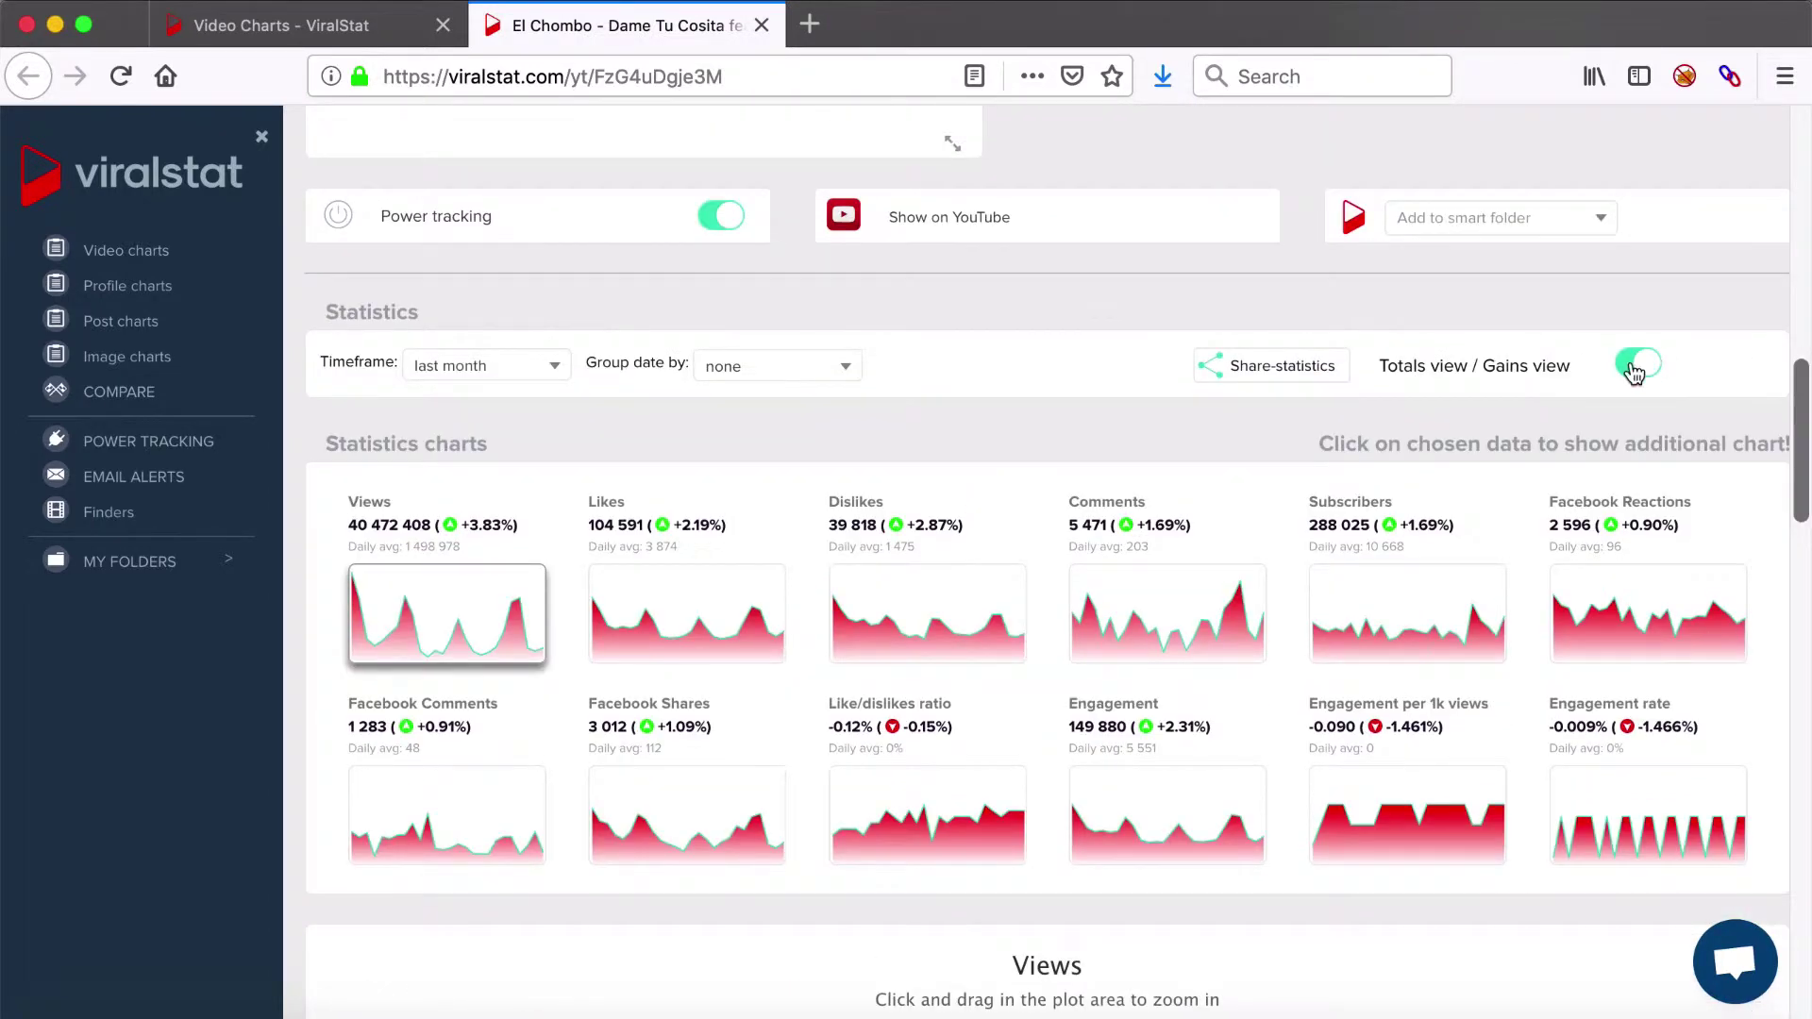
# - Switch the statistics back to cumulative totals and bring up the Statistics table
pyautogui.click(1635, 366)
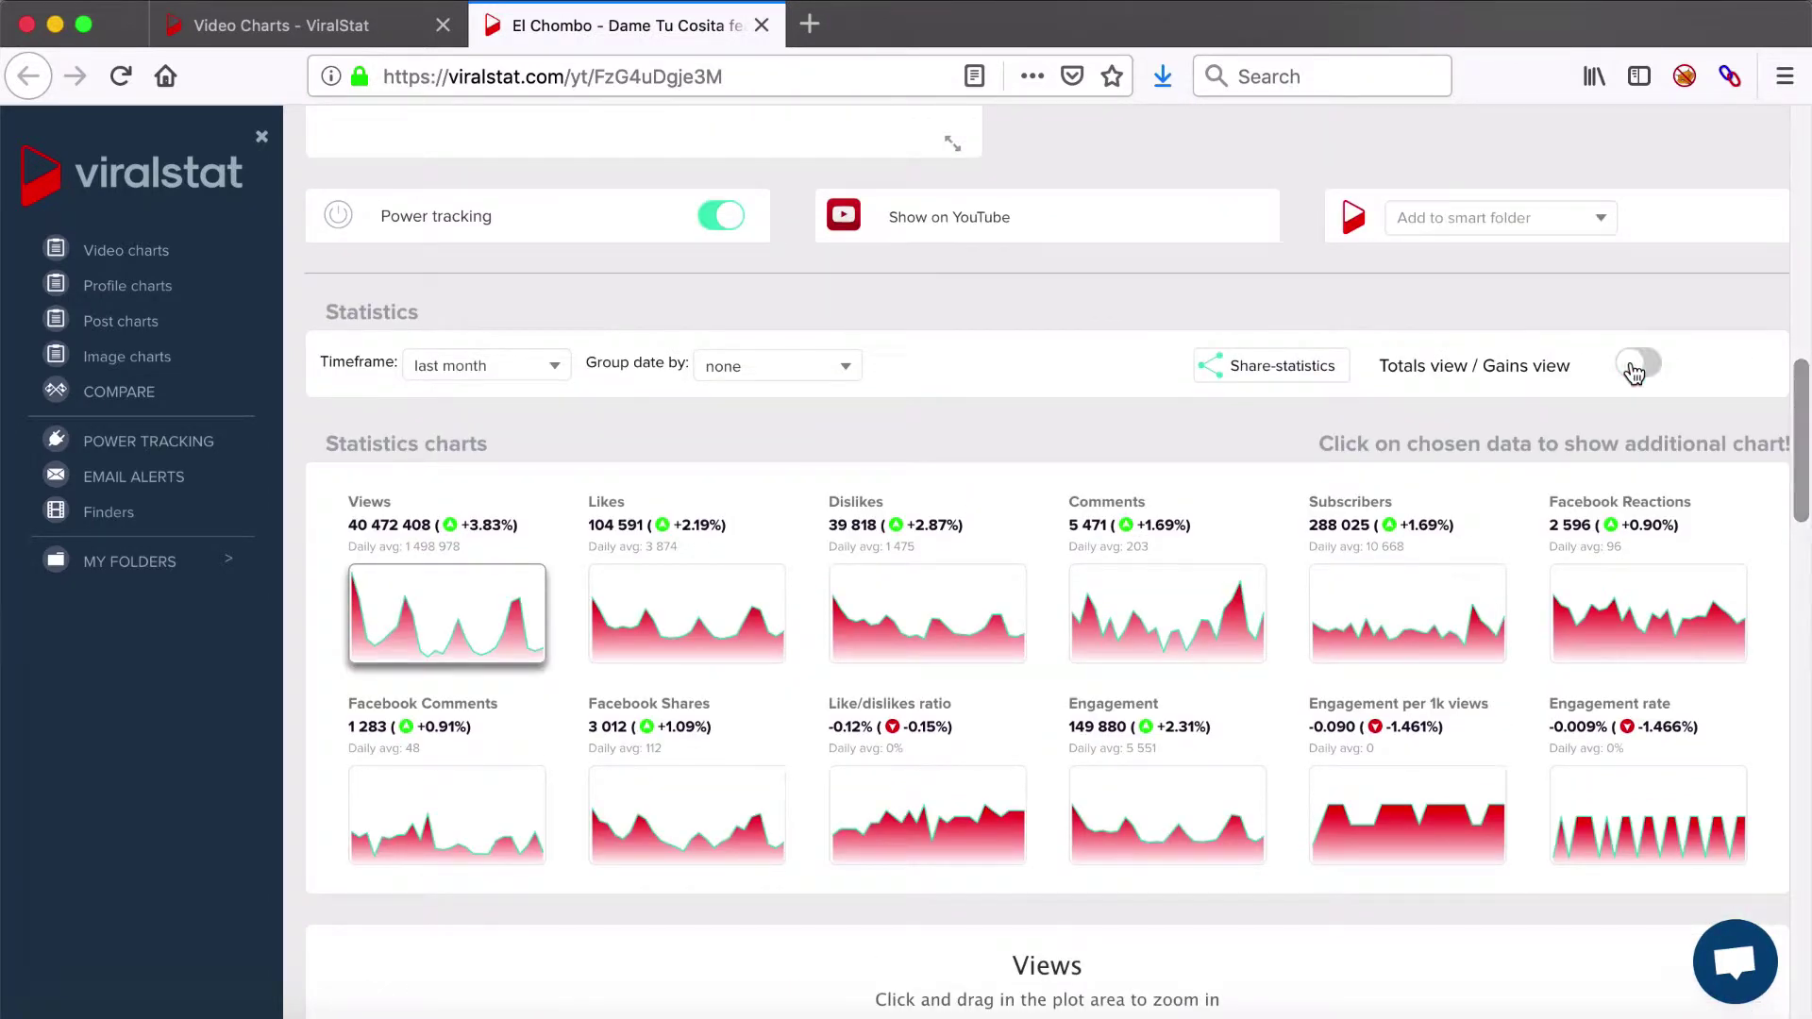
pyautogui.scroll(-15, 802, 411)
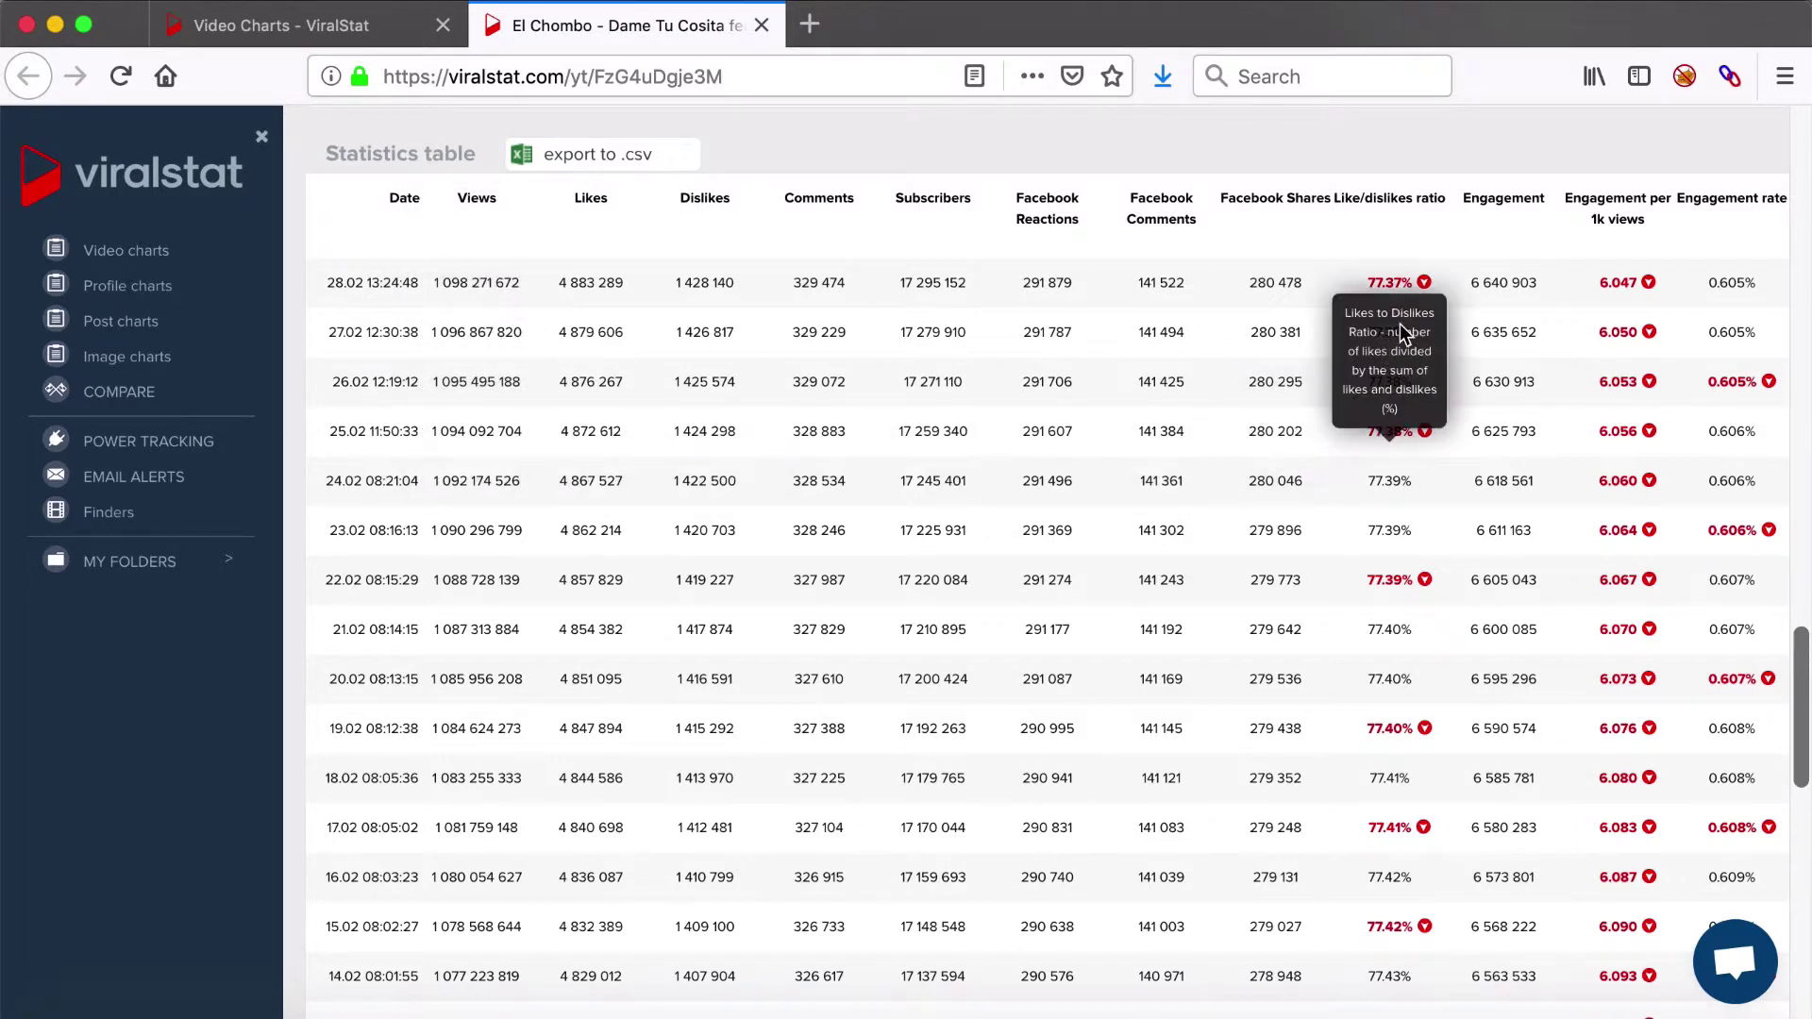
pyautogui.scroll(-5, 1419, 567)
pyautogui.scroll(-2, 1419, 566)
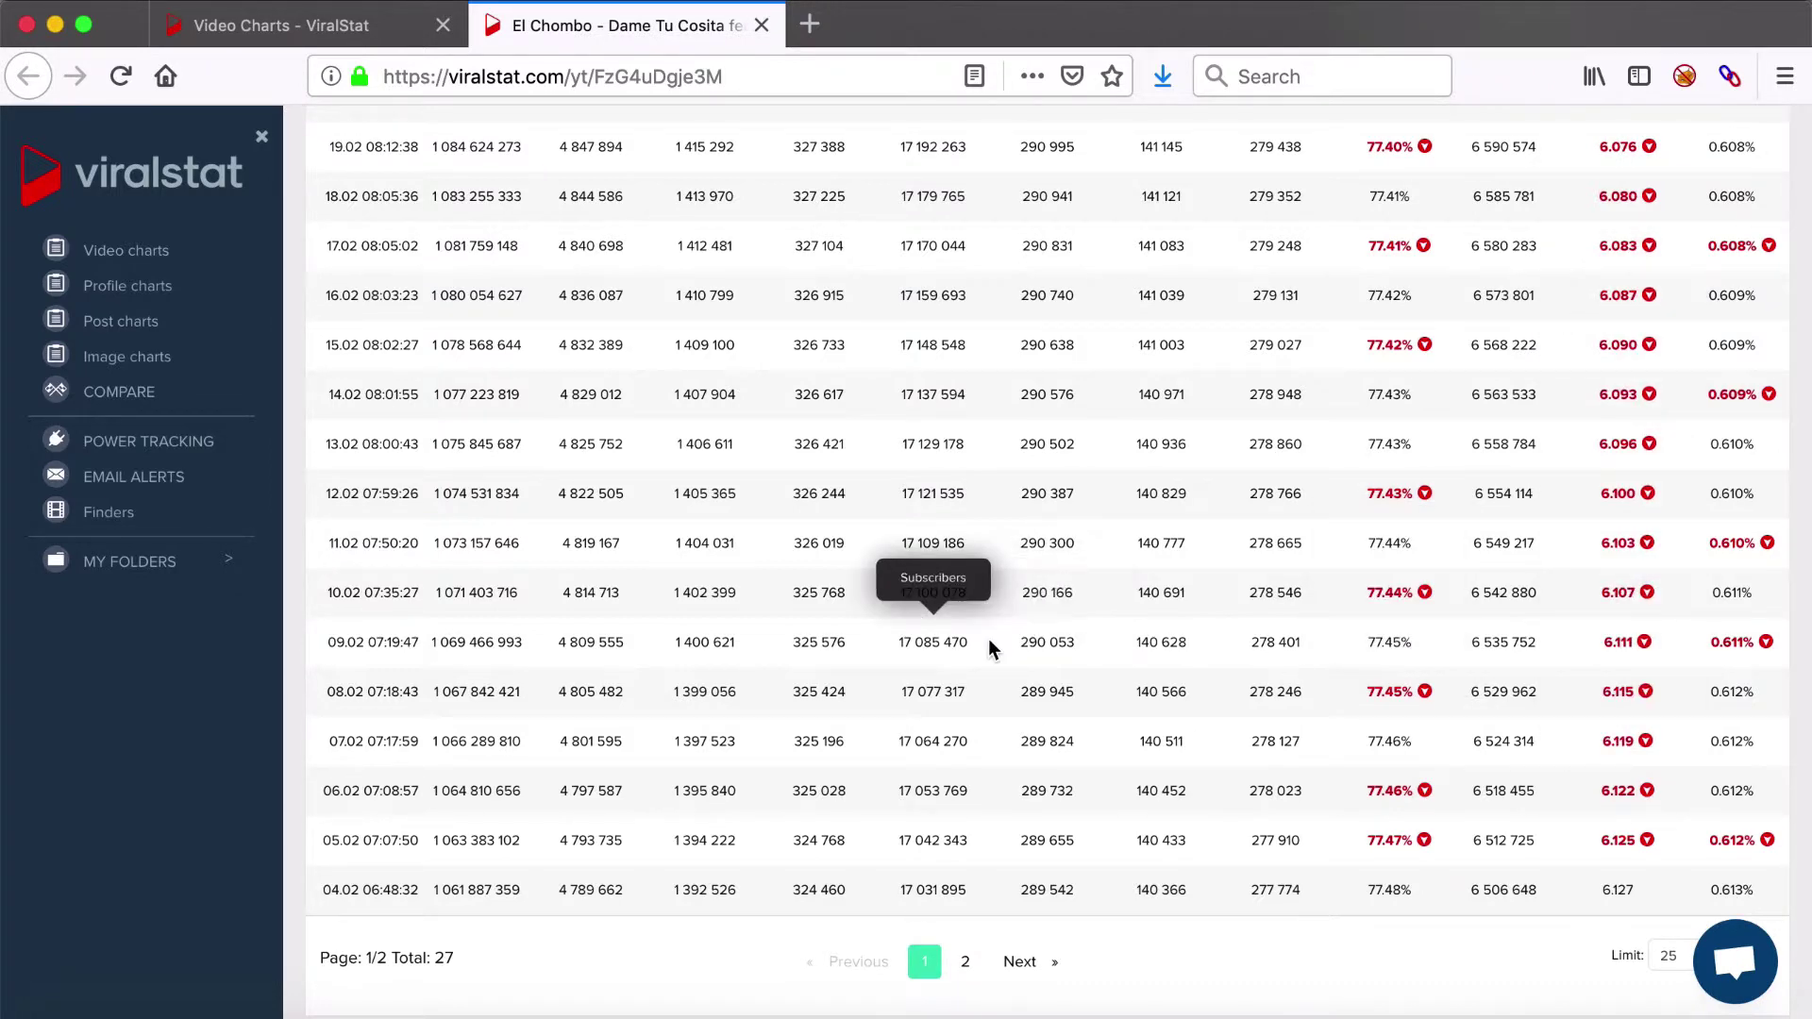
pyautogui.scroll(-3, 988, 642)
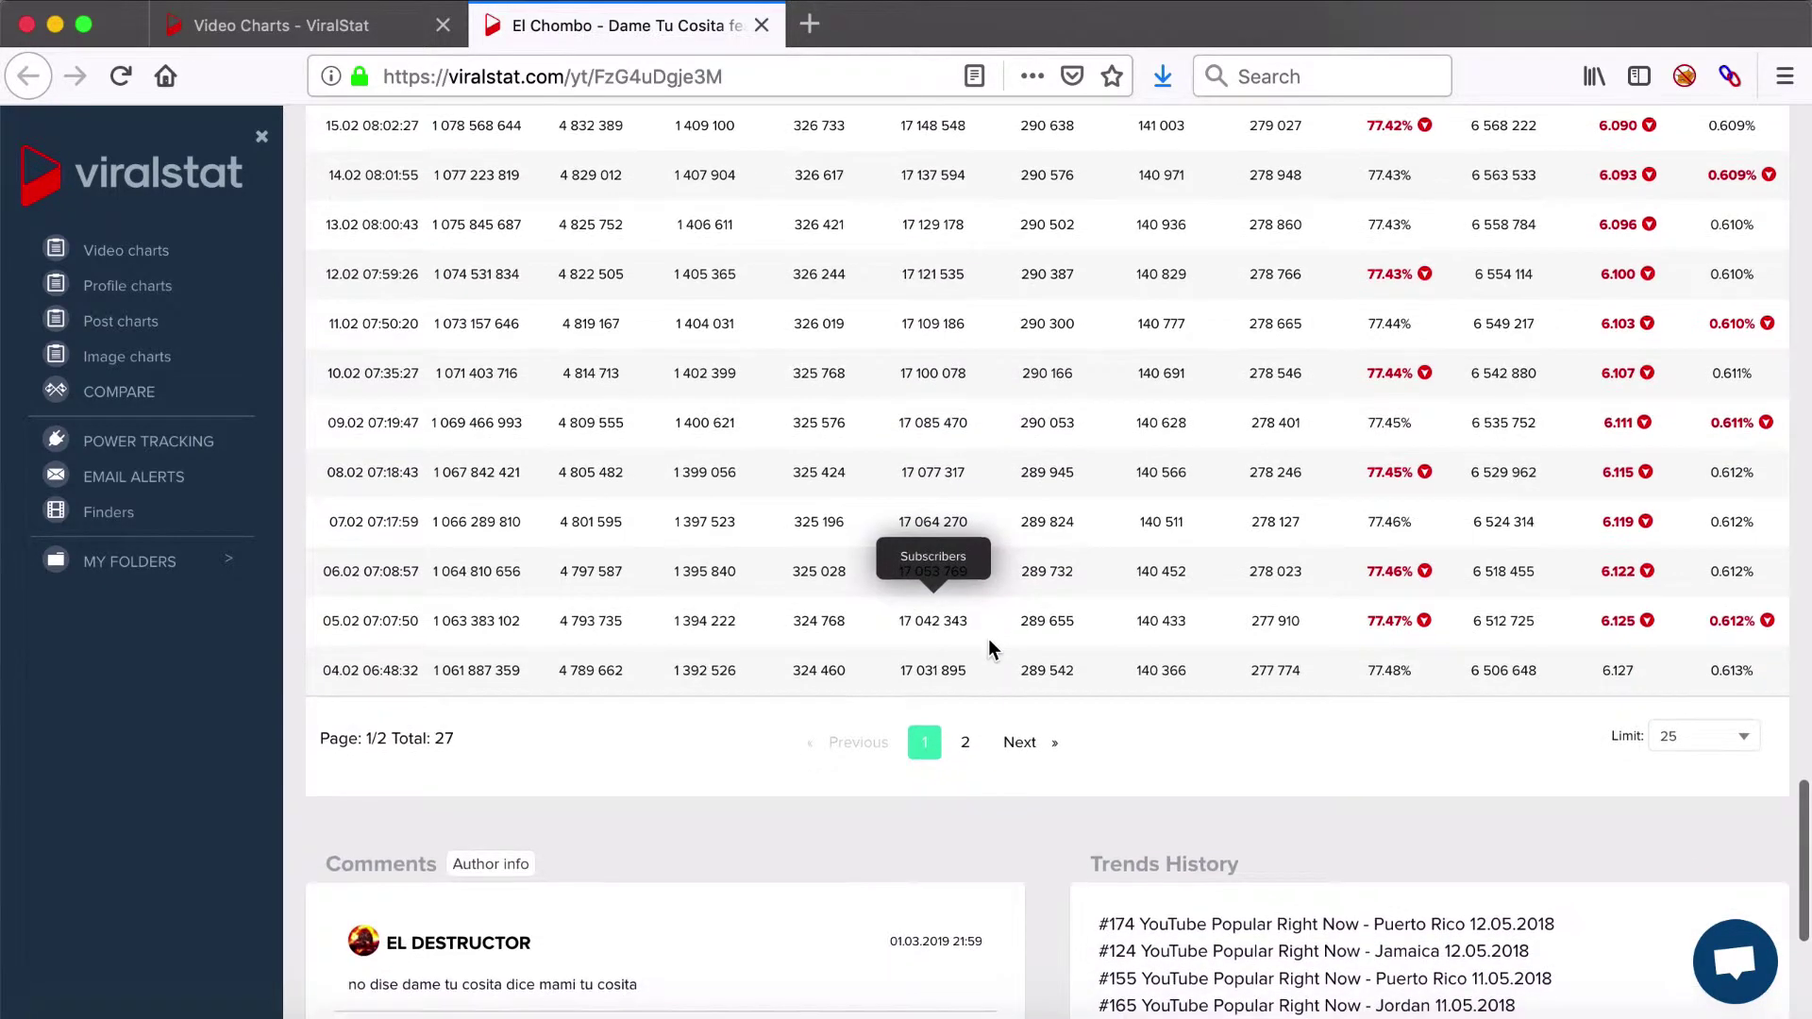
pyautogui.scroll(10, 988, 638)
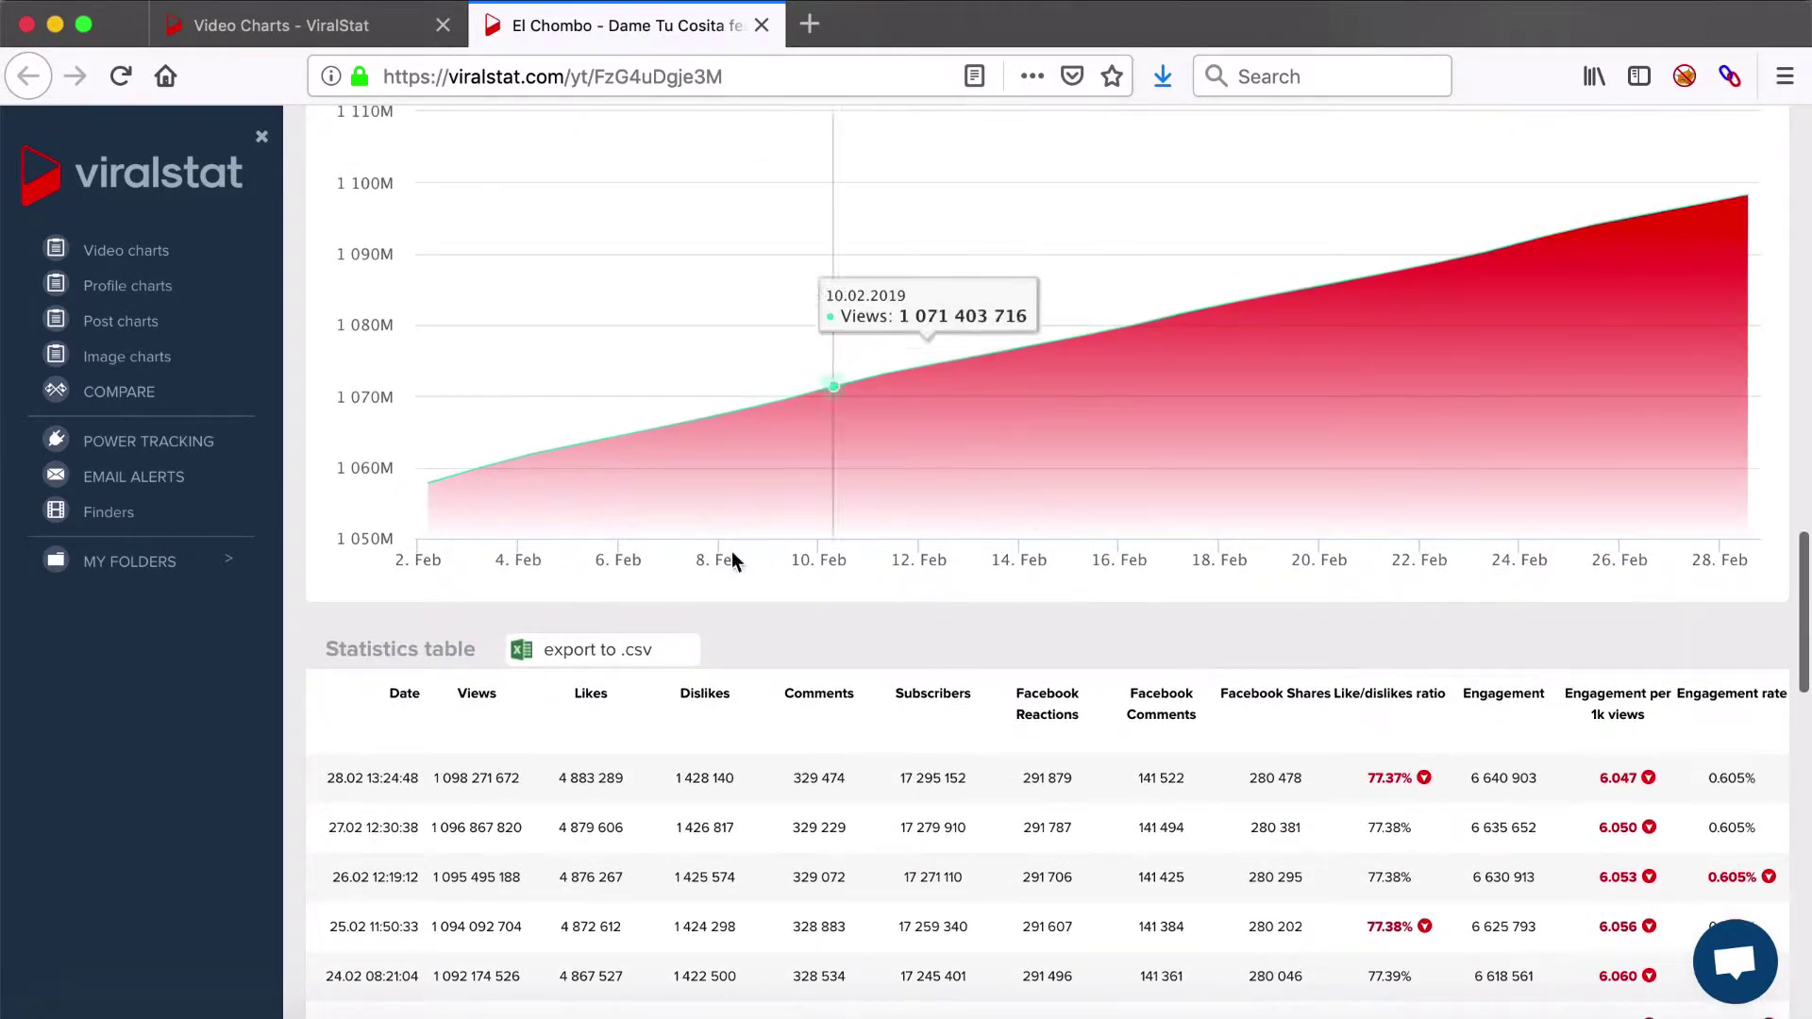
# - Export the statistics table to a .csv file and save it
pyautogui.click(636, 649)
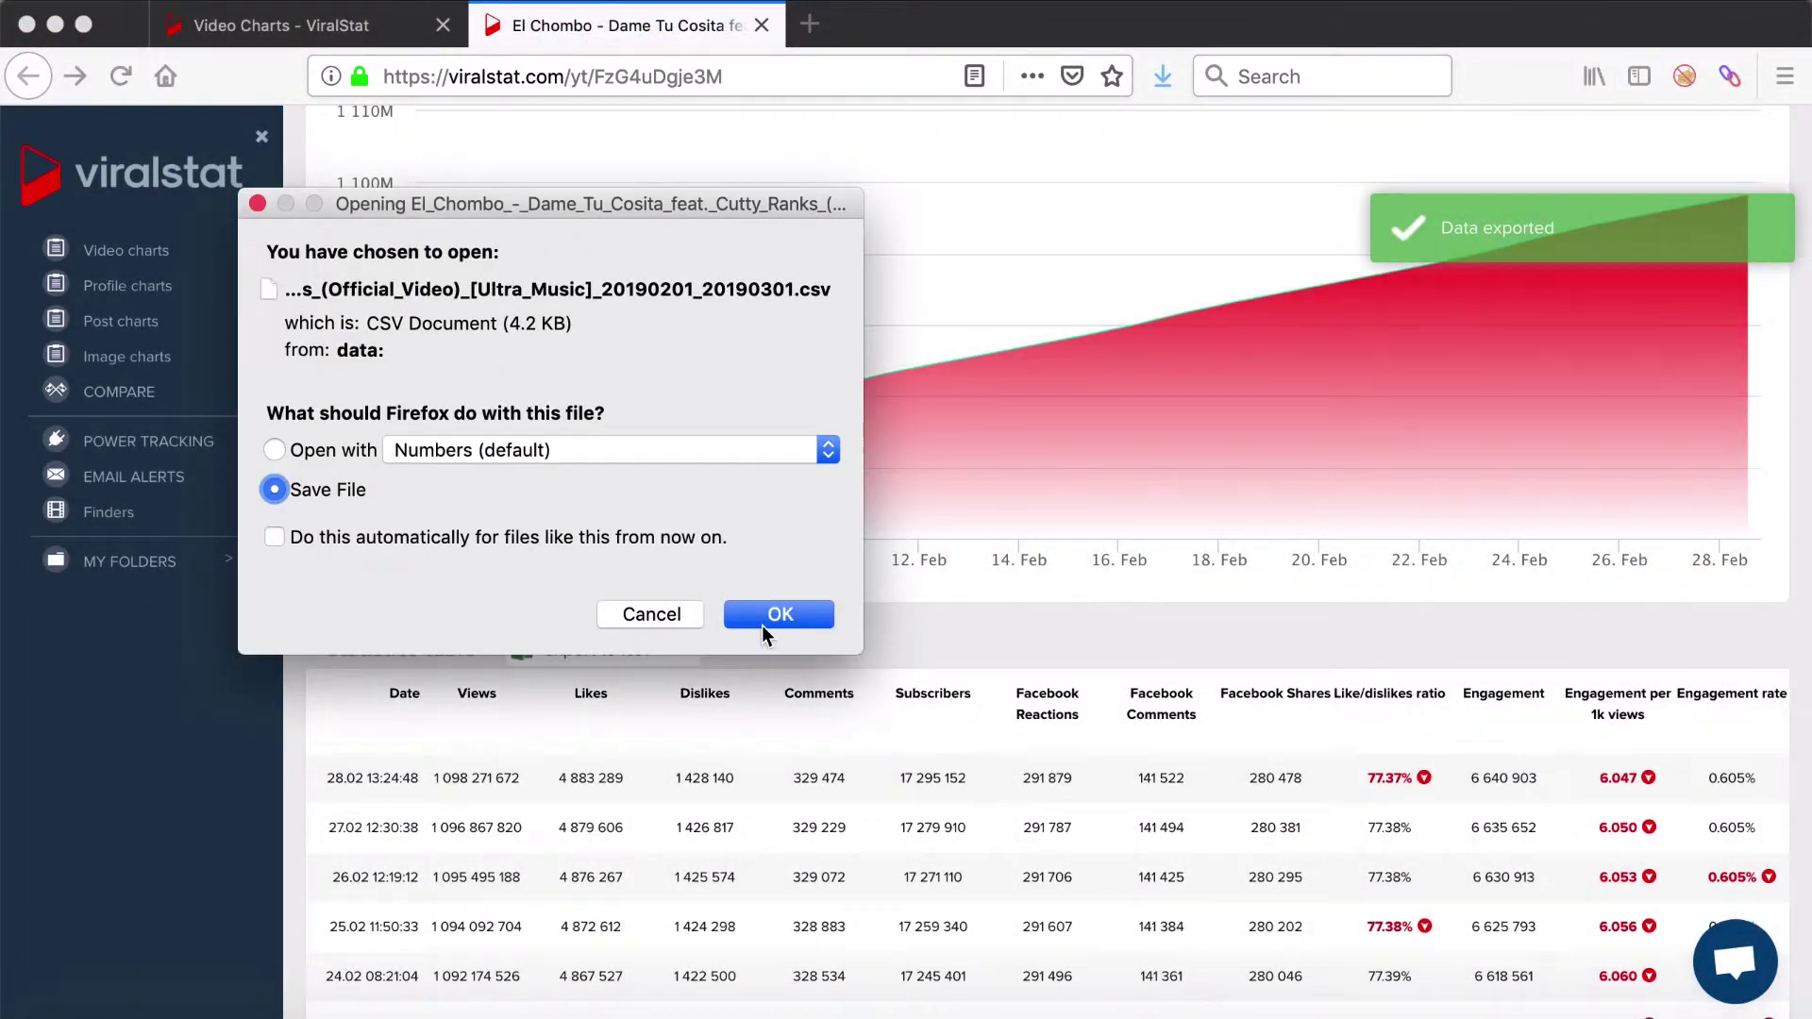
pyautogui.click(763, 617)
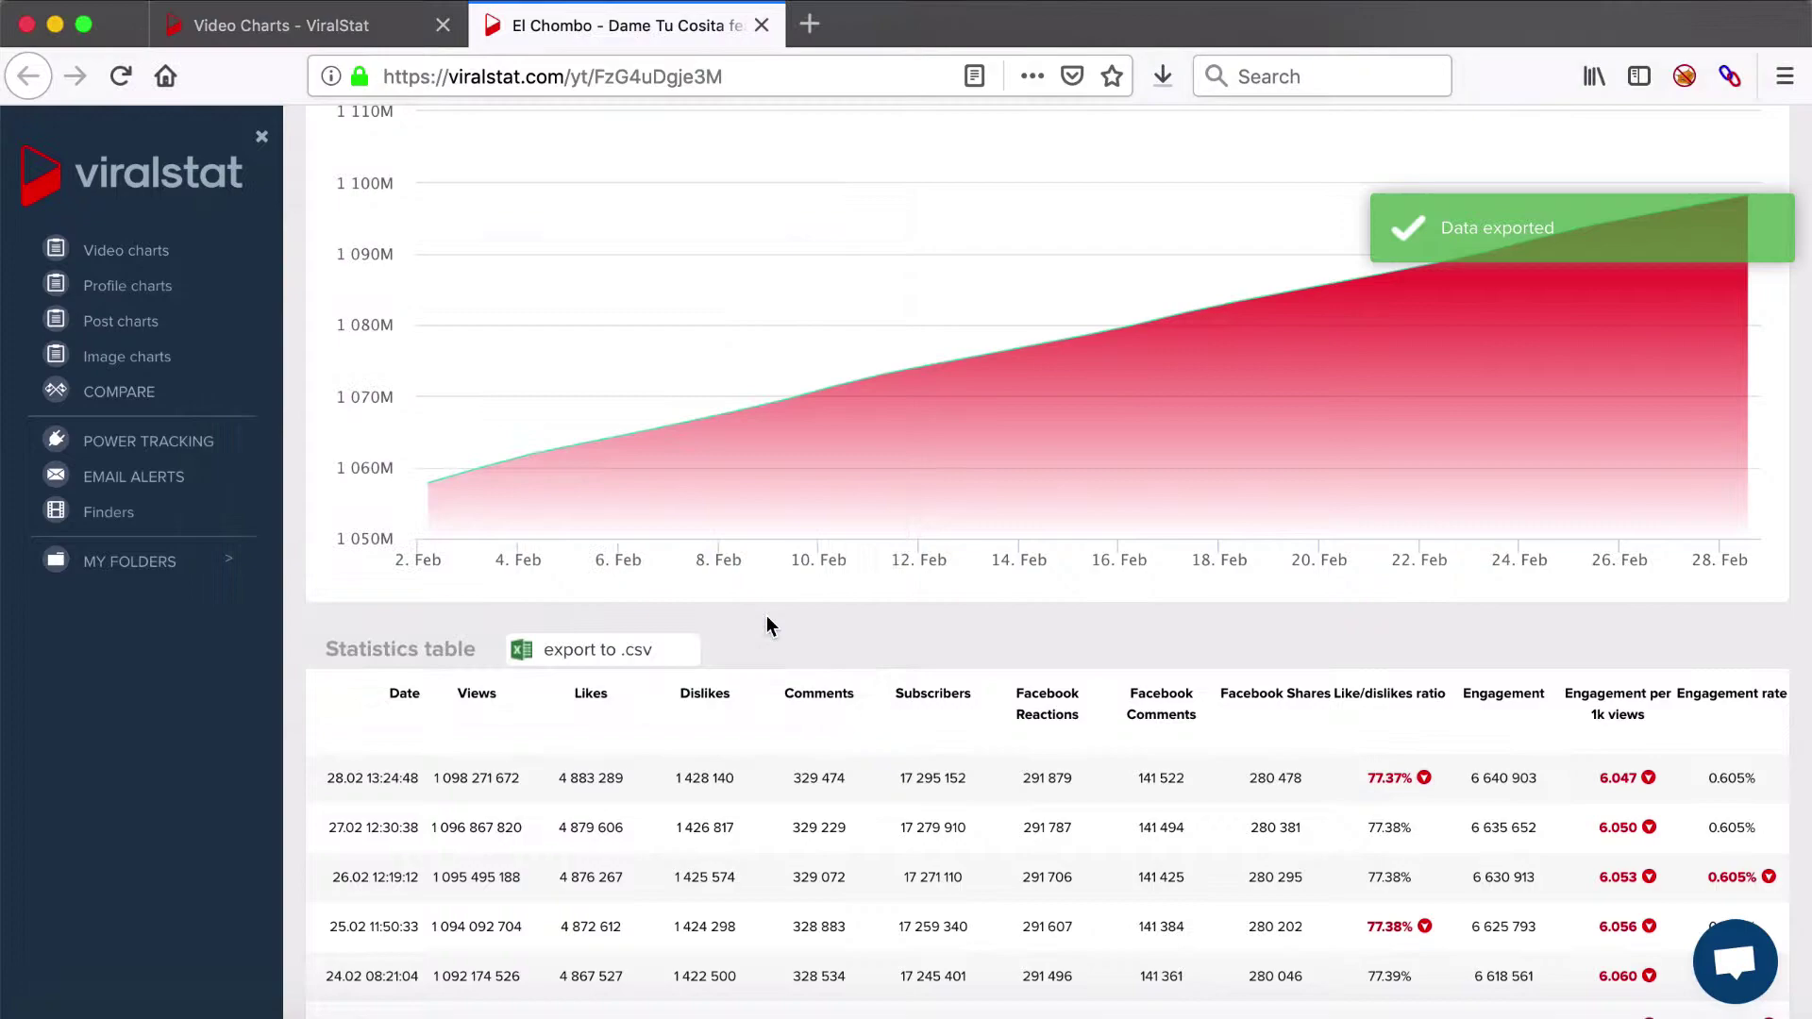
pyautogui.scroll(-15, 908, 634)
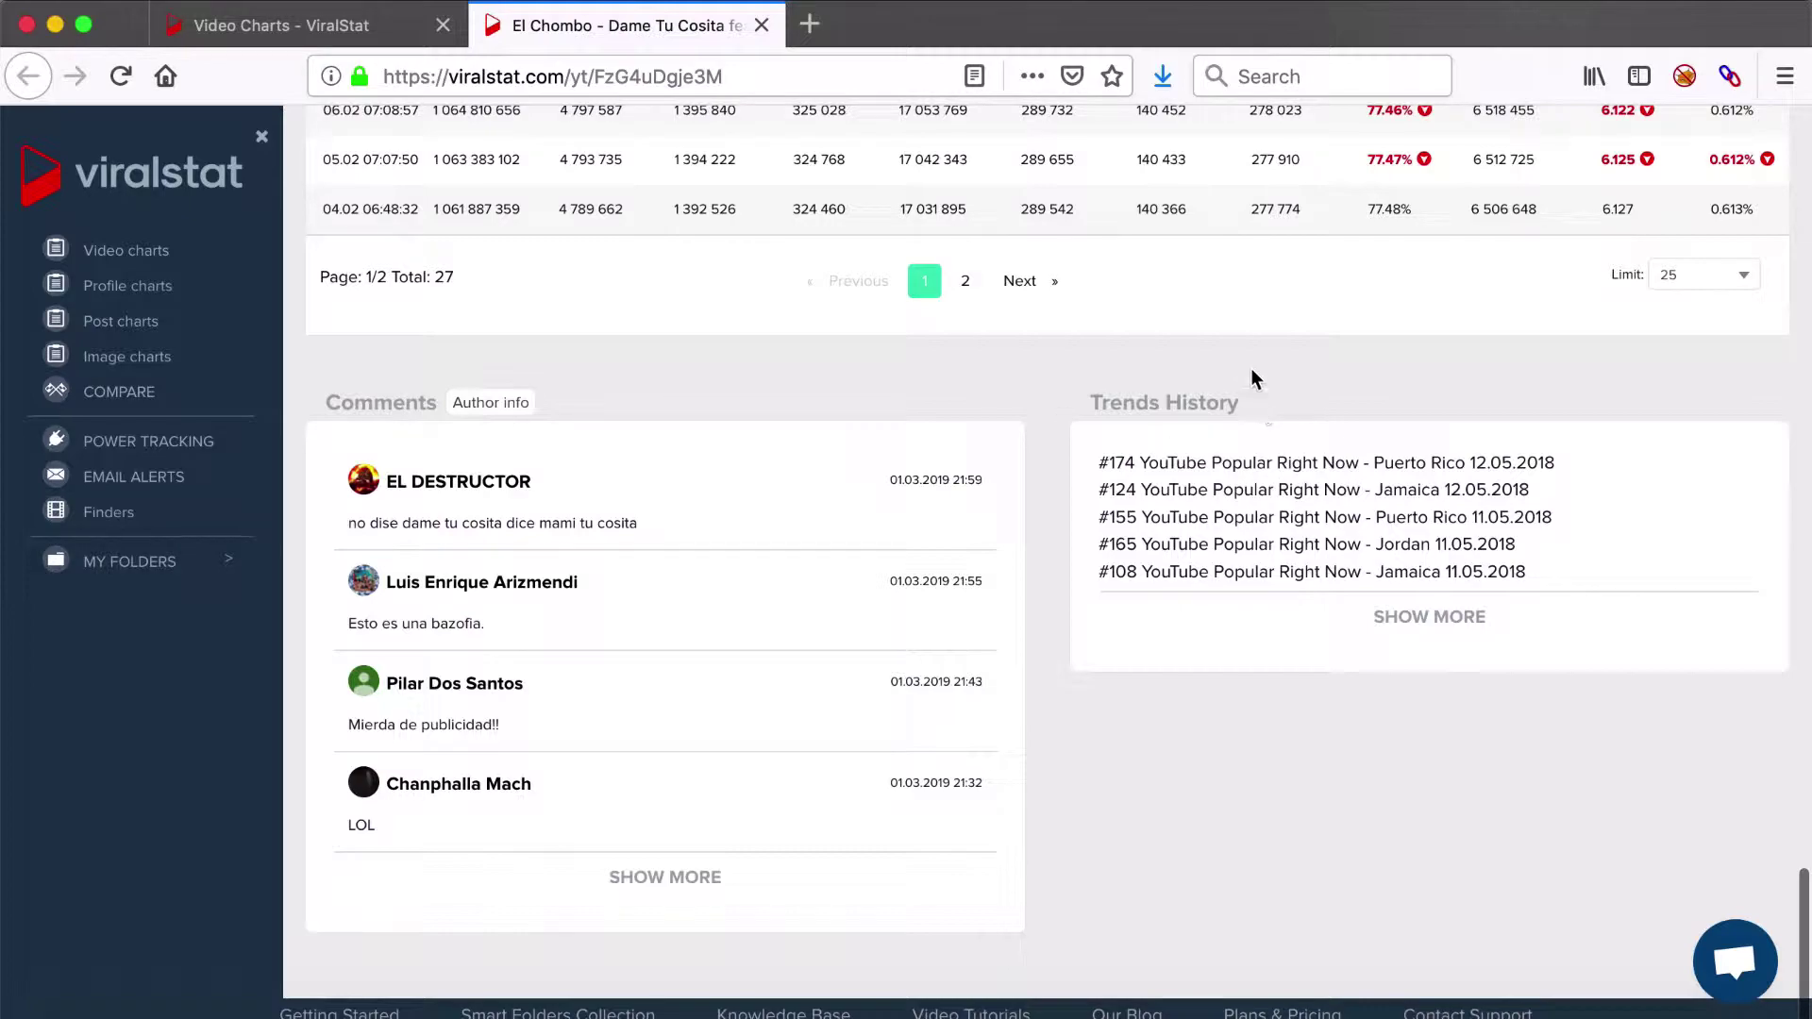
# - Expand Trends History with SHOW MORE and review the daily entries, such as #149 Puerto Rico
pyautogui.click(1407, 618)
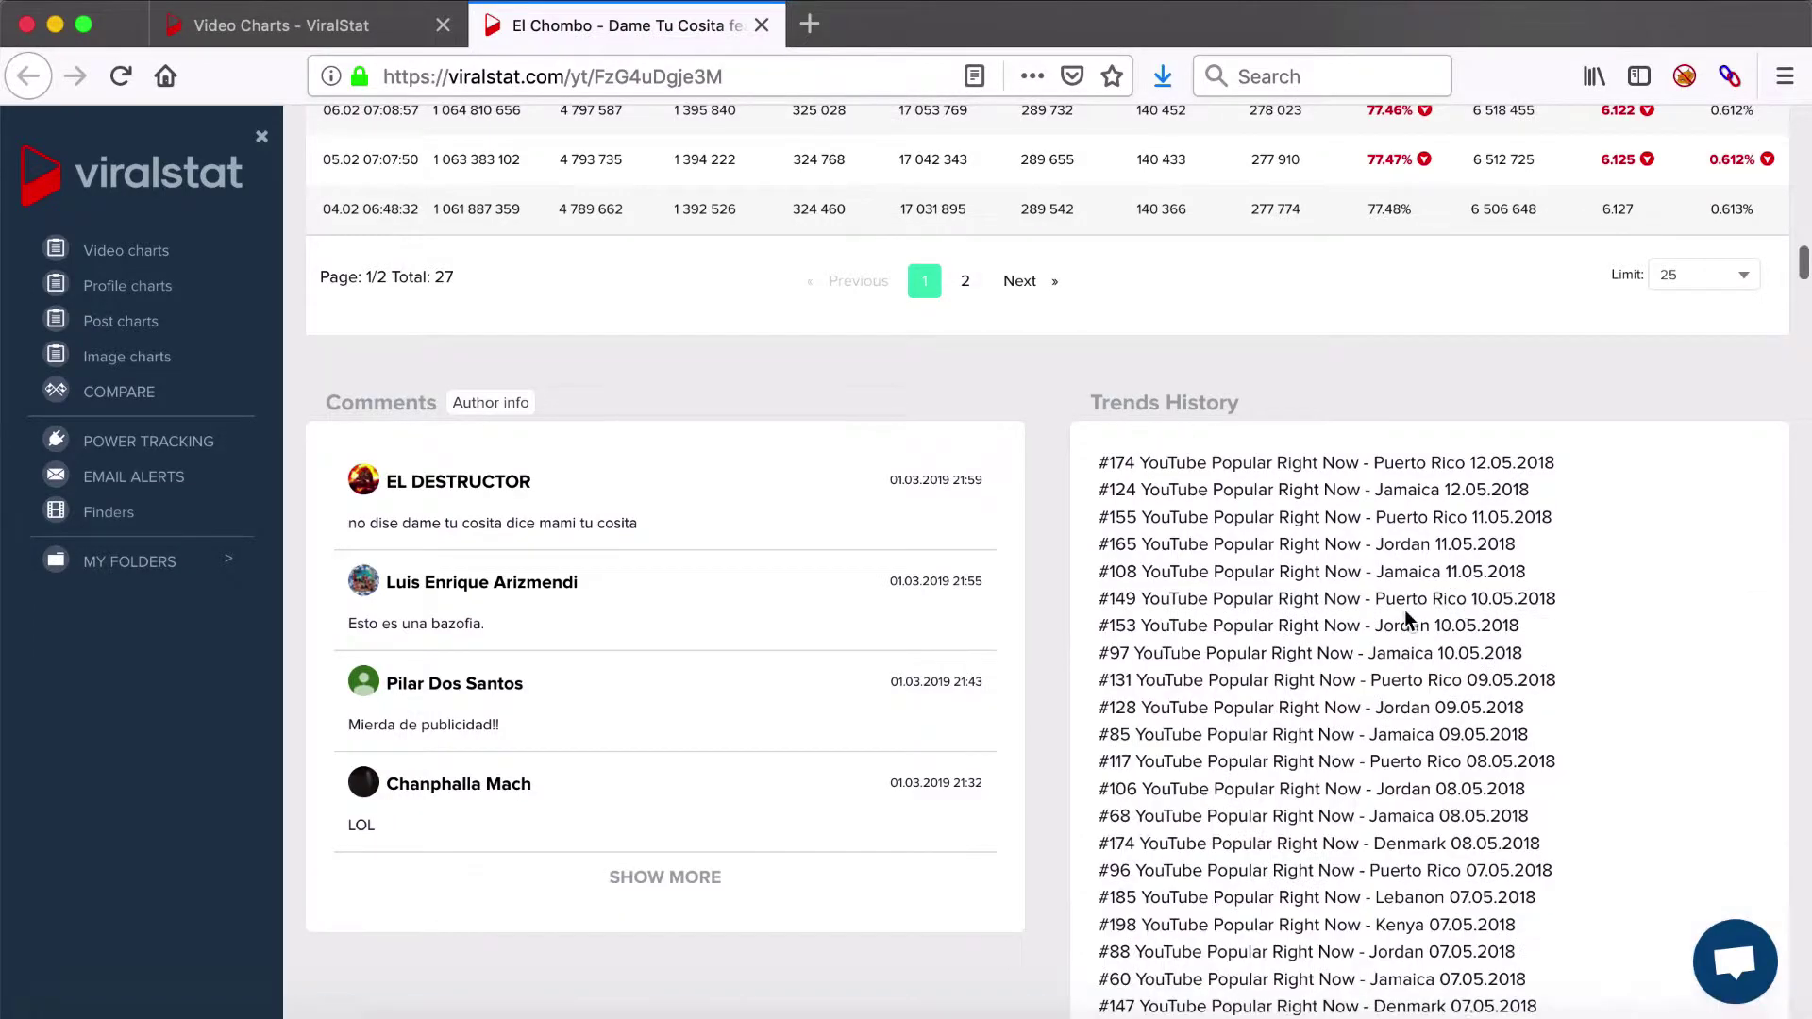
pyautogui.scroll(-20, 1197, 563)
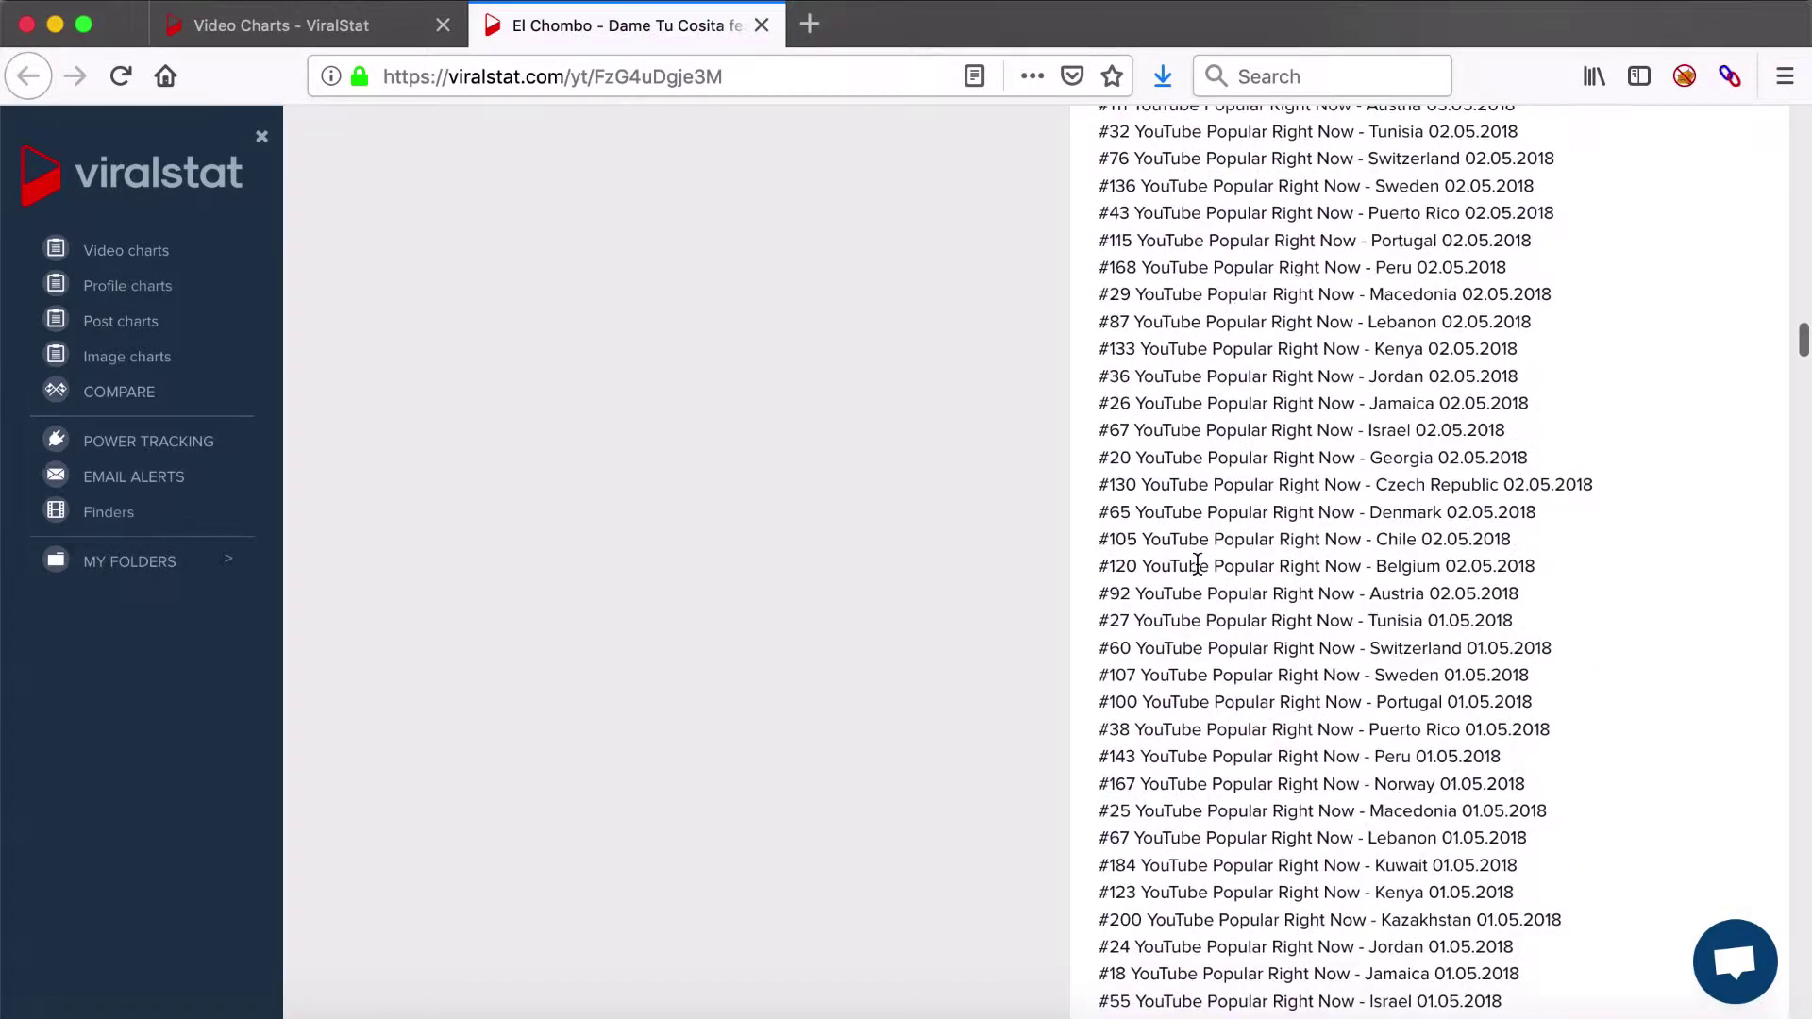
pyautogui.scroll(-20, 1197, 563)
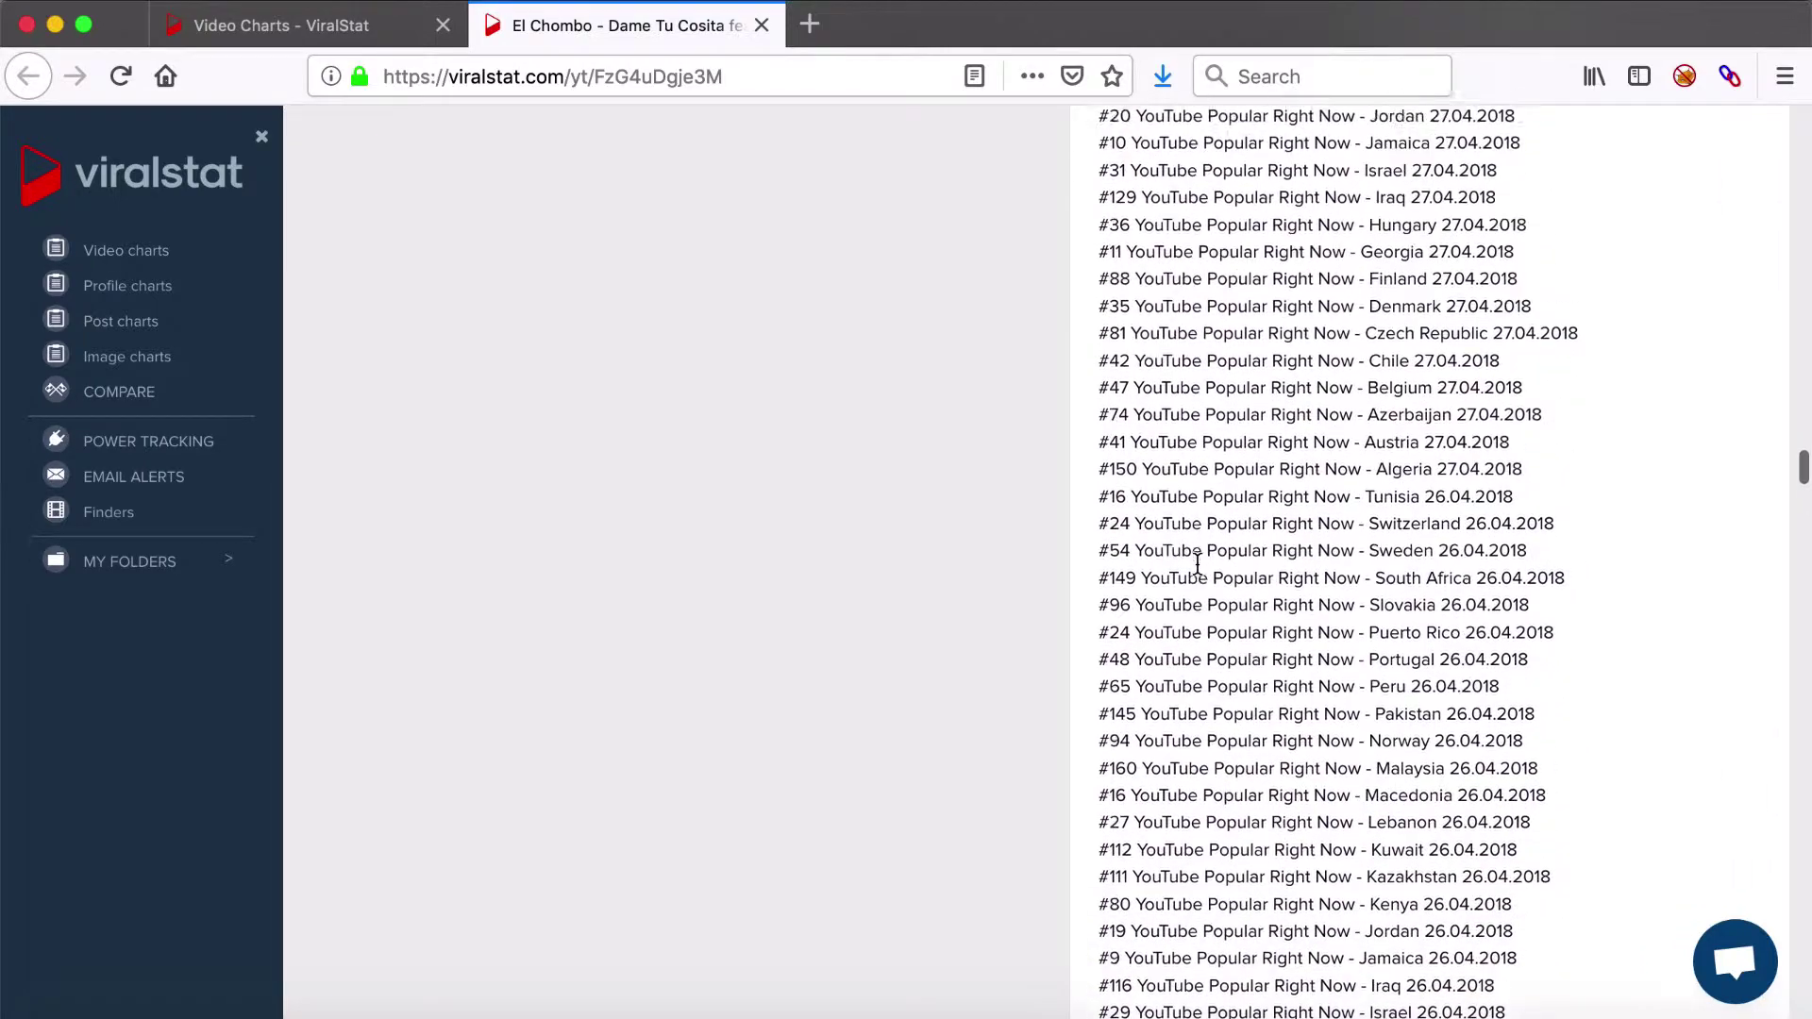
pyautogui.scroll(20, 1196, 564)
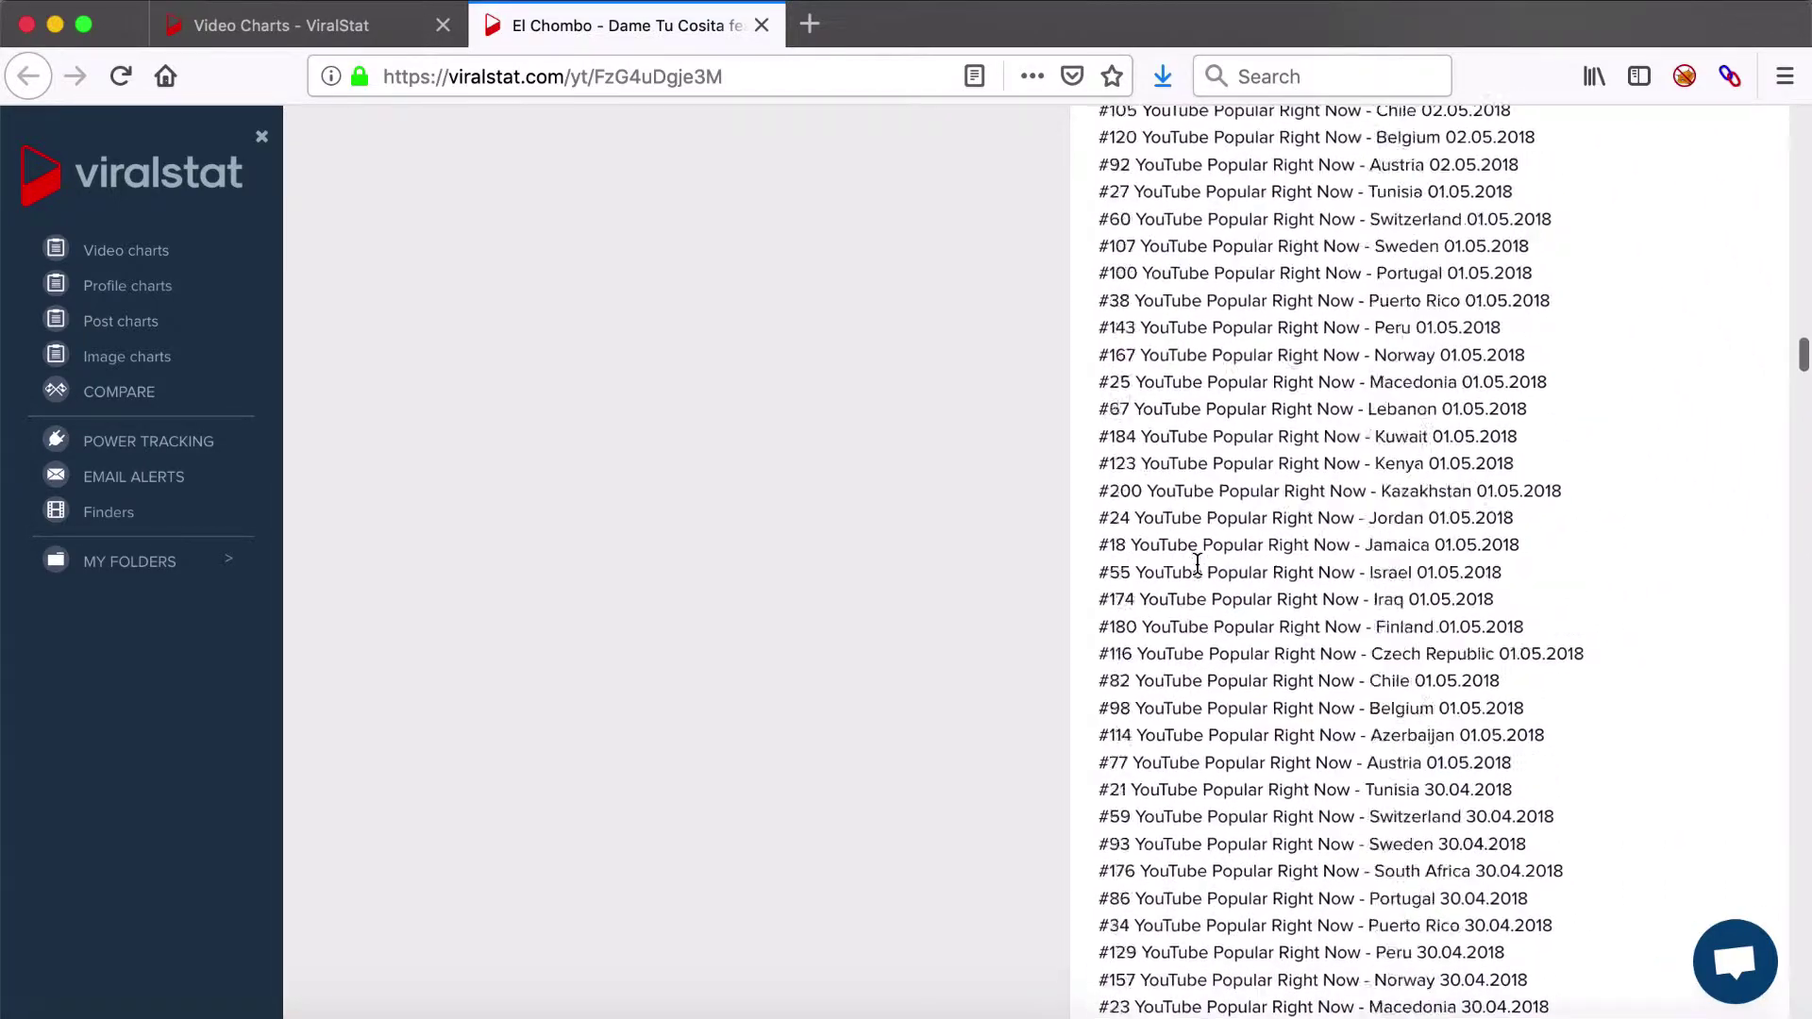
pyautogui.scroll(20, 1197, 564)
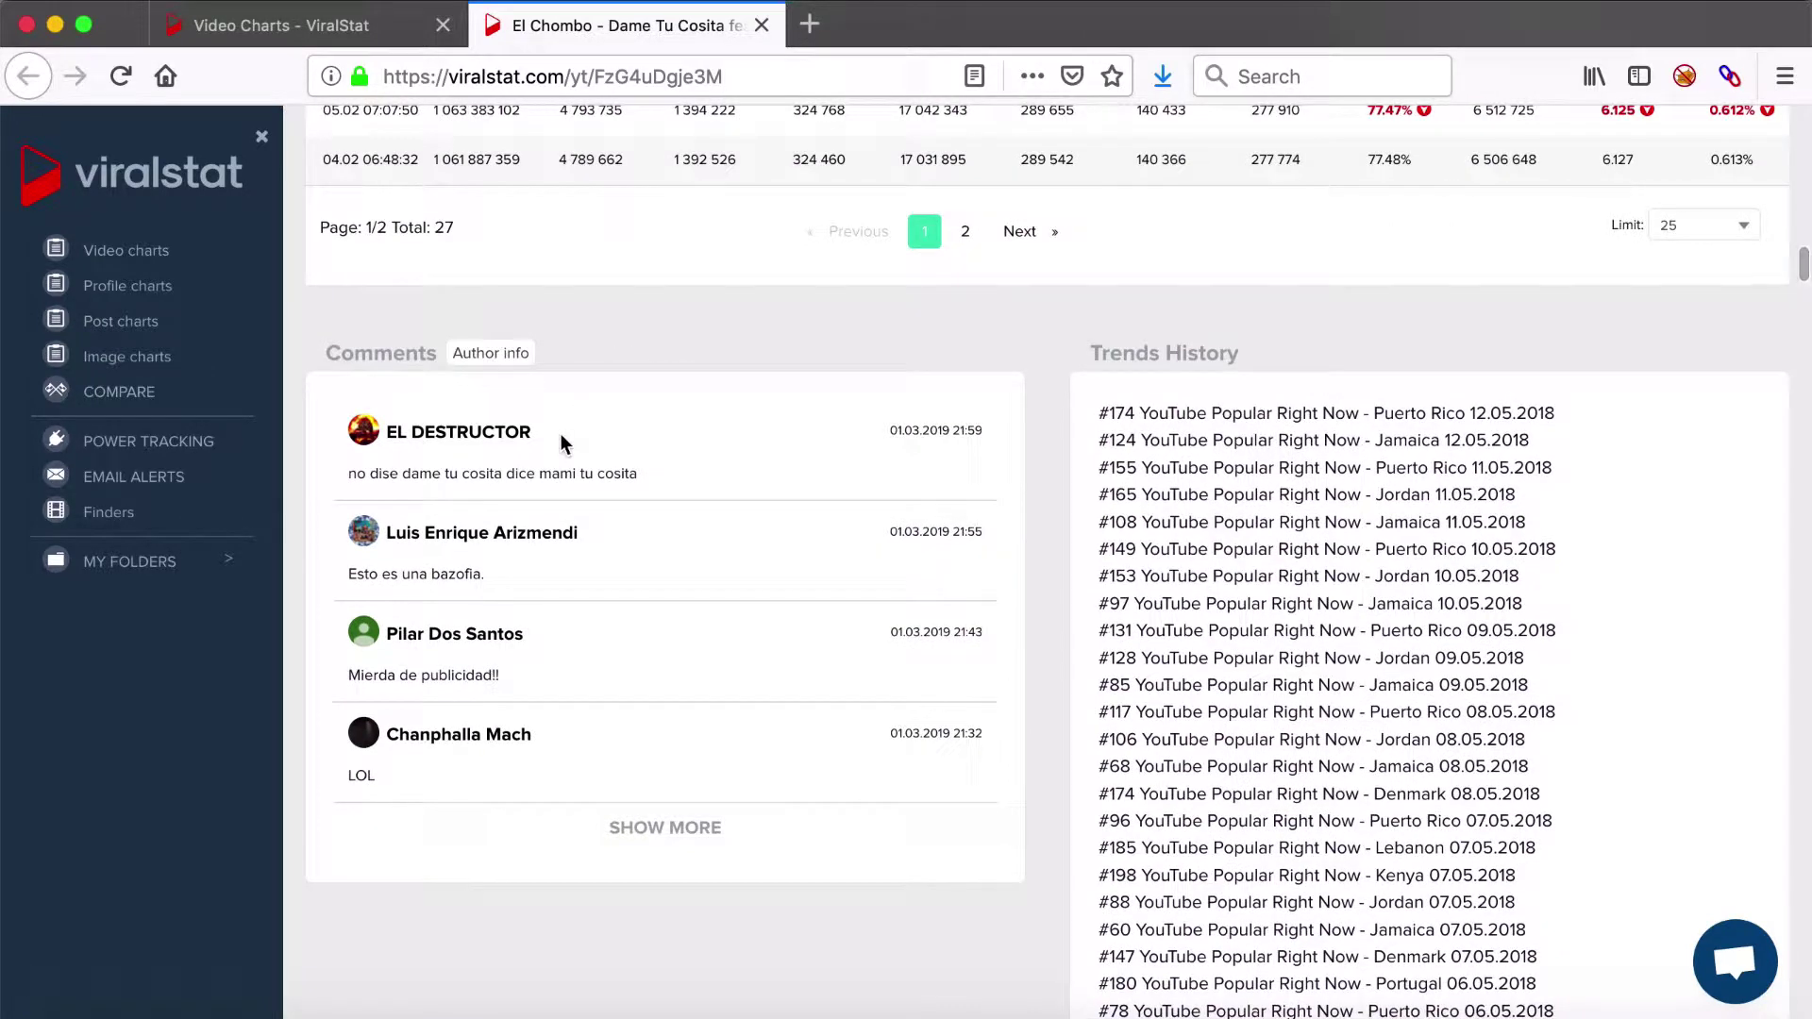
# - Show comment authors' subs, uploads and views, load more comments, then return to the video details
pyautogui.click(461, 365)
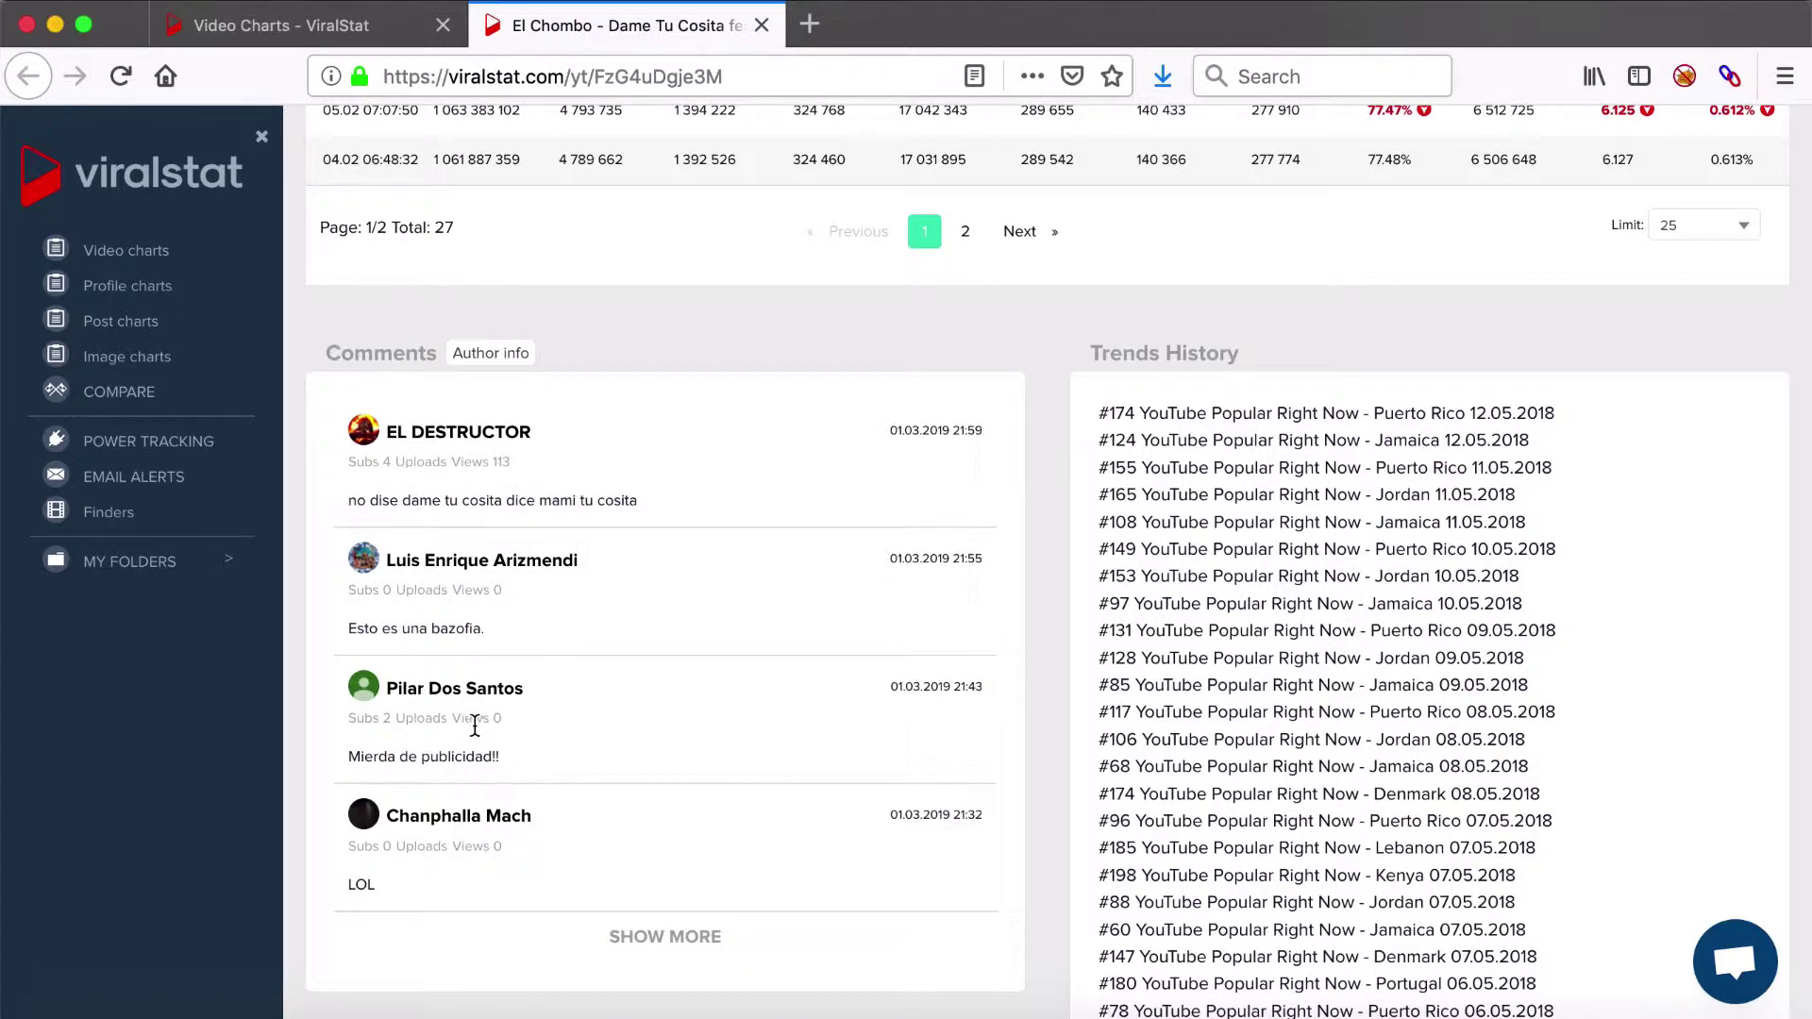
pyautogui.click(681, 949)
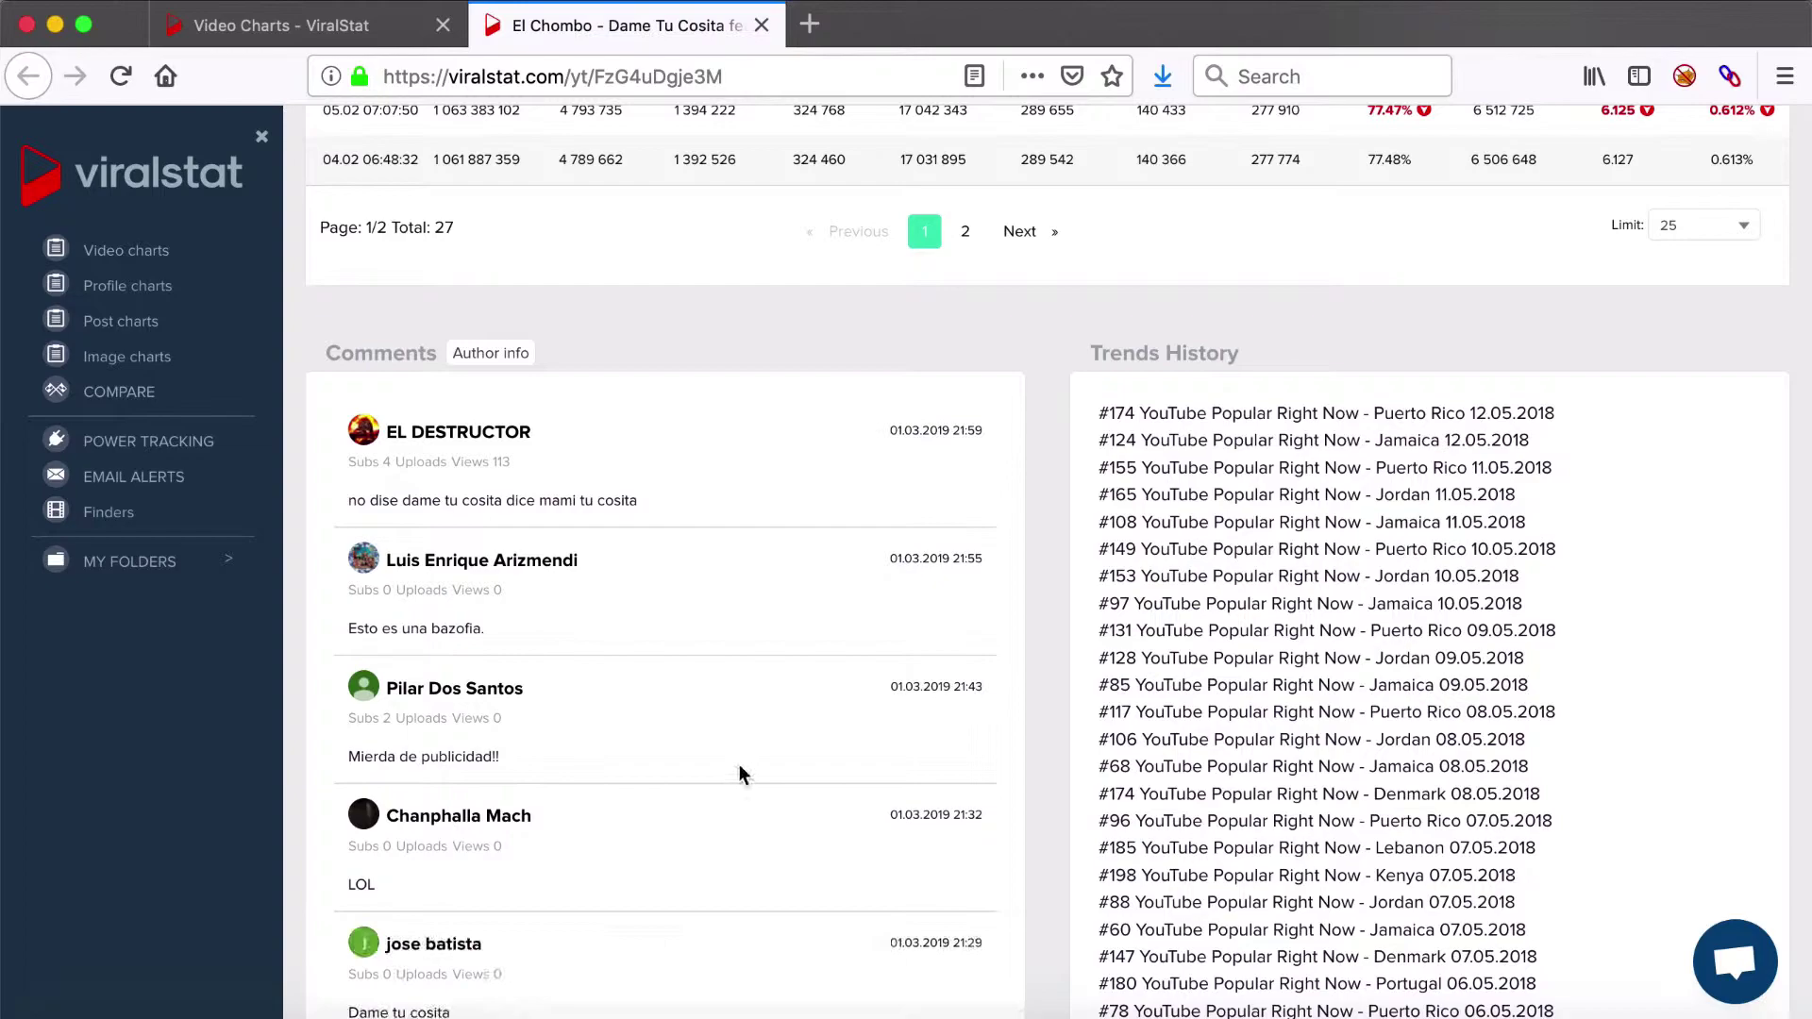
pyautogui.scroll(-10, 740, 706)
pyautogui.scroll(-20, 741, 717)
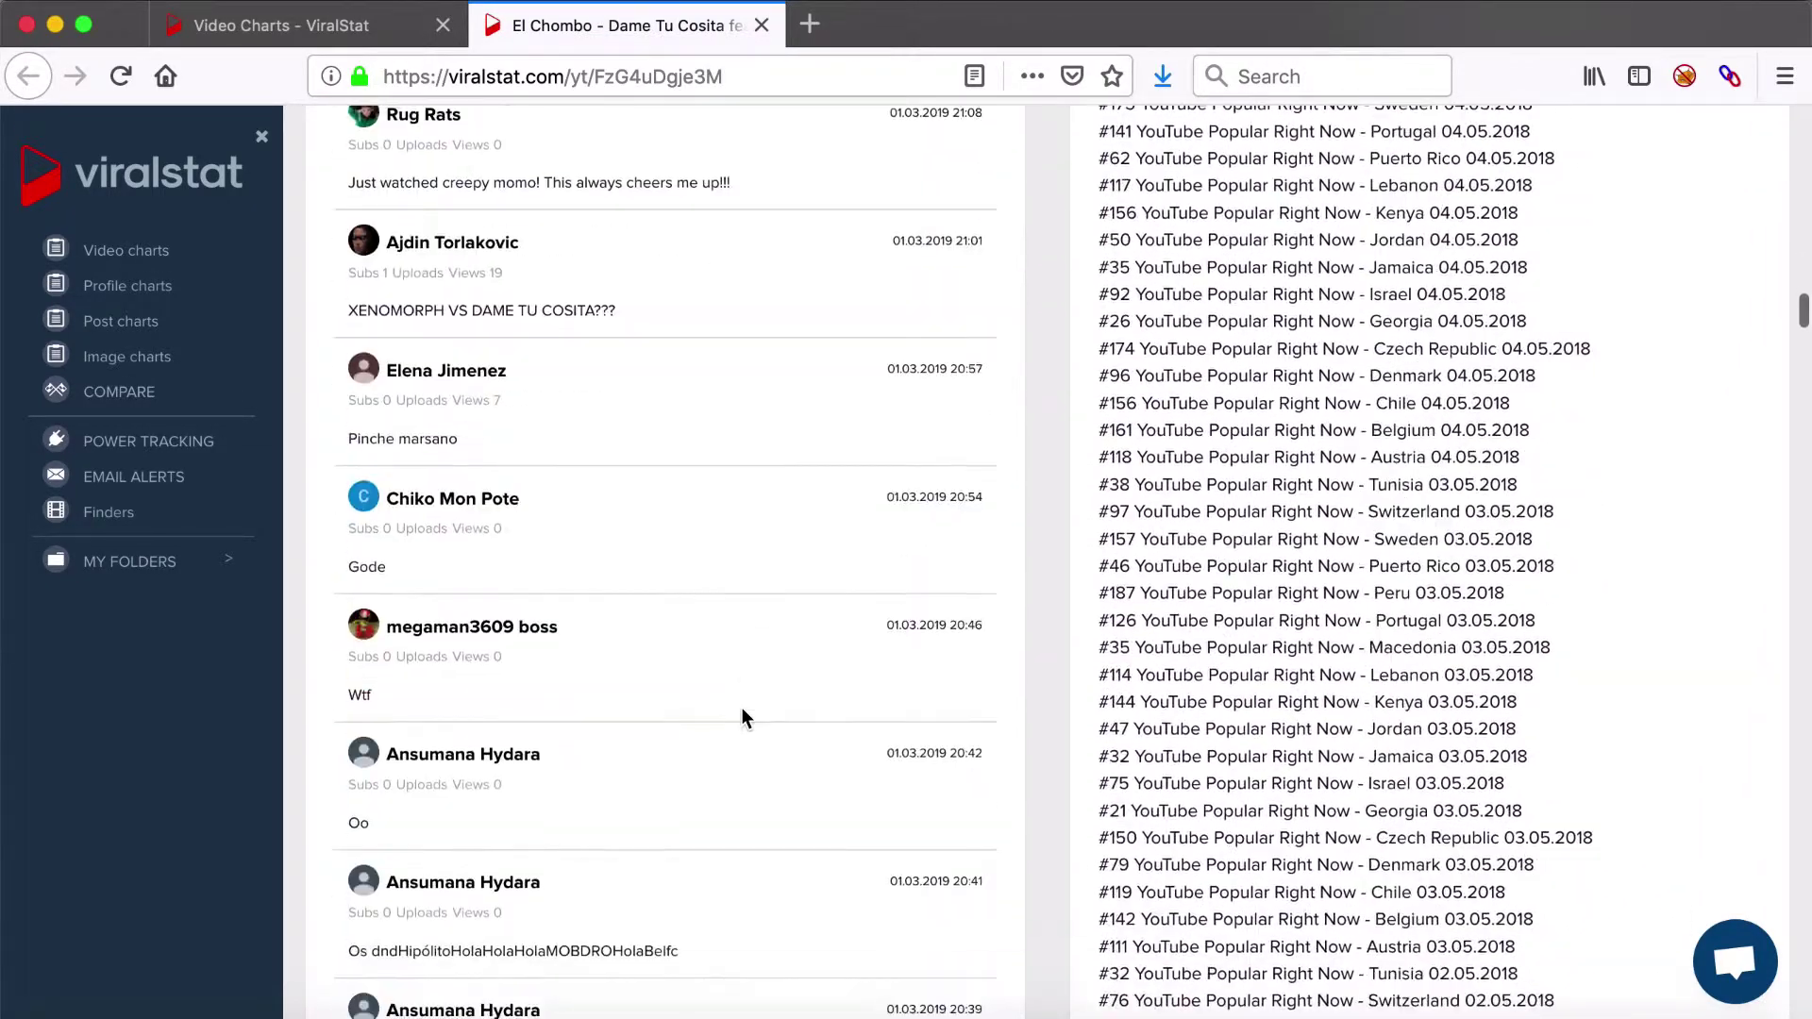
pyautogui.scroll(5, 742, 717)
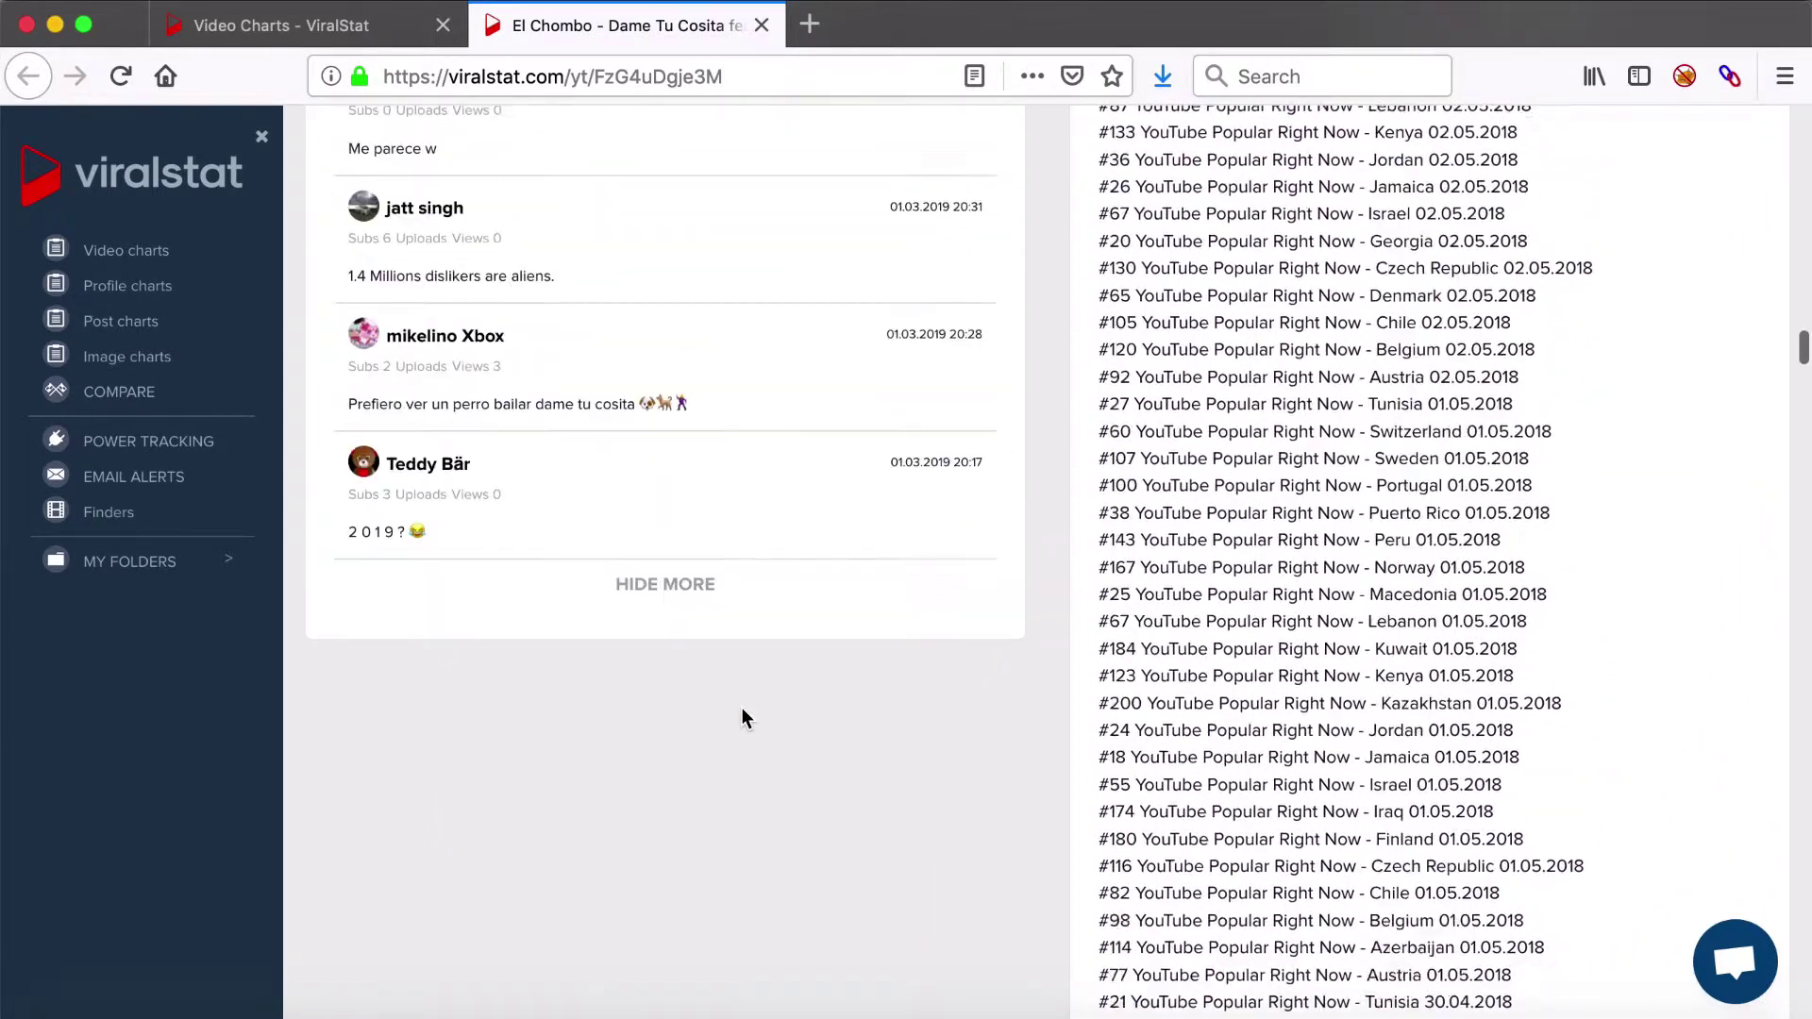
pyautogui.scroll(20, 742, 717)
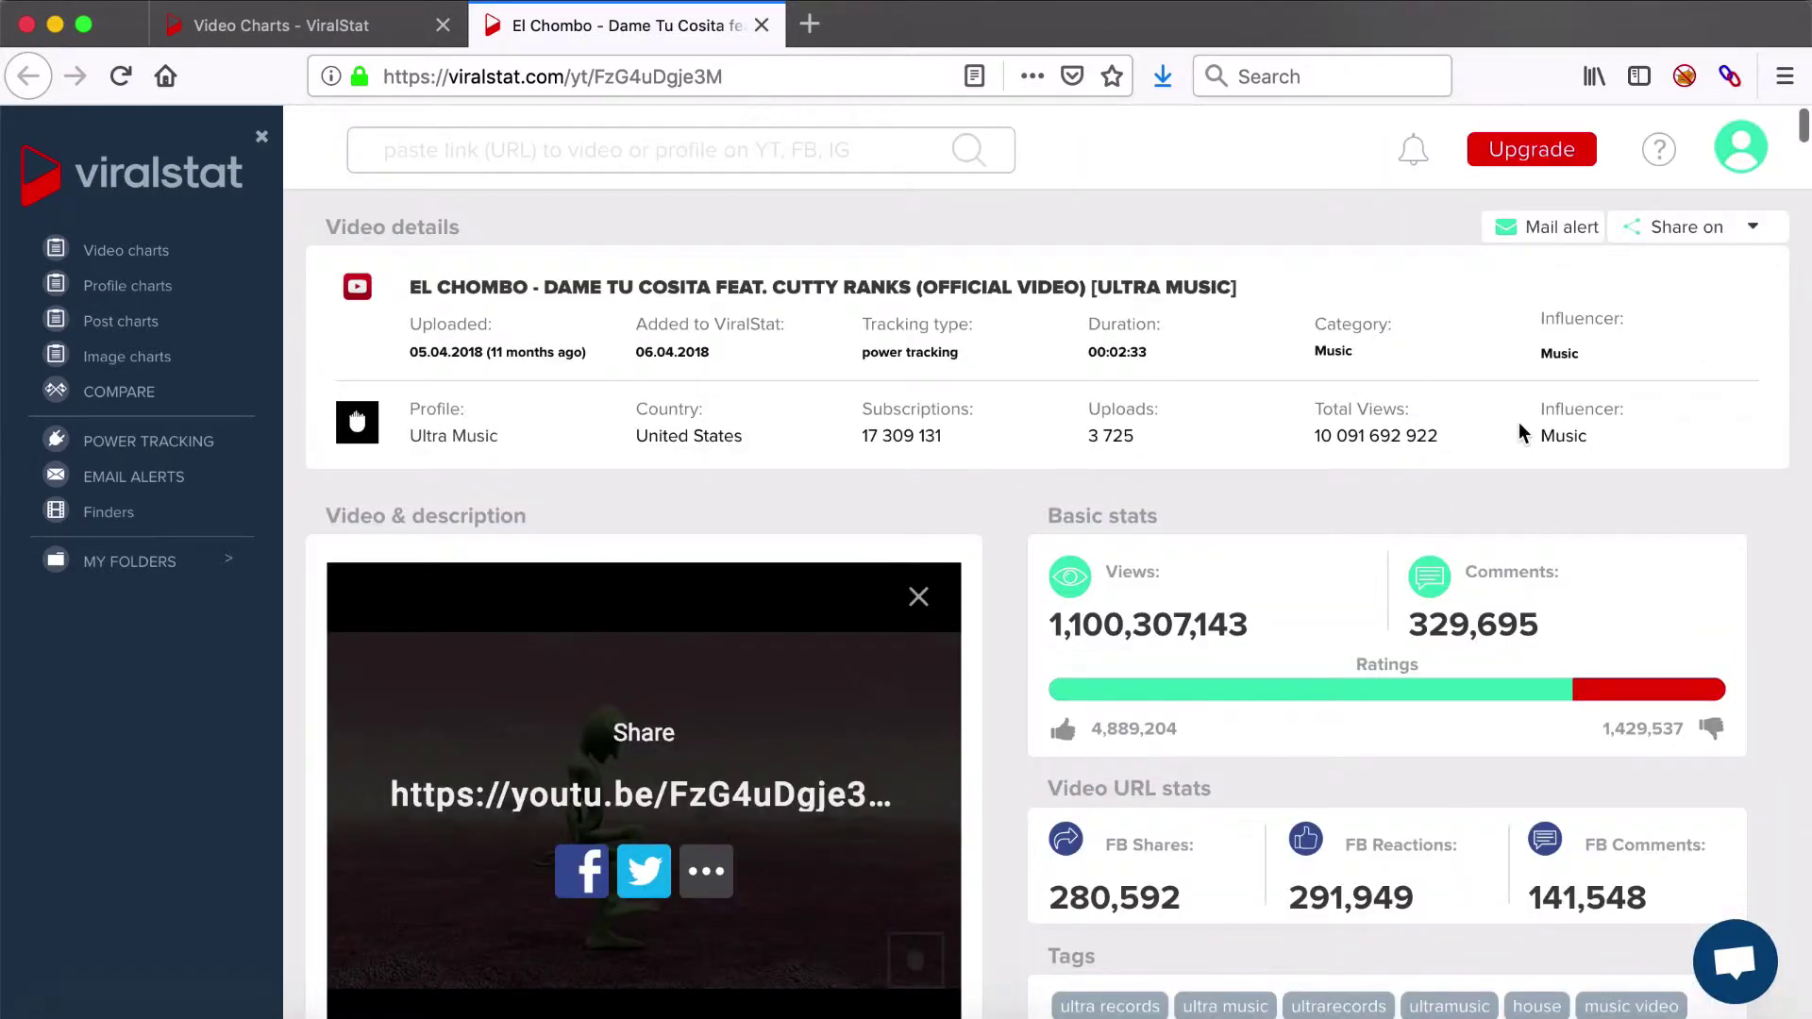
# - Create a mail alert for the El Chombo video with Daily as the sending type
pyautogui.click(1562, 228)
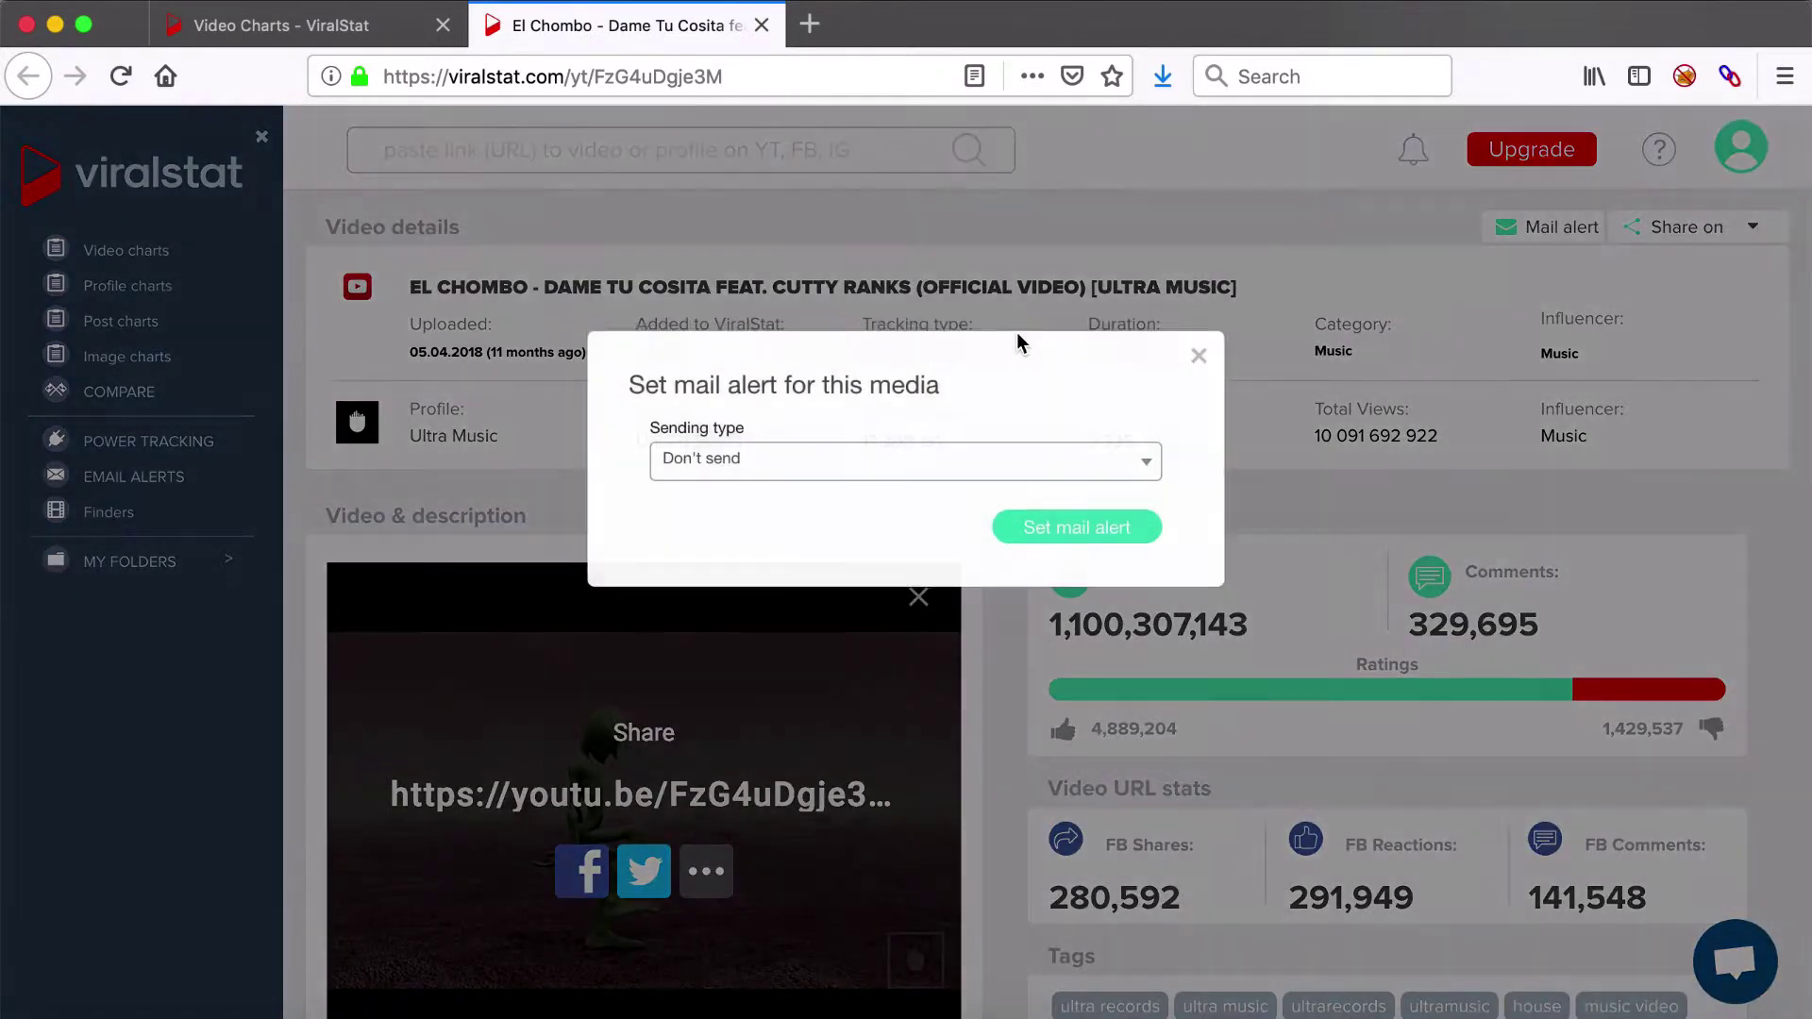
pyautogui.click(878, 477)
pyautogui.click(745, 544)
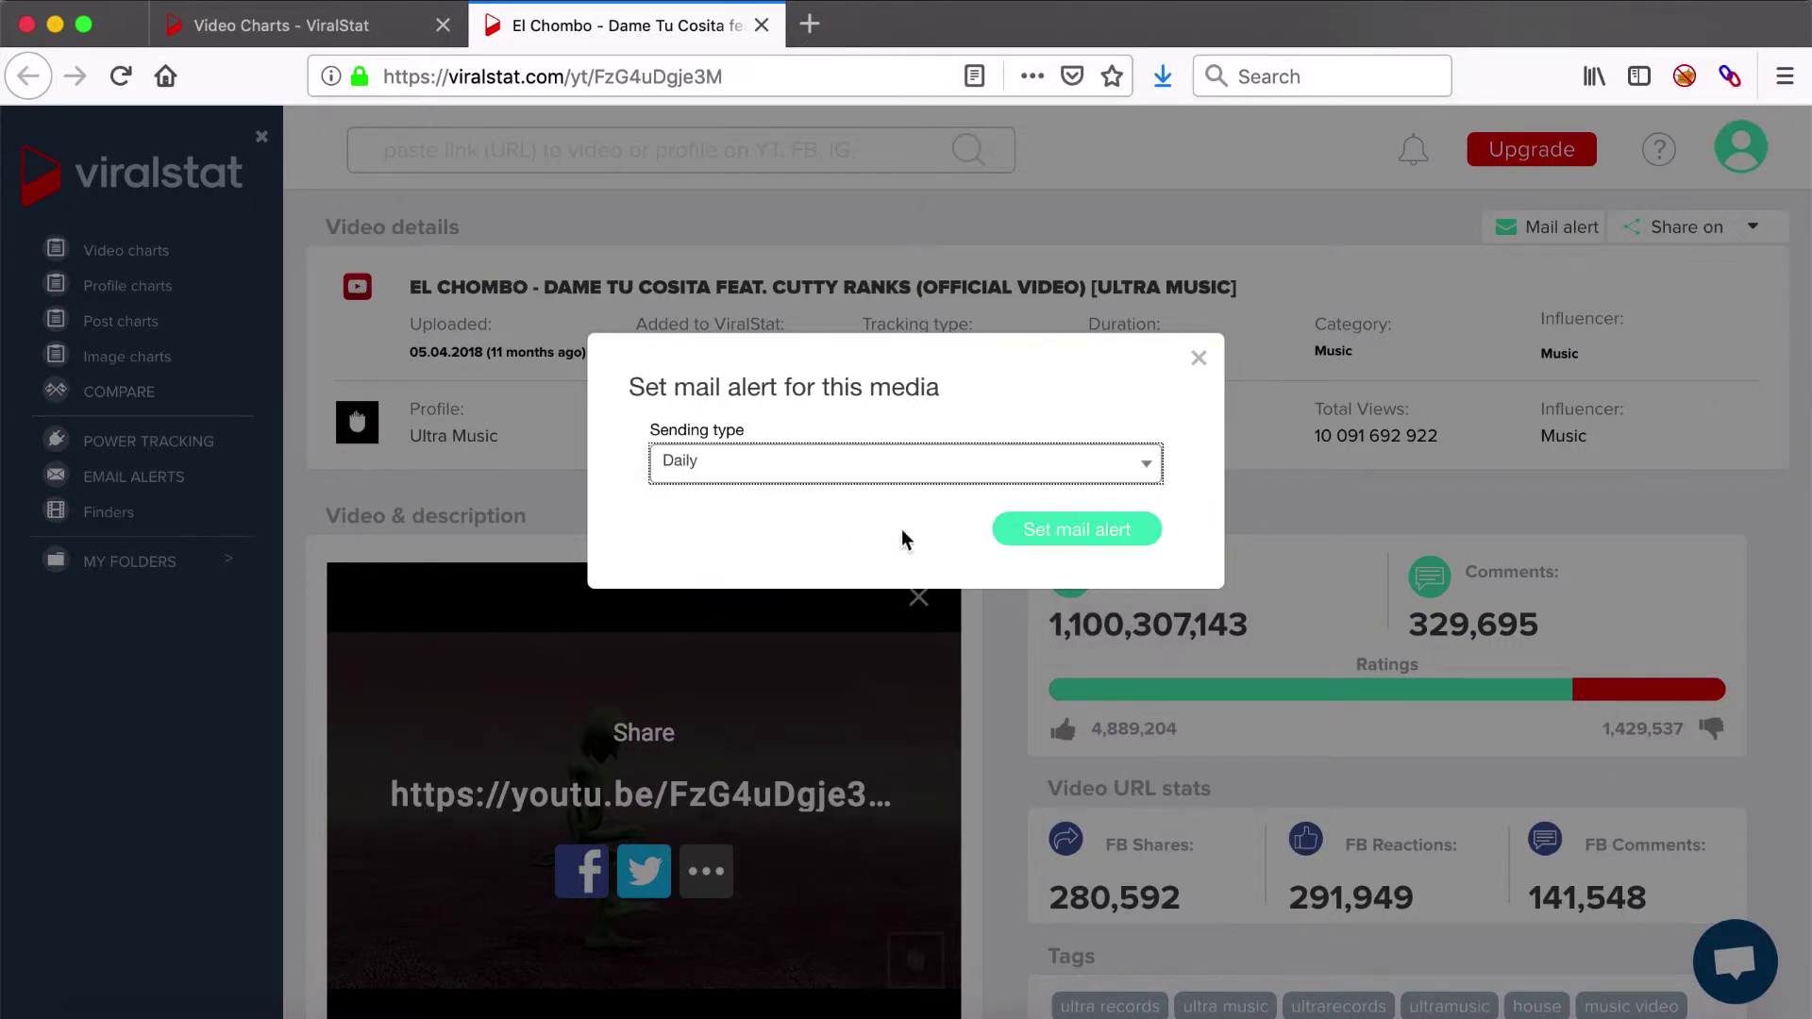
pyautogui.click(923, 464)
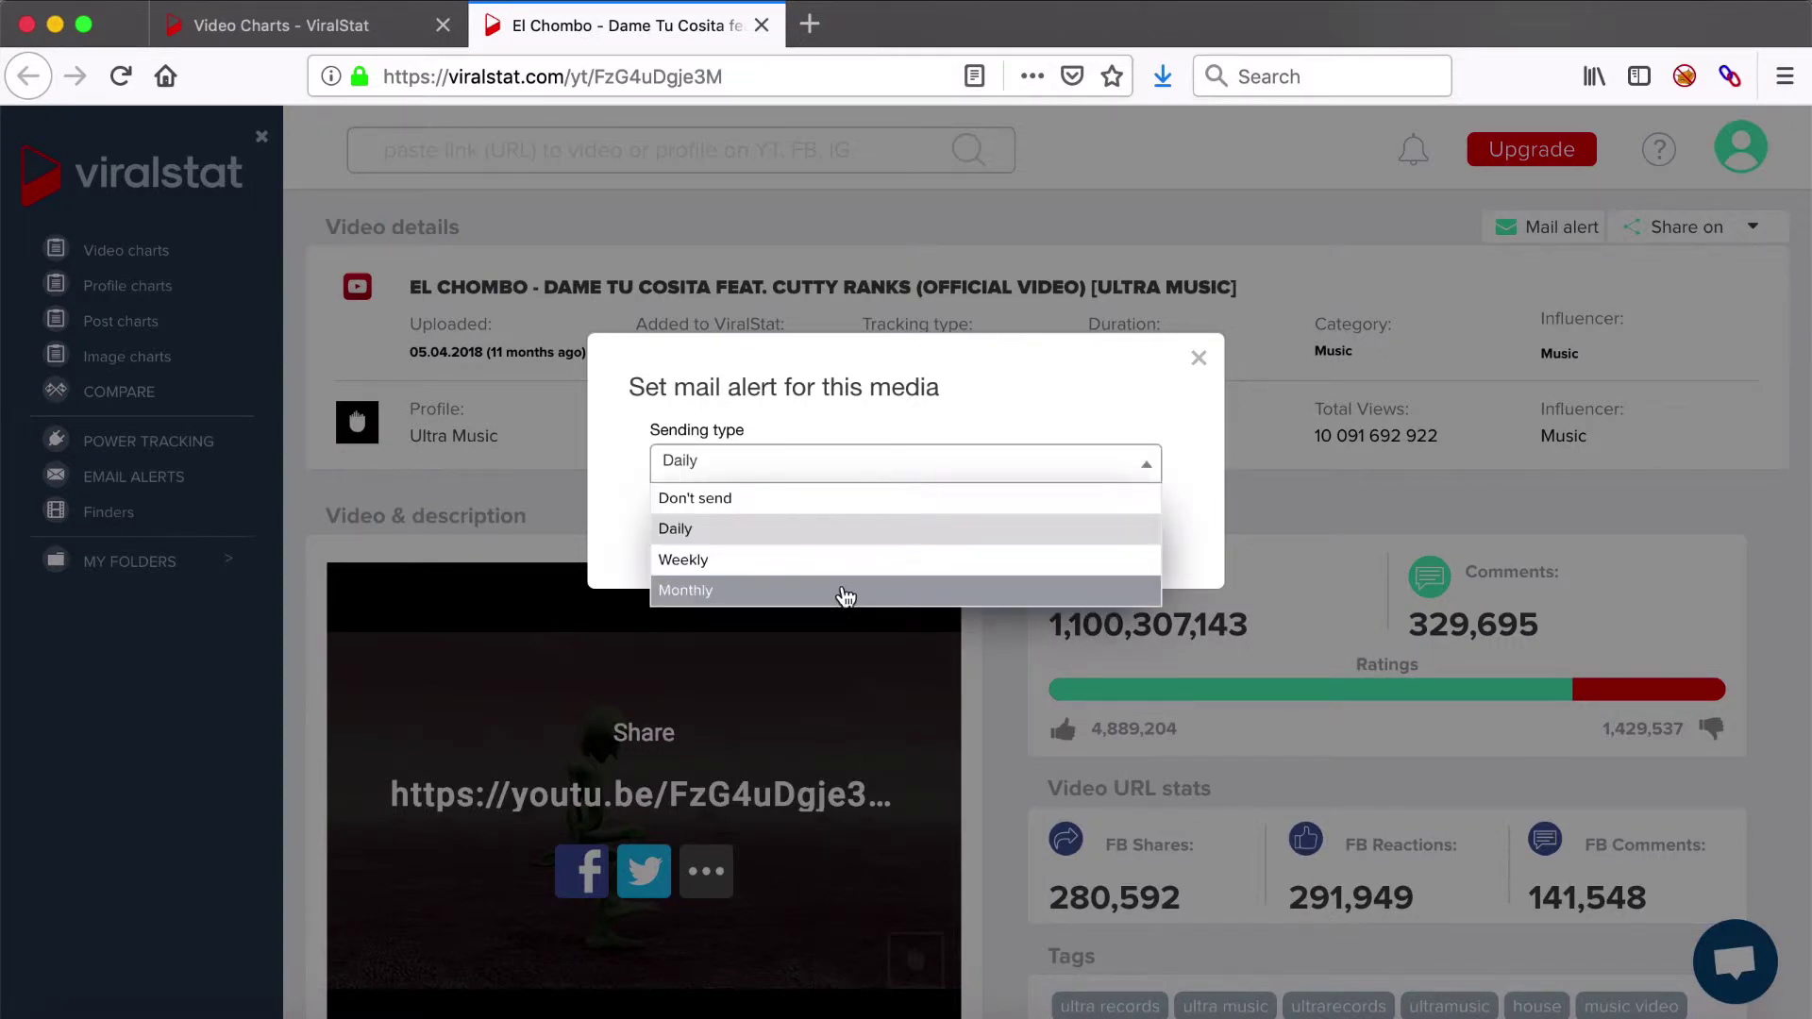
pyautogui.click(976, 422)
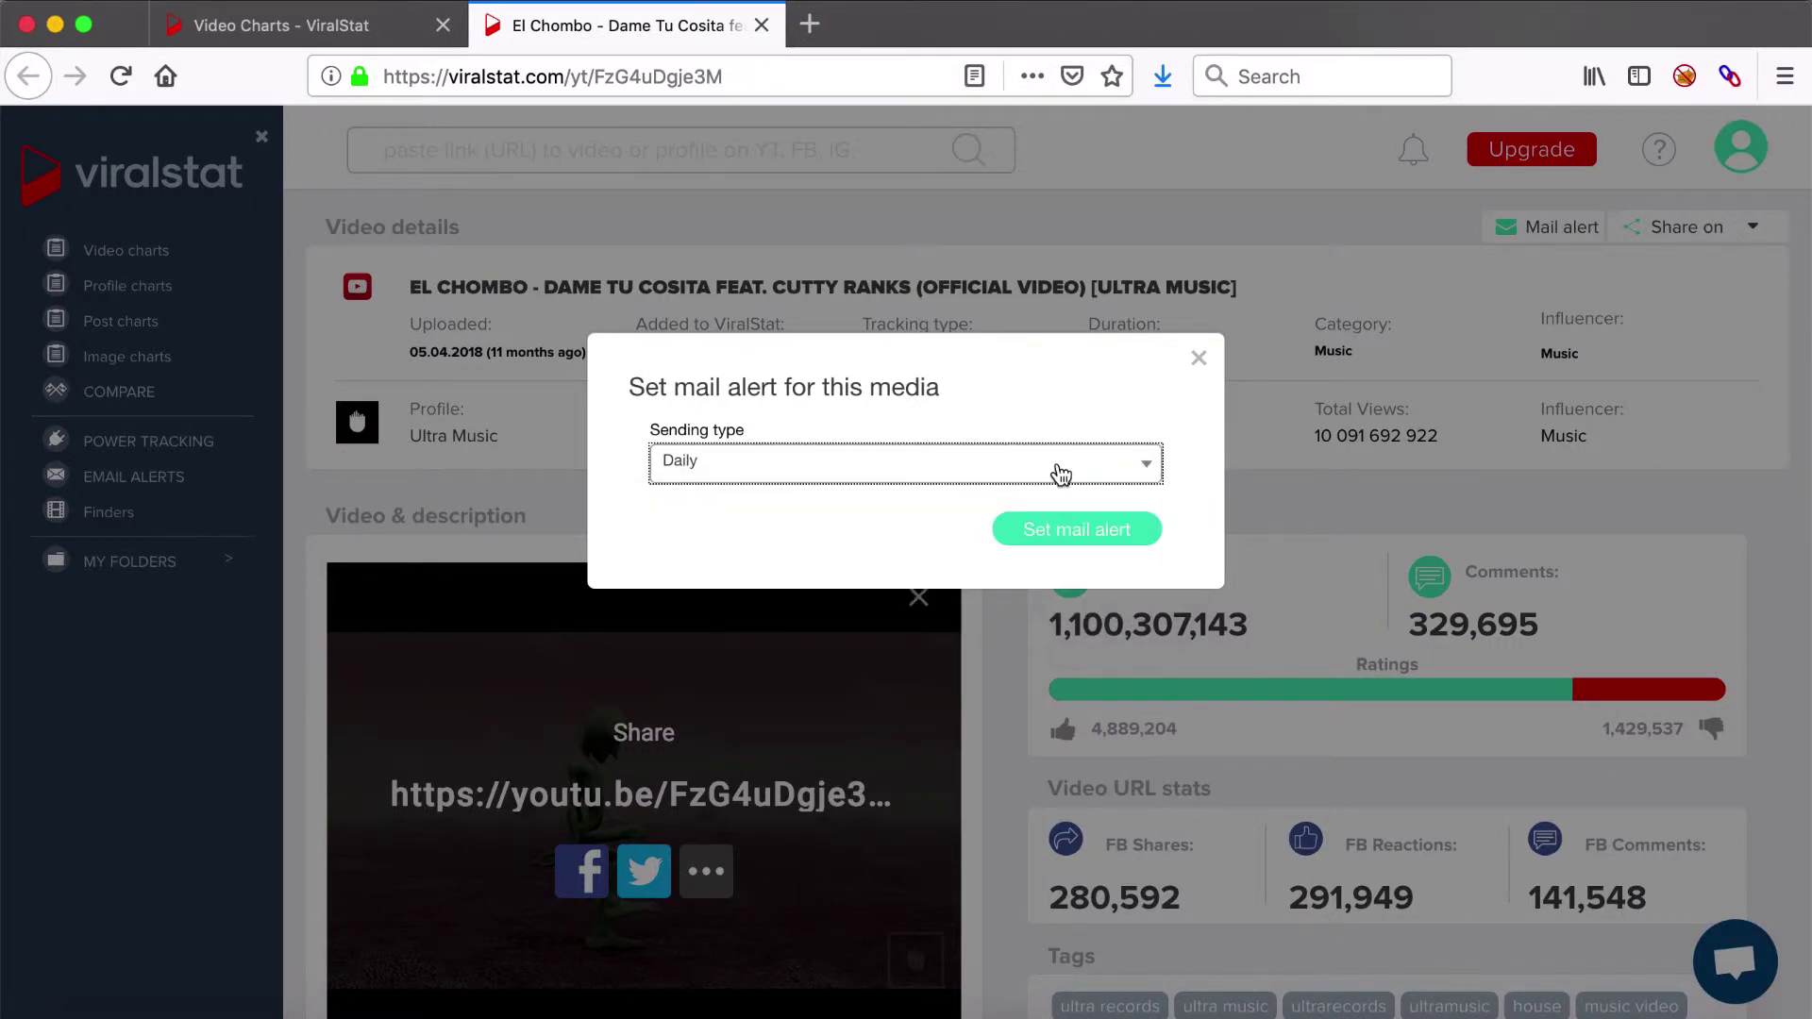
pyautogui.click(1079, 538)
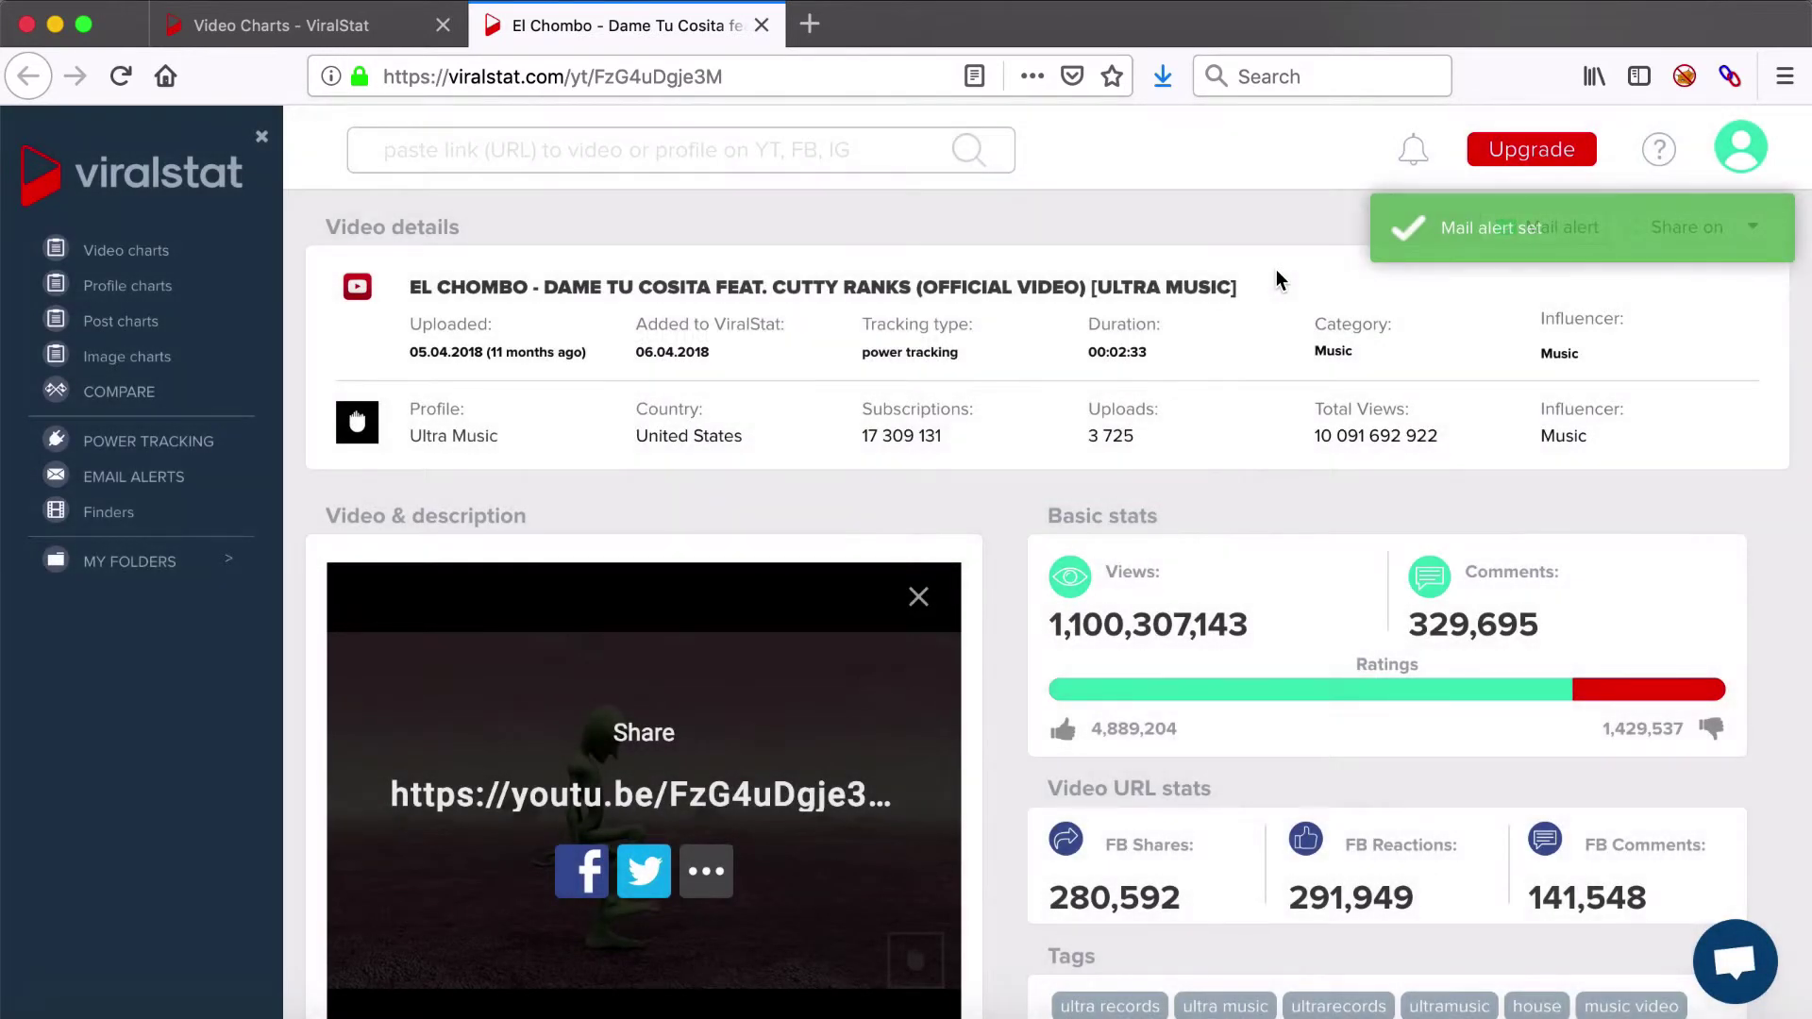